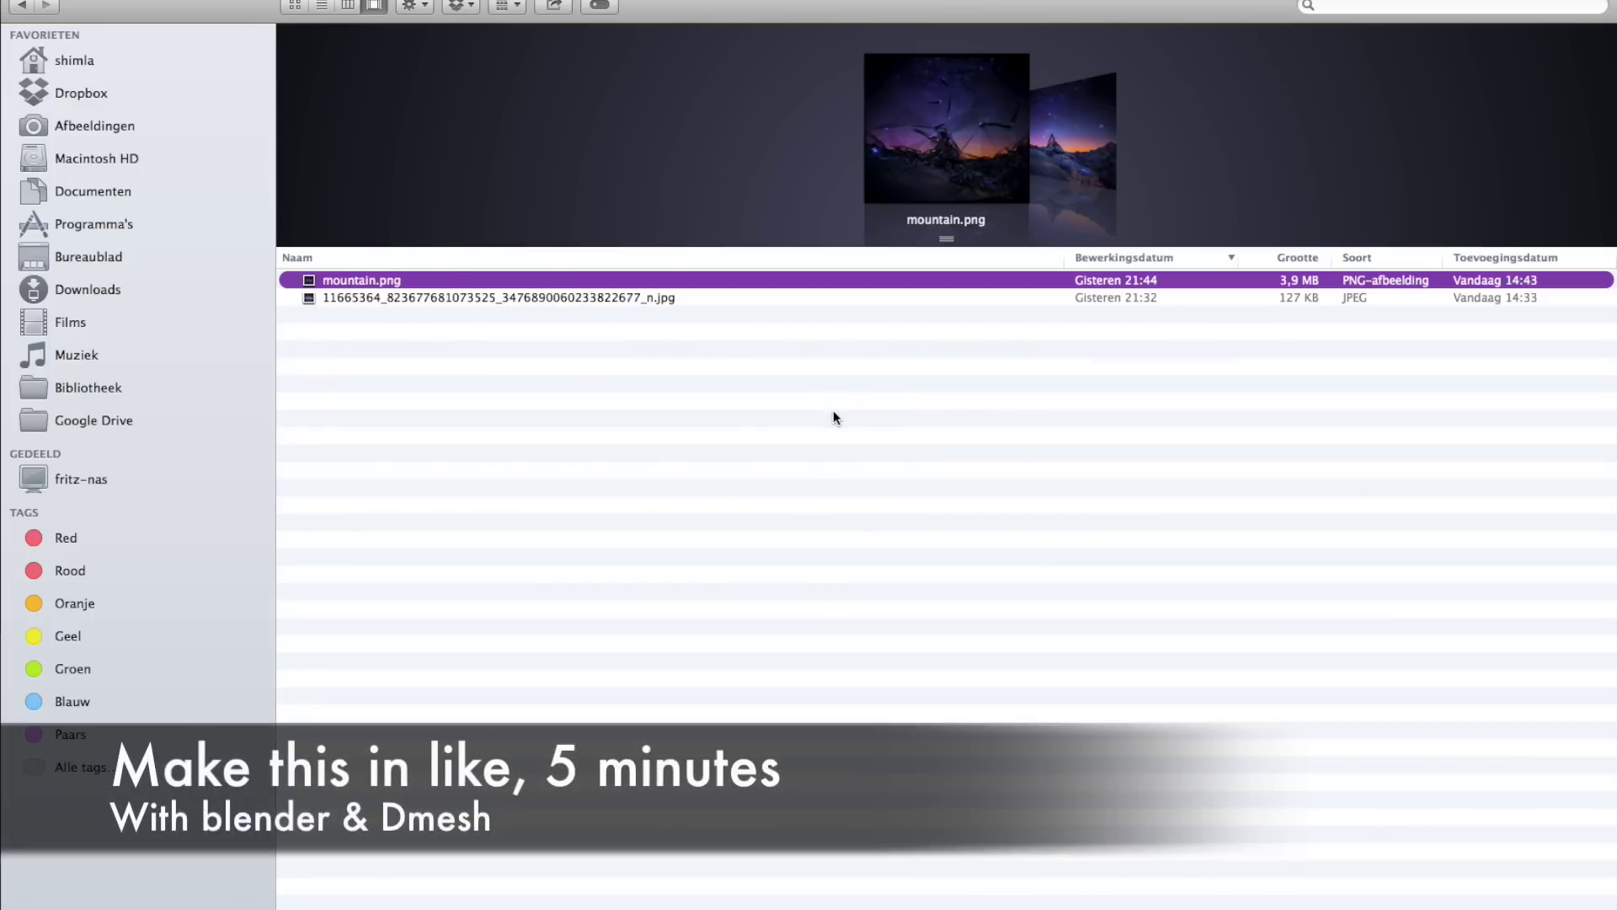
Preview the original mountain photo and the finished low-poly render in Finder.
left_click(596, 305)
key("space")
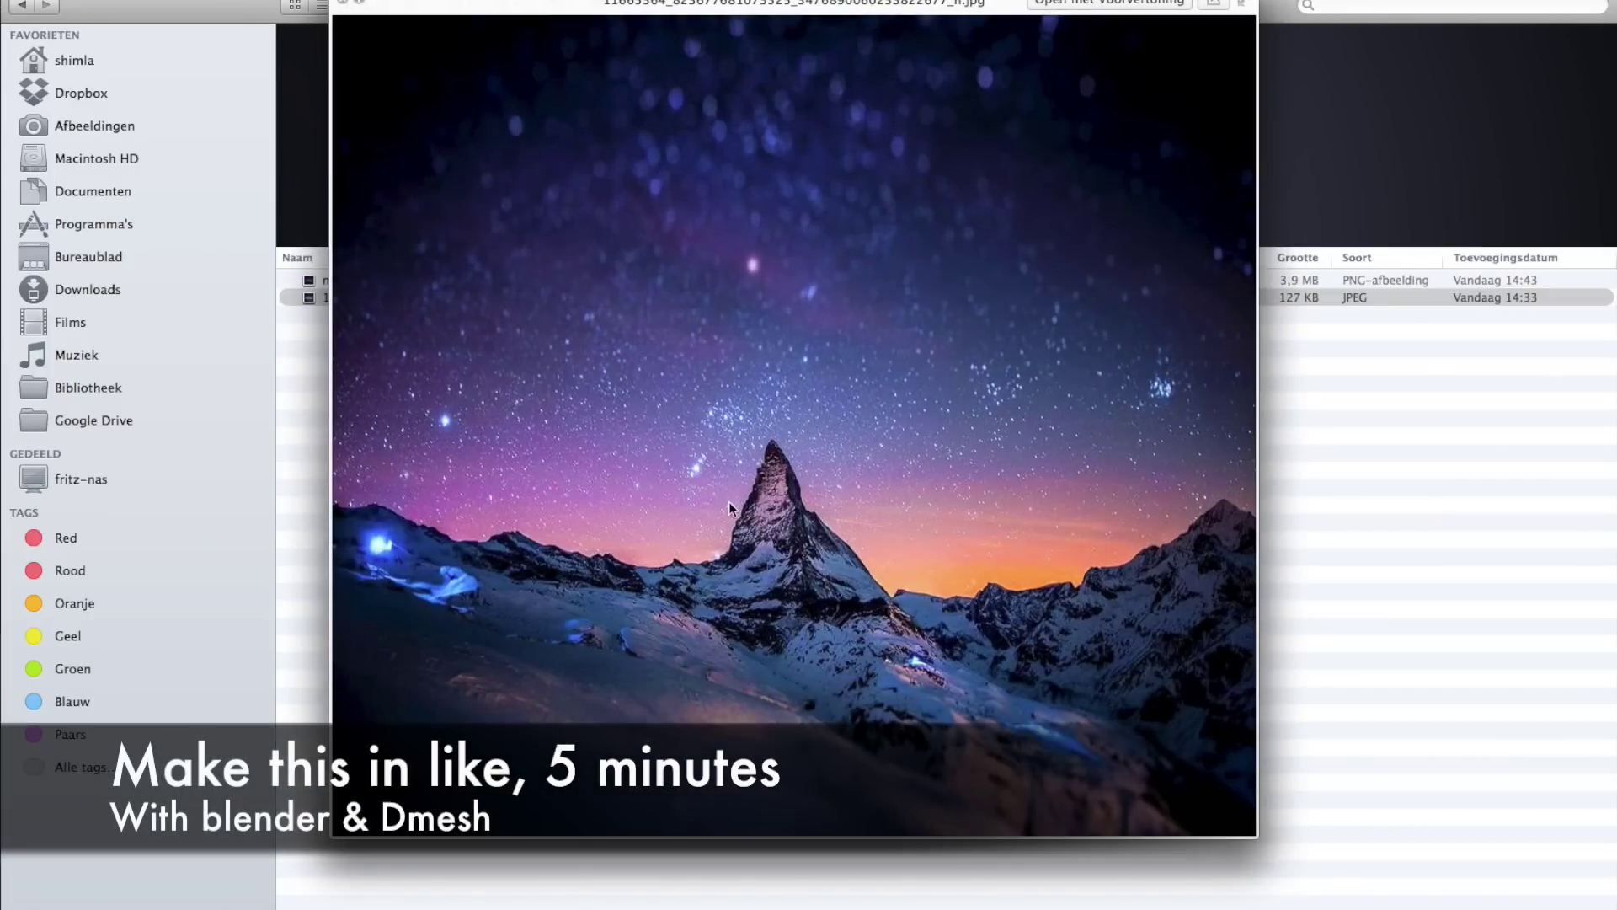
key("Up")
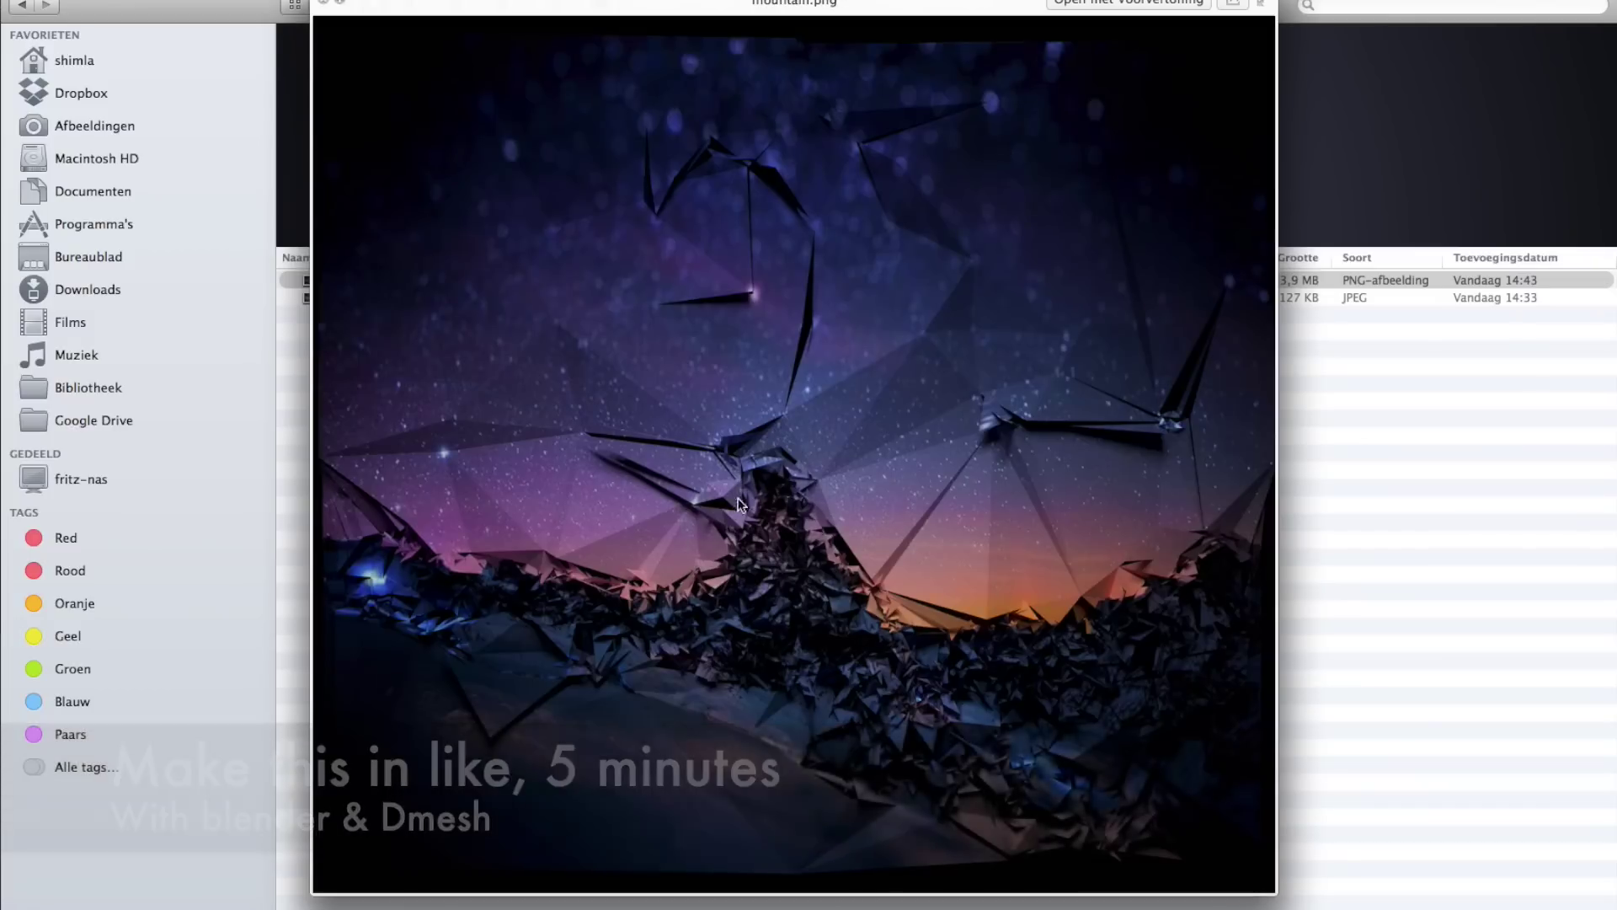
key("space")
Load the night-sky mountain JPG into DMesh and maximize the DMesh window.
key("super+Tab")
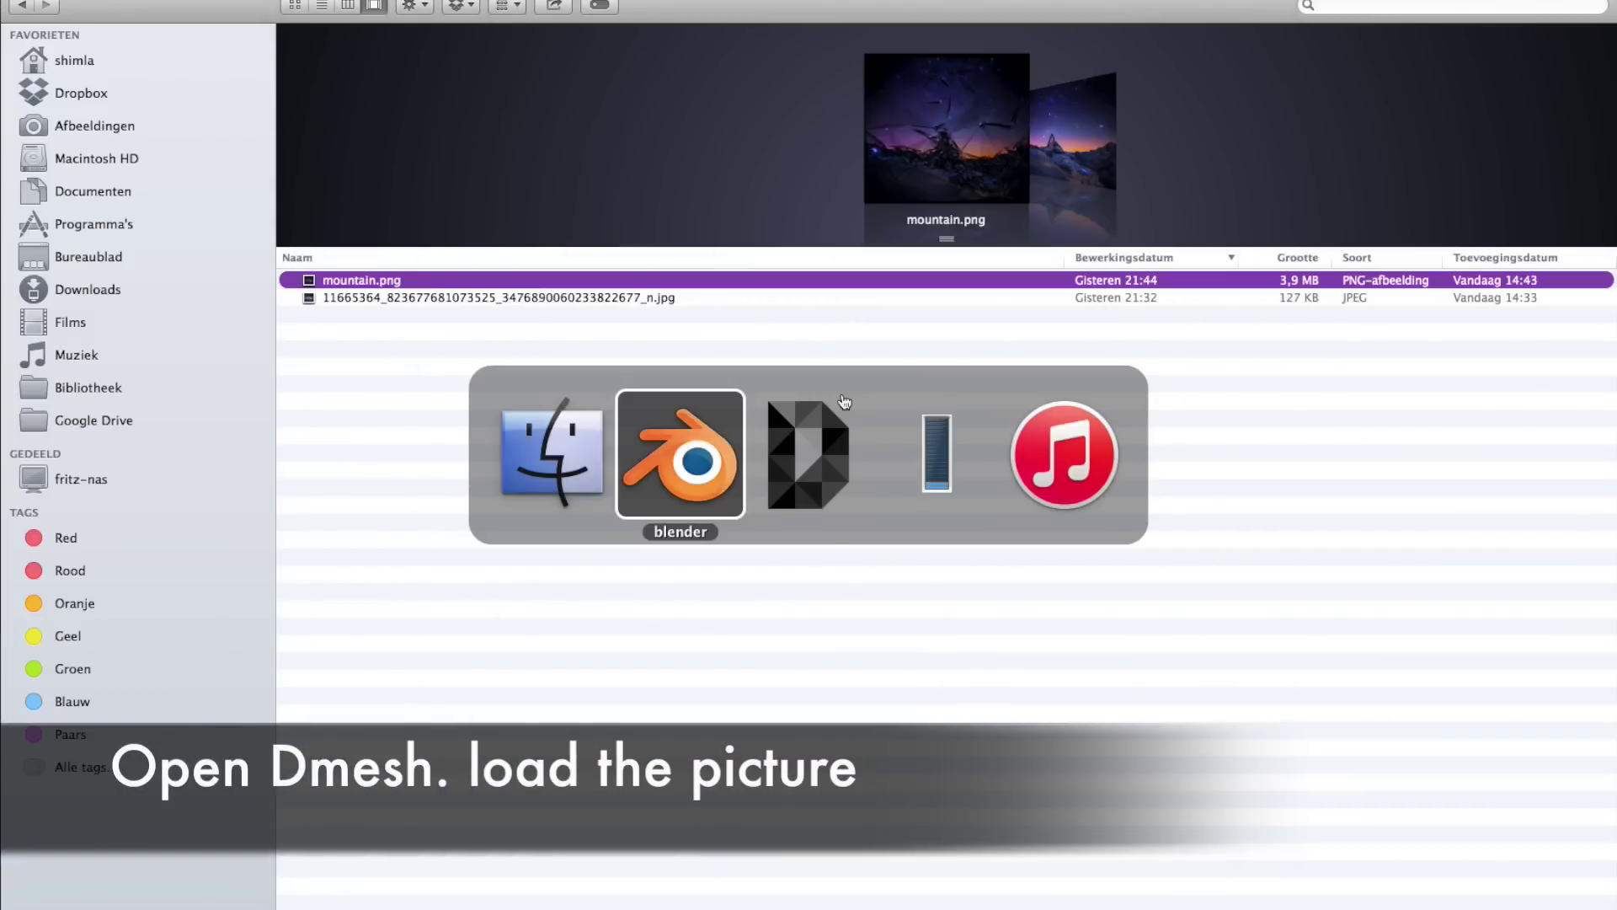
left_click(843, 402)
left_click(451, 168)
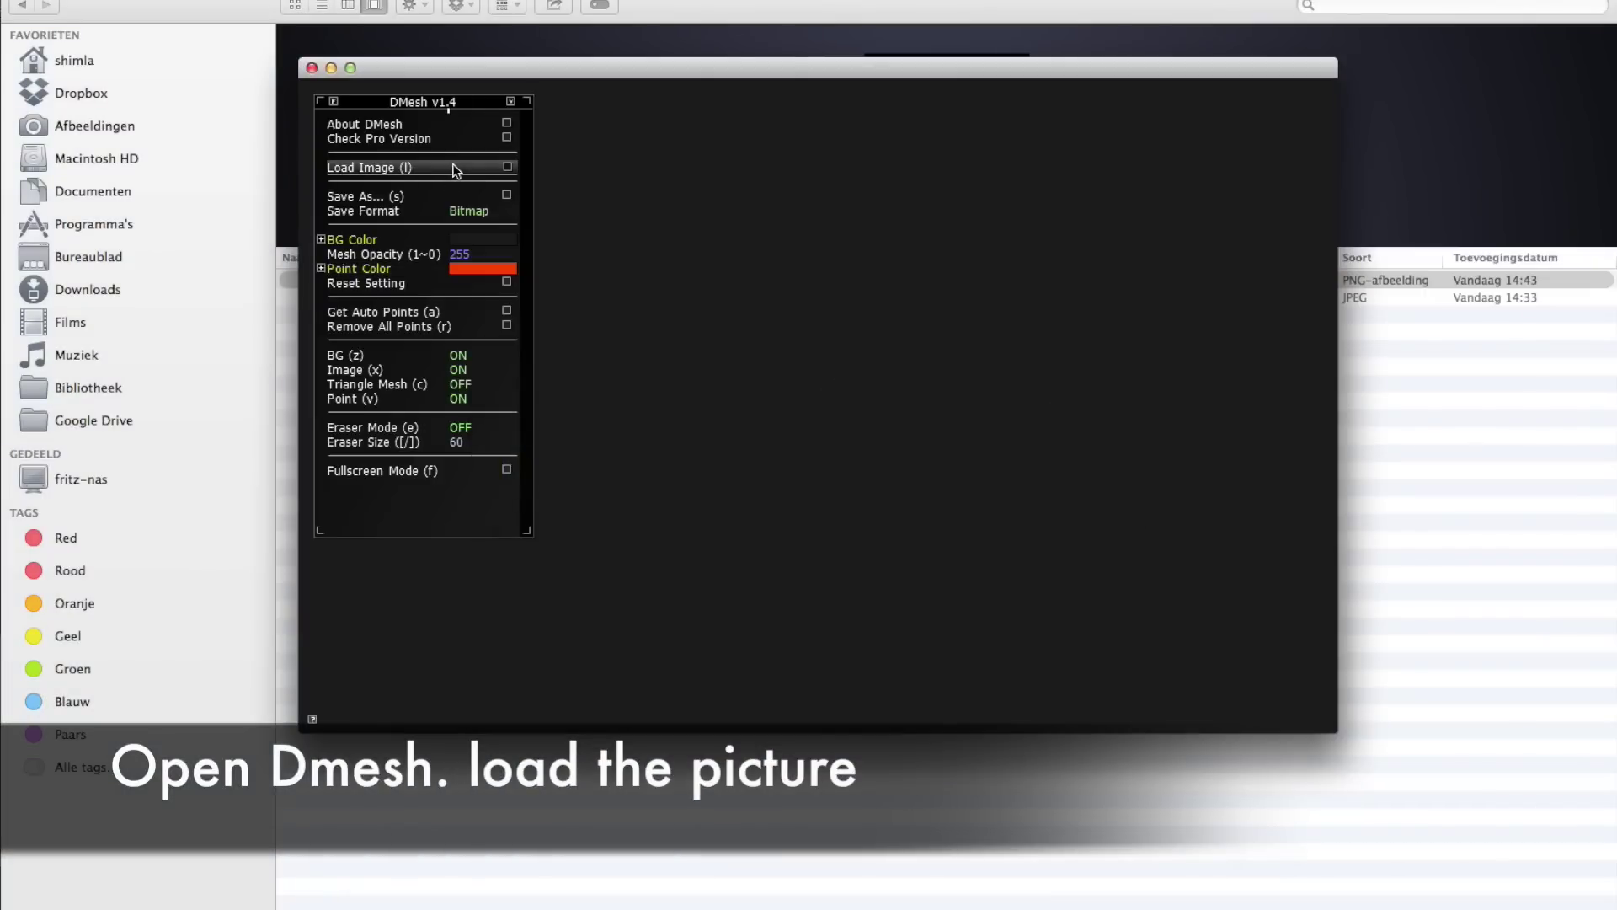
left_click(634, 138)
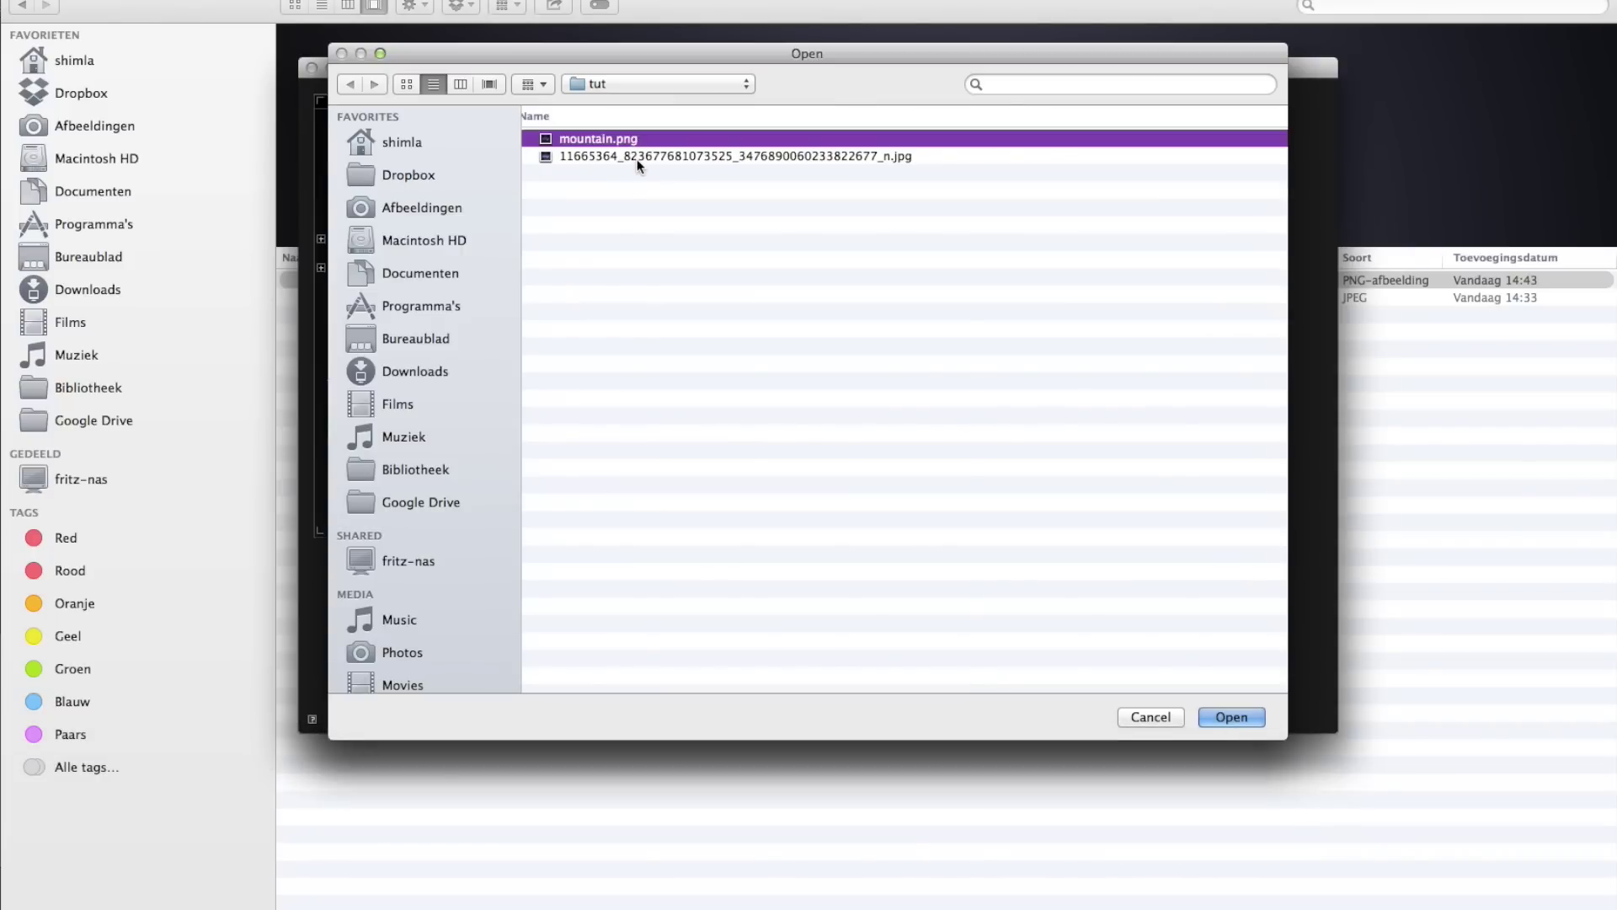
key("space")
key("space")
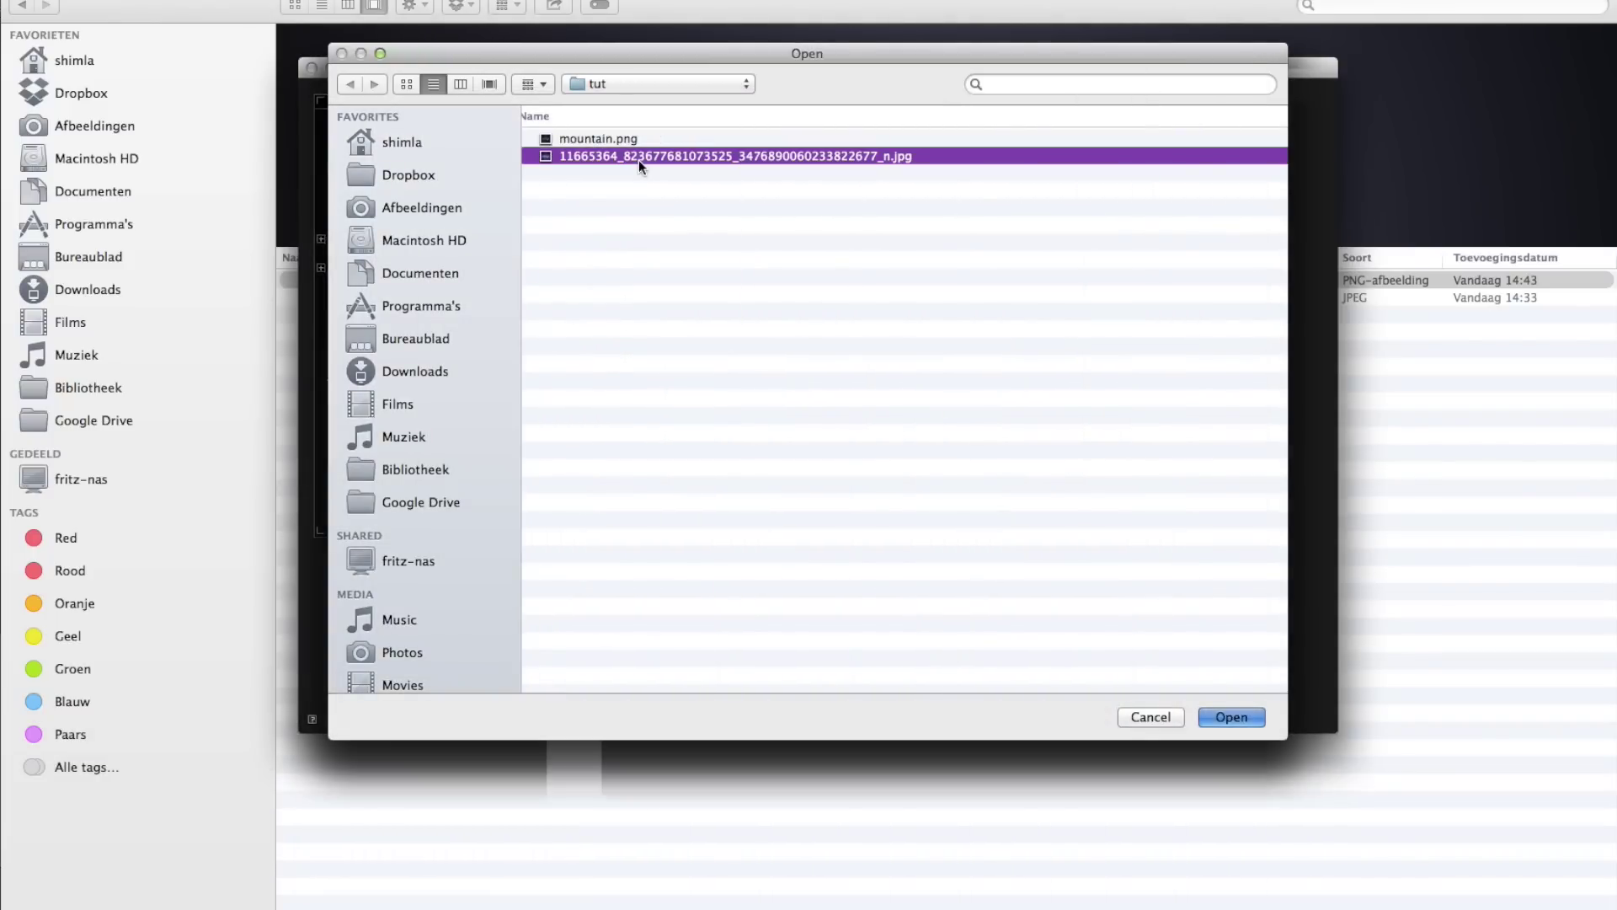
double_click(638, 159)
left_click(351, 67)
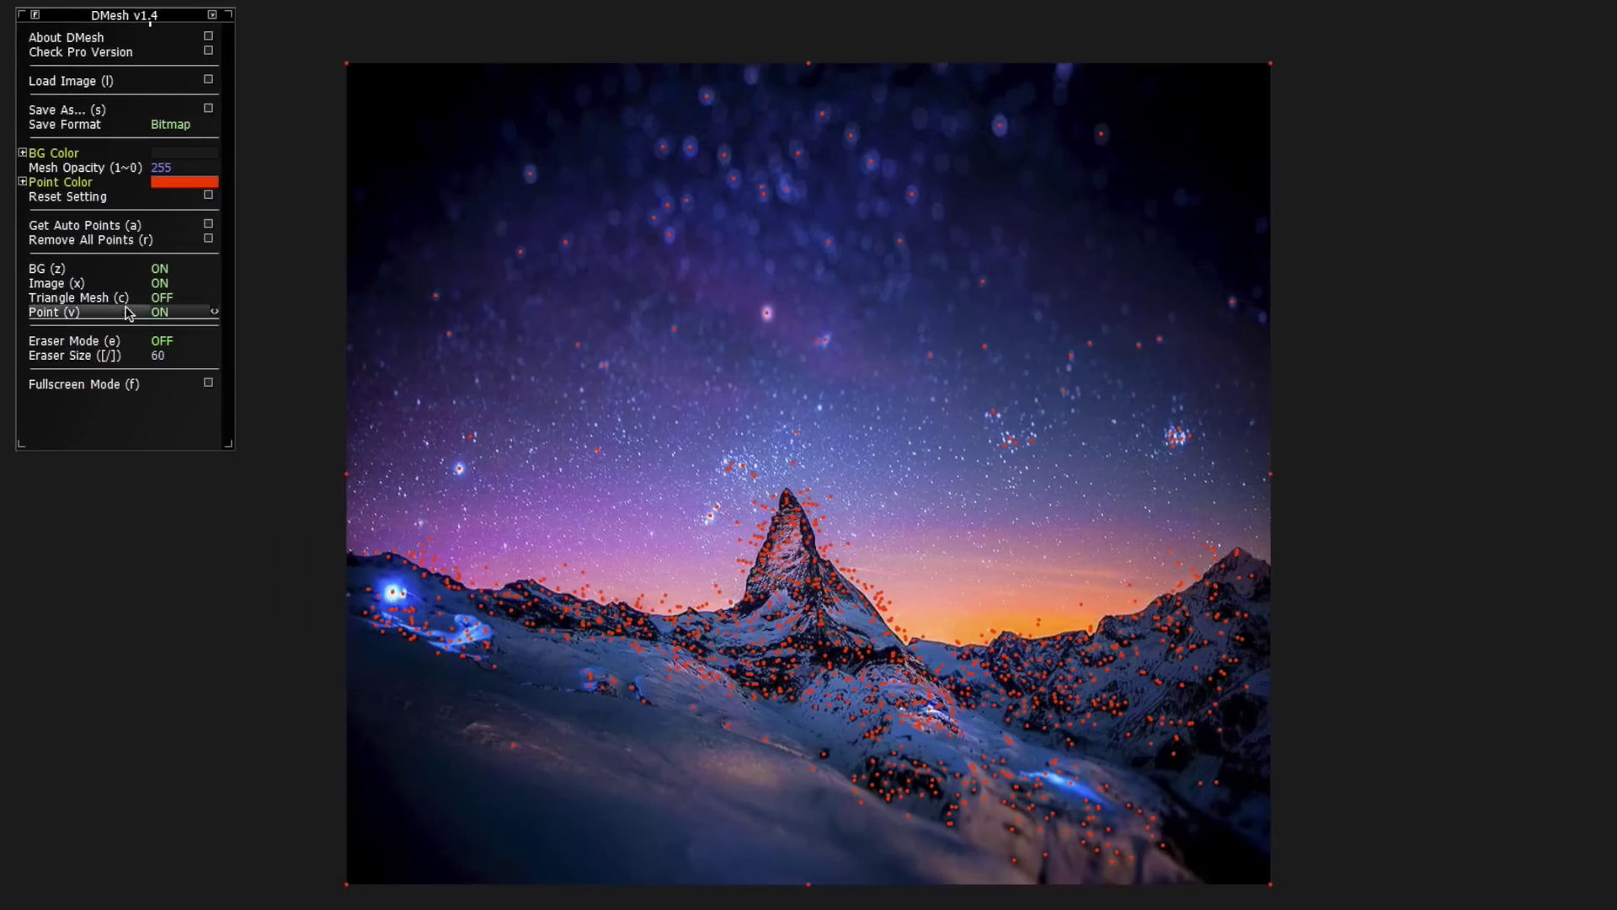
Set DMesh display toggles: BG off, Image off, Triangle Mesh on, Point off.
left_click(178, 268)
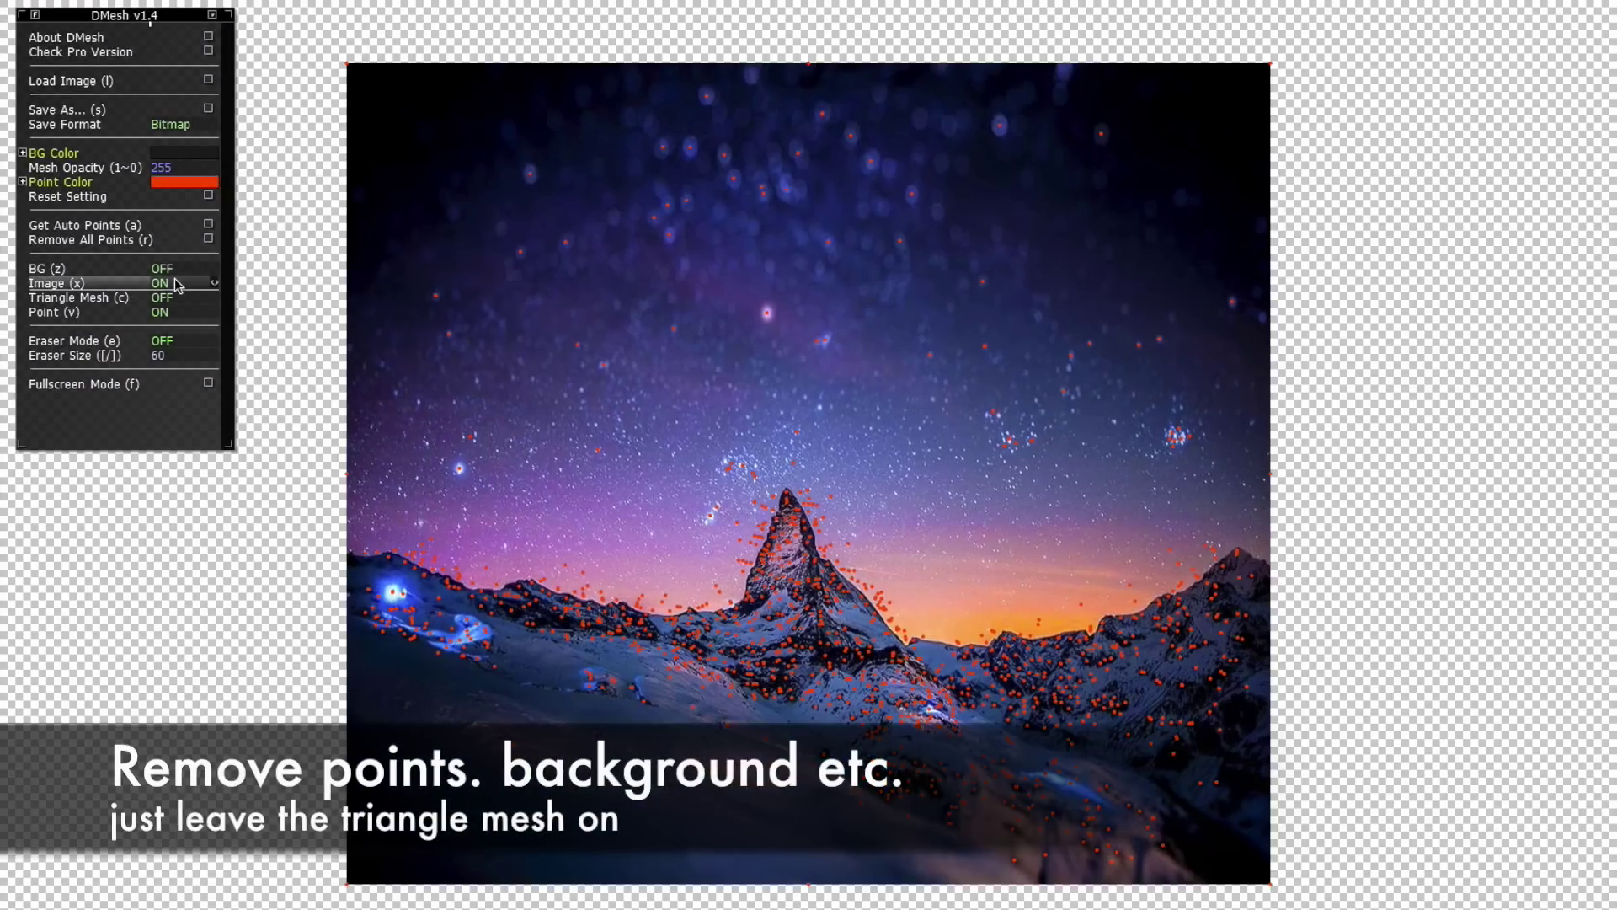
left_click(177, 284)
left_click(177, 299)
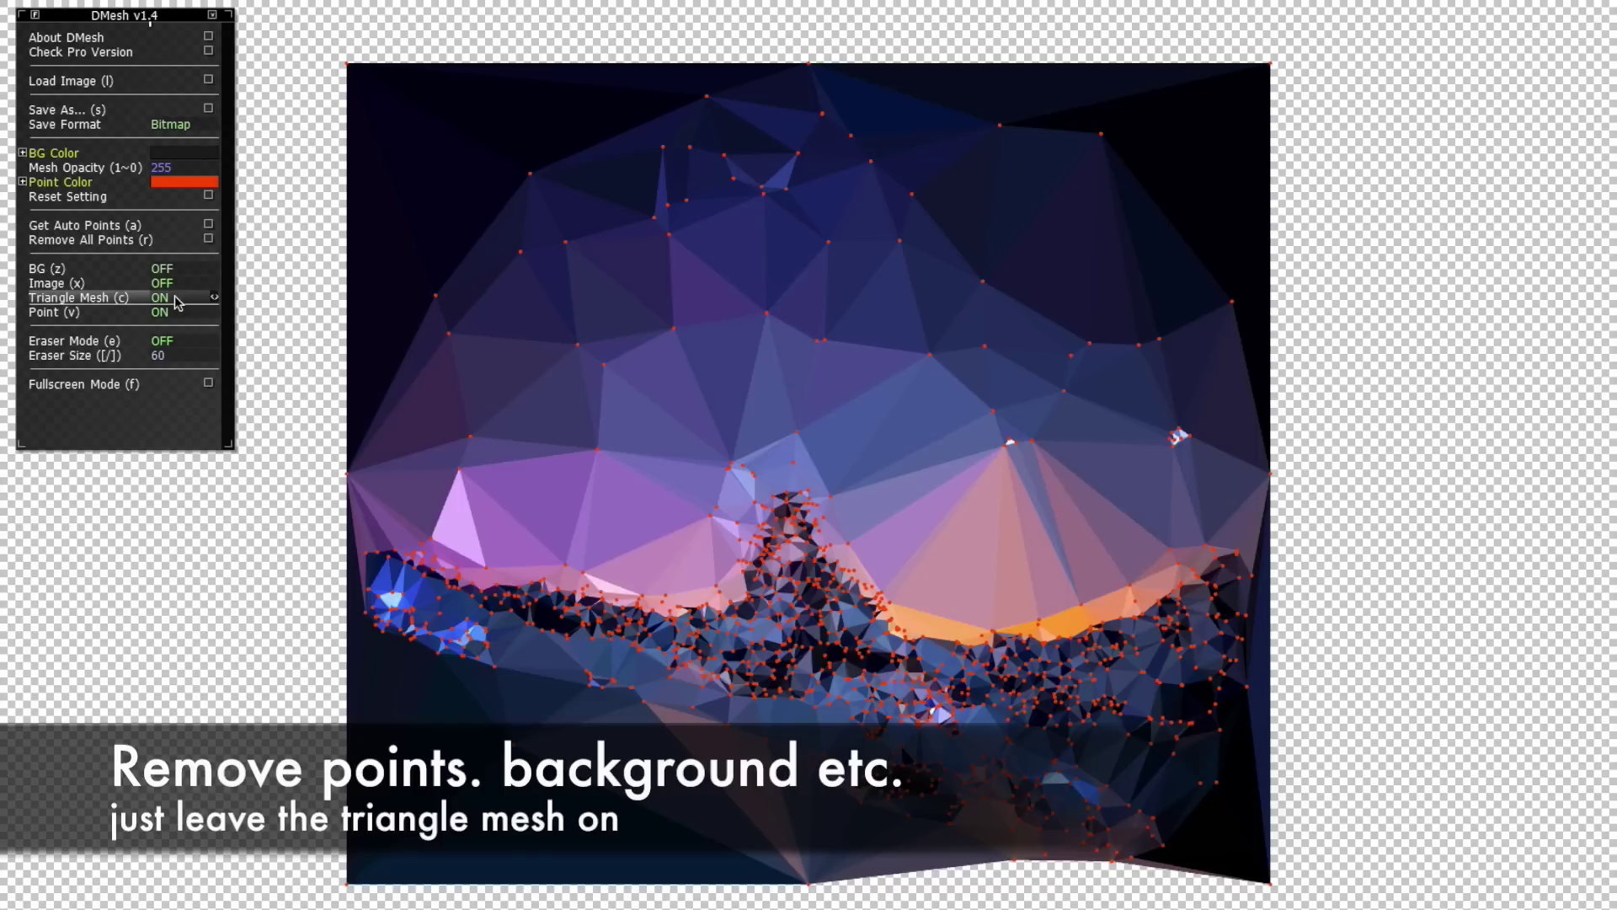
left_click(176, 313)
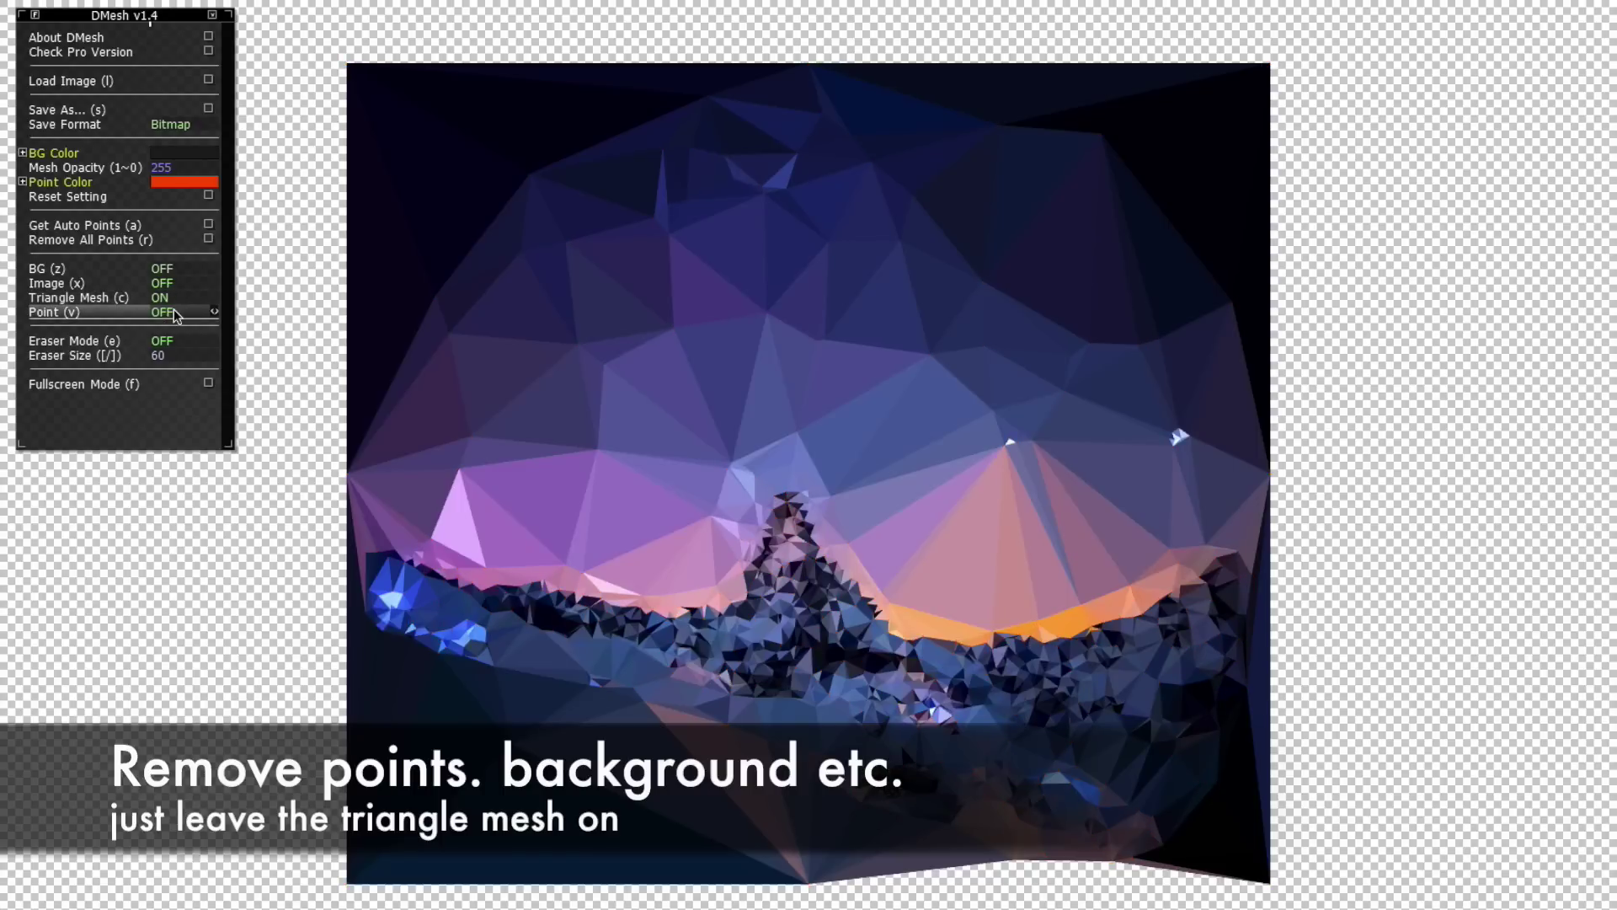
left_click(196, 126)
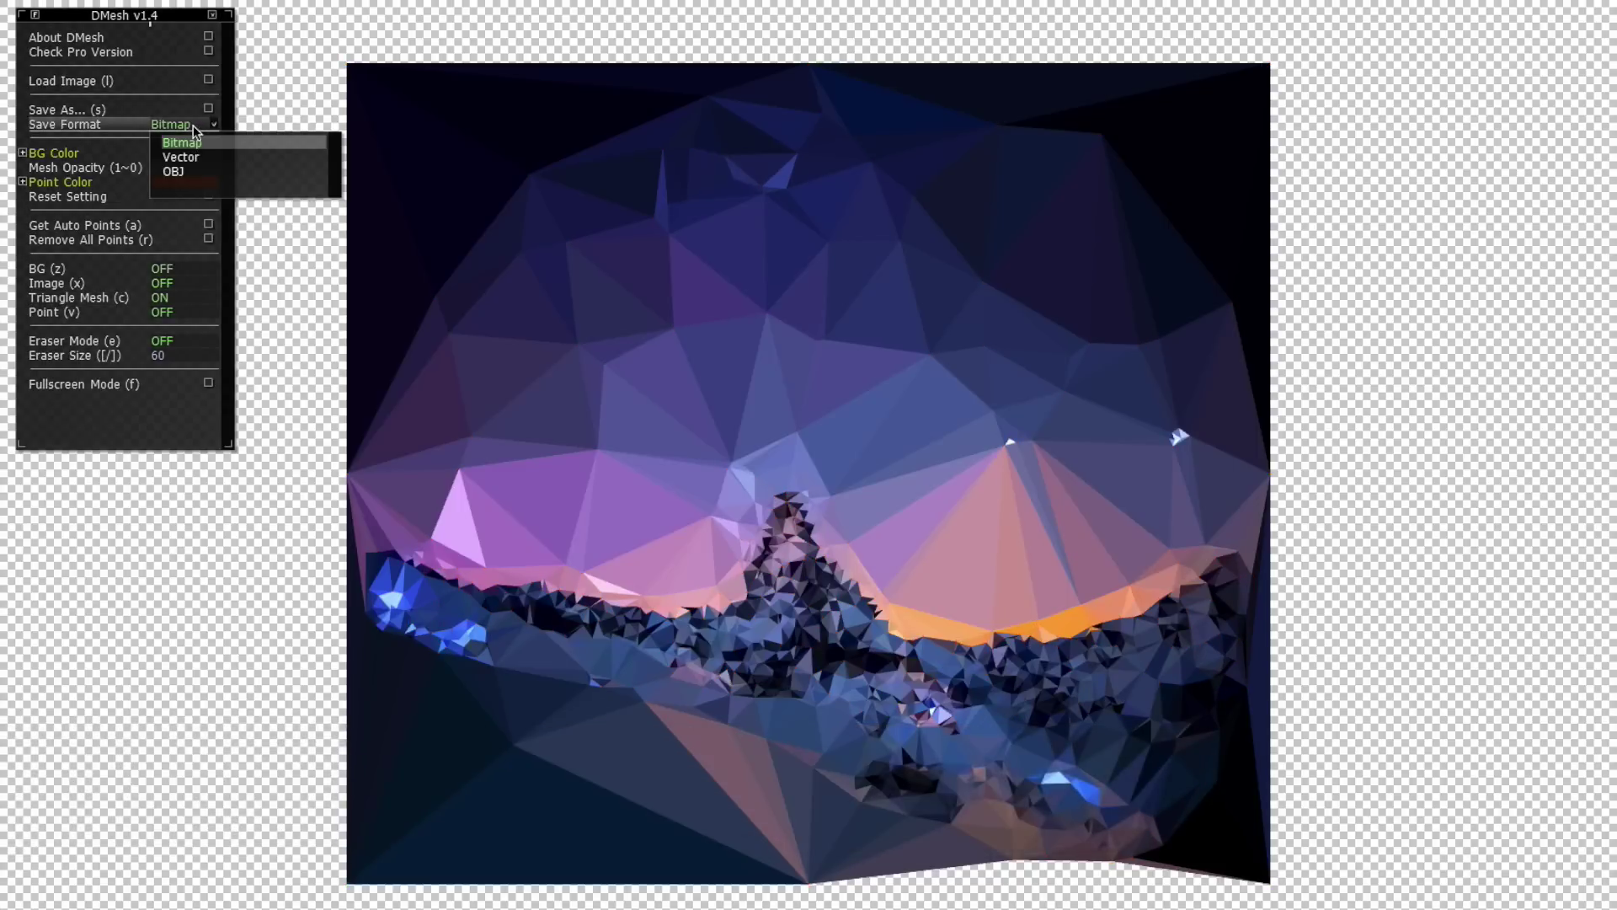
Choose OBJ as the save format and browse the folder list in the Save As dialog.
left_click(195, 172)
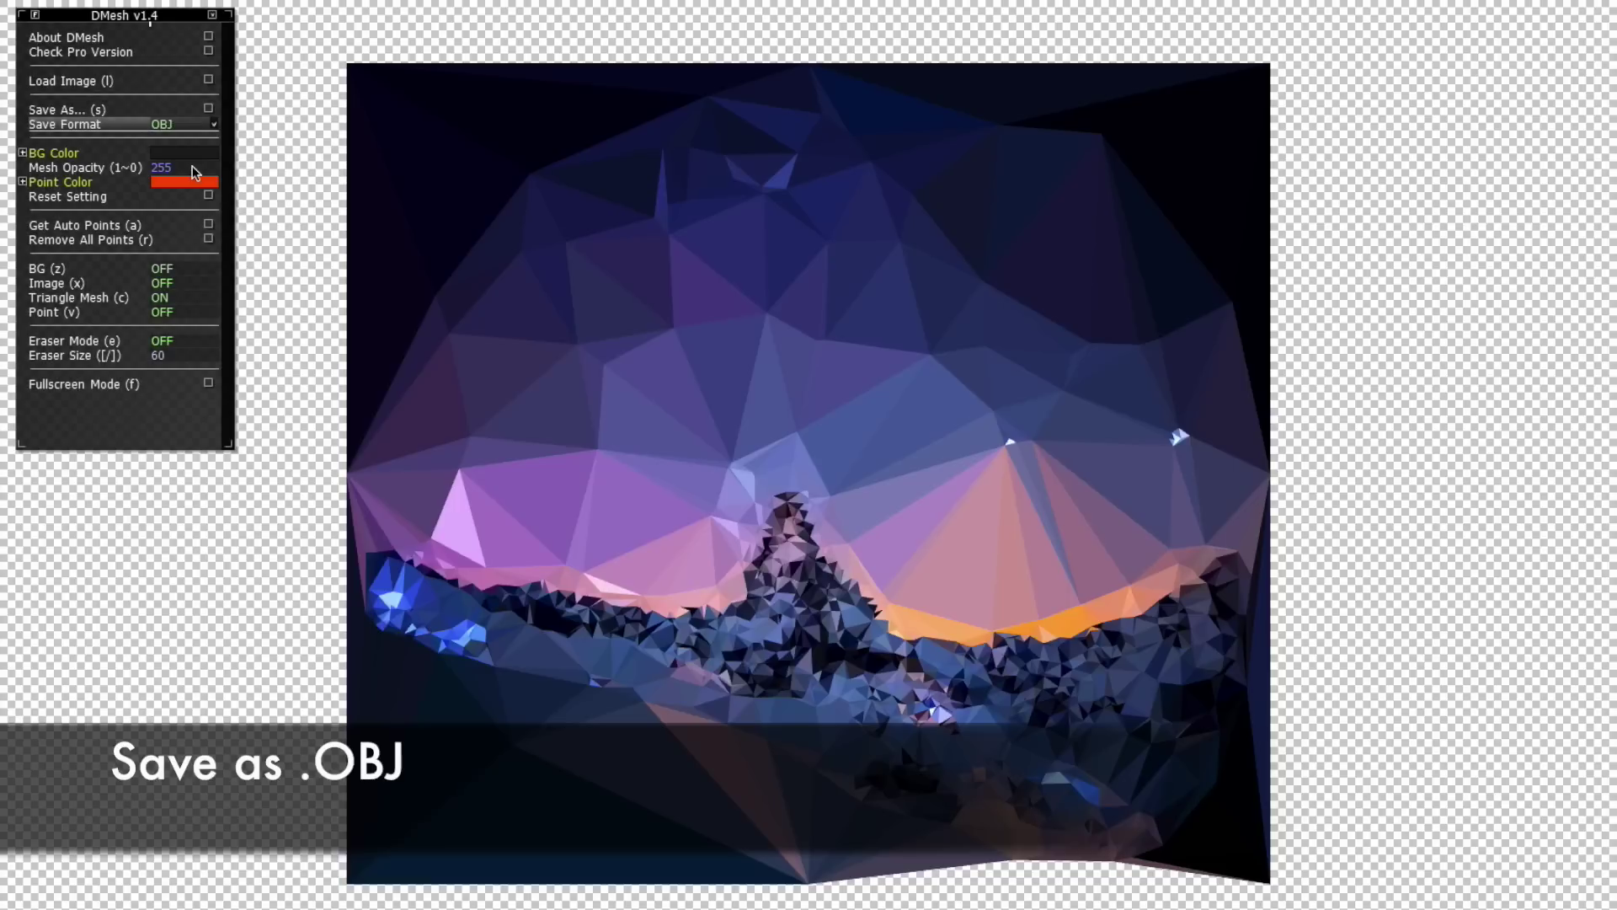
left_click(201, 110)
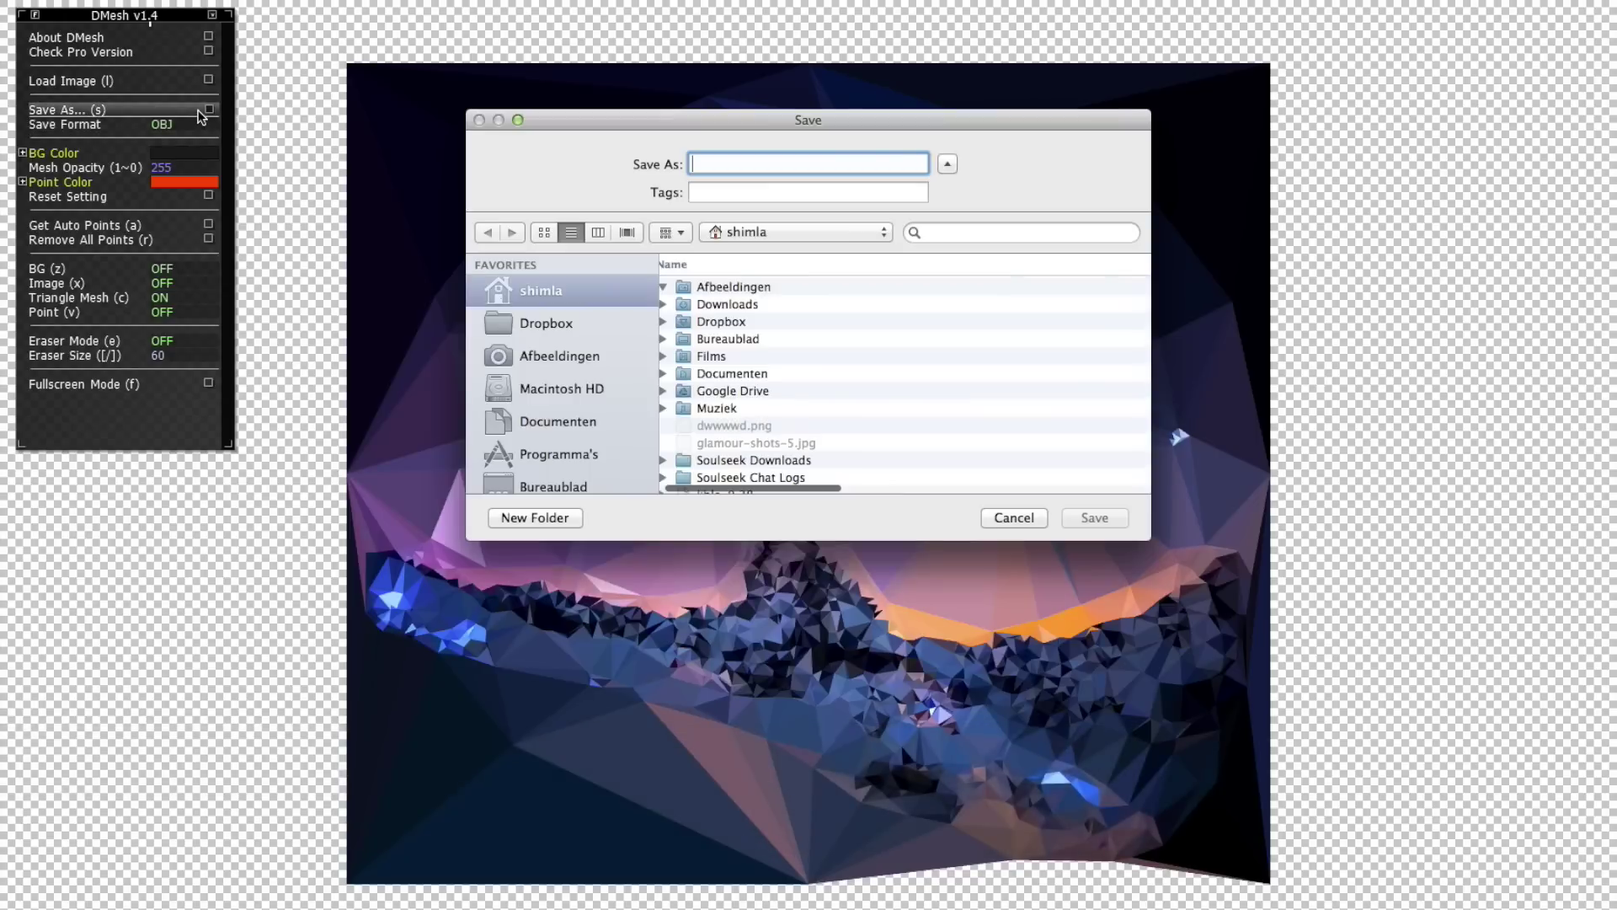
scroll(750, 360, "down", 1)
scroll(750, 361, "down", 3)
scroll(762, 363, "down", 5)
scroll(774, 365, "down", 3)
scroll(774, 365, "down", 3)
scroll(774, 364, "down", 3)
scroll(774, 364, "down", 3)
scroll(774, 364, "down", 3)
scroll(775, 364, "down", 3)
scroll(775, 364, "down", 3)
scroll(775, 363, "down", 3)
scroll(775, 364, "up", 3)
scroll(776, 364, "up", 3)
scroll(776, 364, "up", 3)
scroll(776, 363, "up", 1)
scroll(775, 364, "up", 2)
scroll(776, 364, "up", 3)
scroll(776, 364, "up", 3)
scroll(776, 363, "up", 3)
scroll(776, 360, "up", 3)
scroll(776, 360, "up", 3)
scroll(776, 361, "up", 3)
scroll(775, 359, "right", 1)
scroll(745, 306, "up", 2)
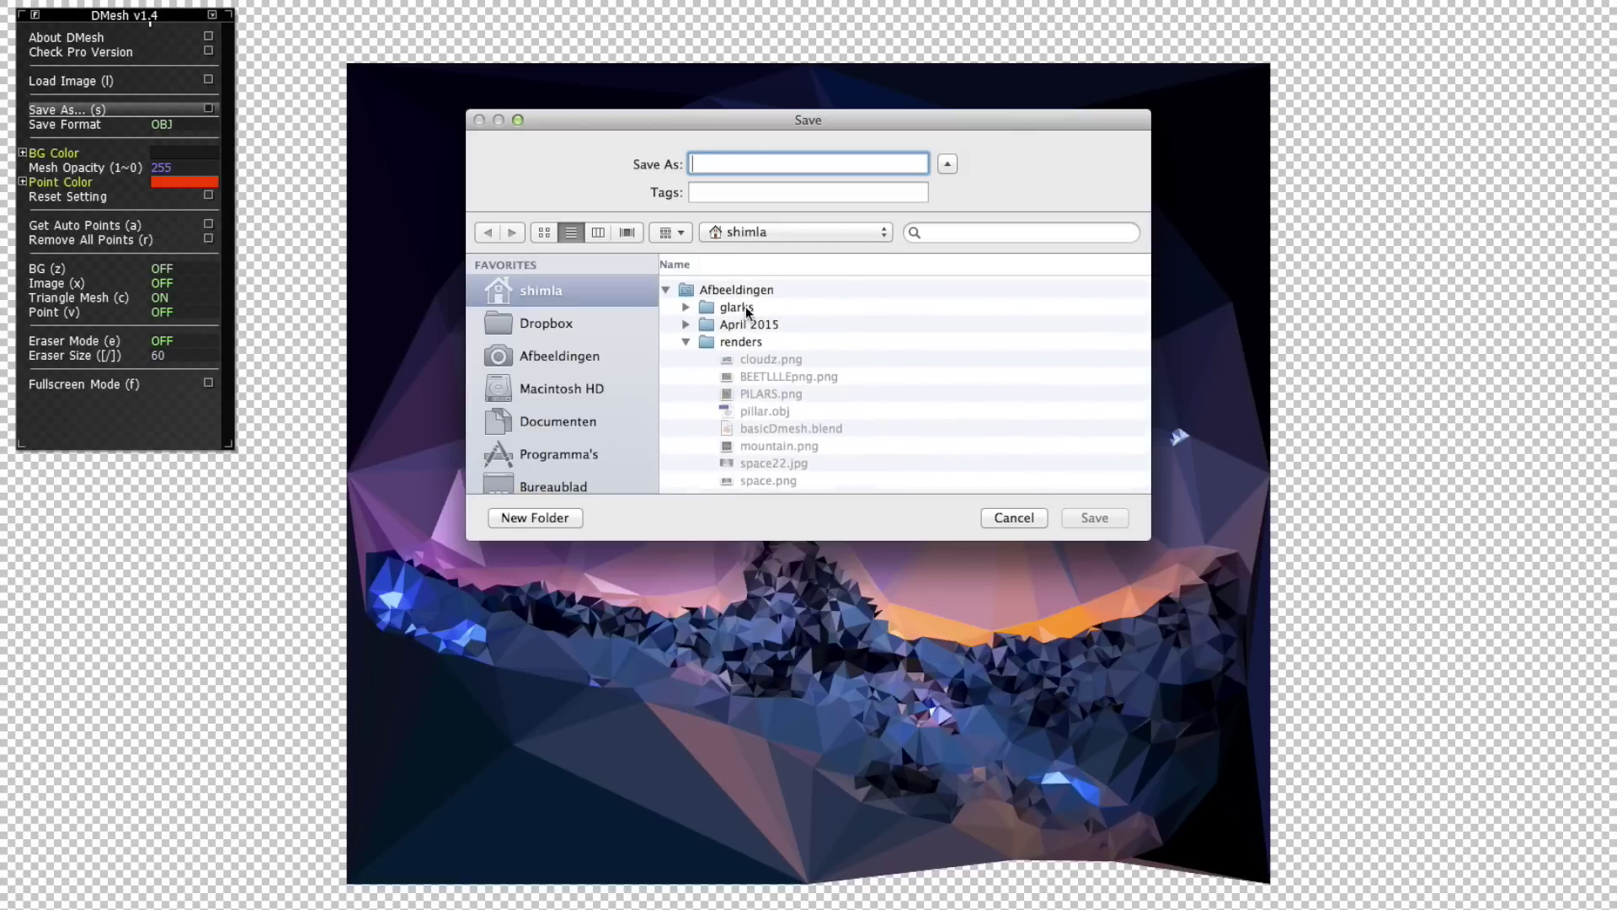
Save the OBJ mesh as 'mmtn' in the glarks > tut folder.
left_click(686, 339)
left_click(686, 304)
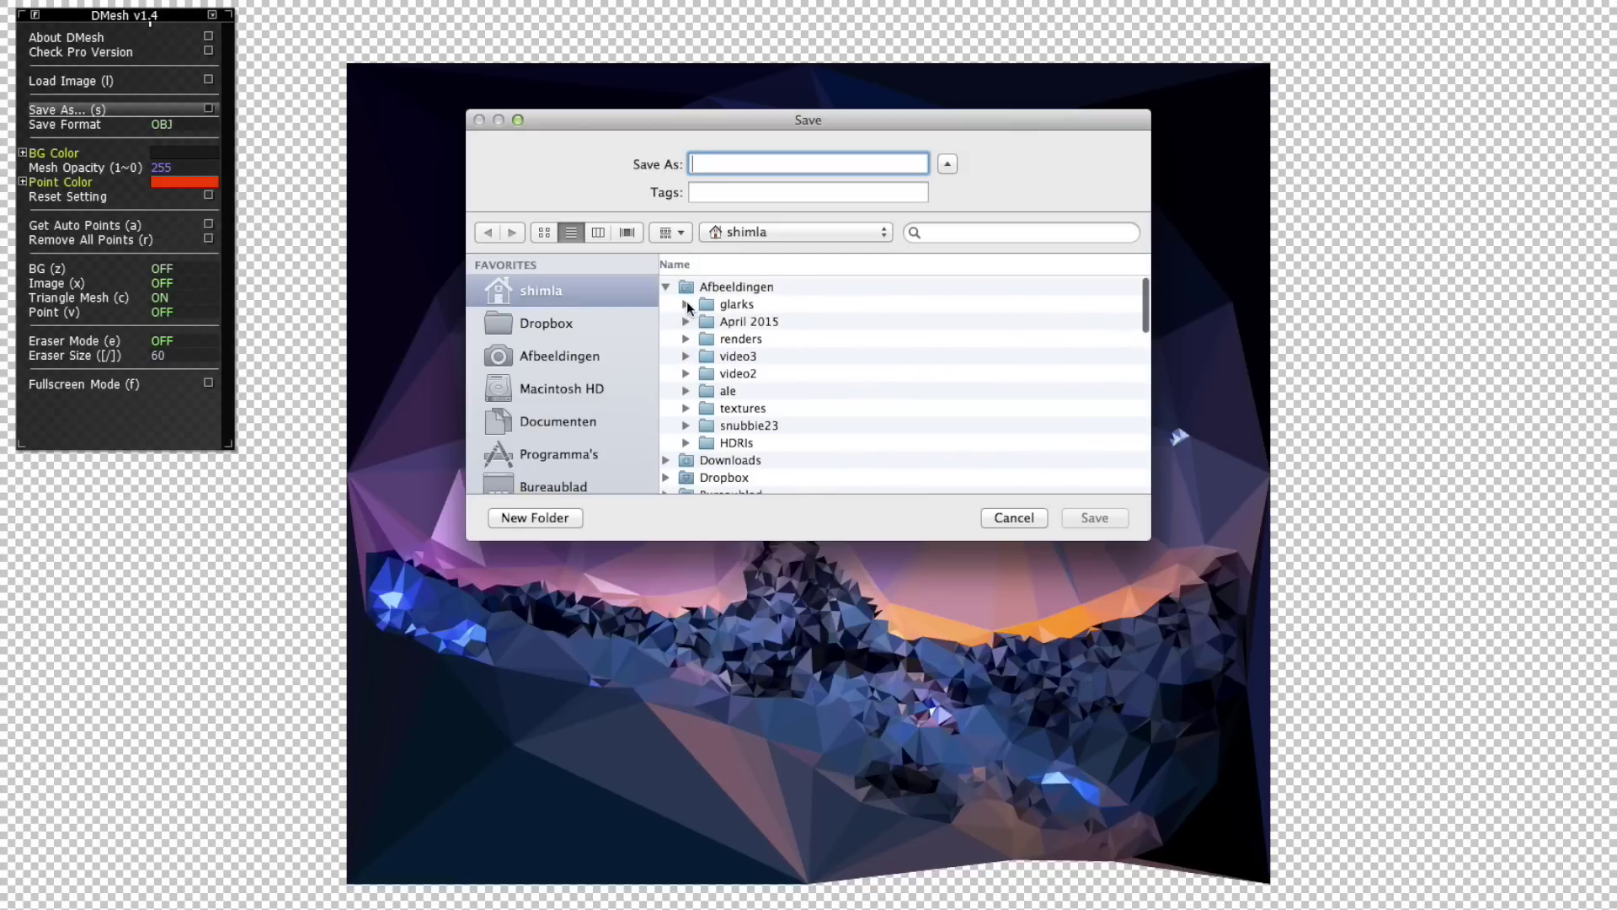
double_click(748, 321)
left_click(743, 161)
type("m")
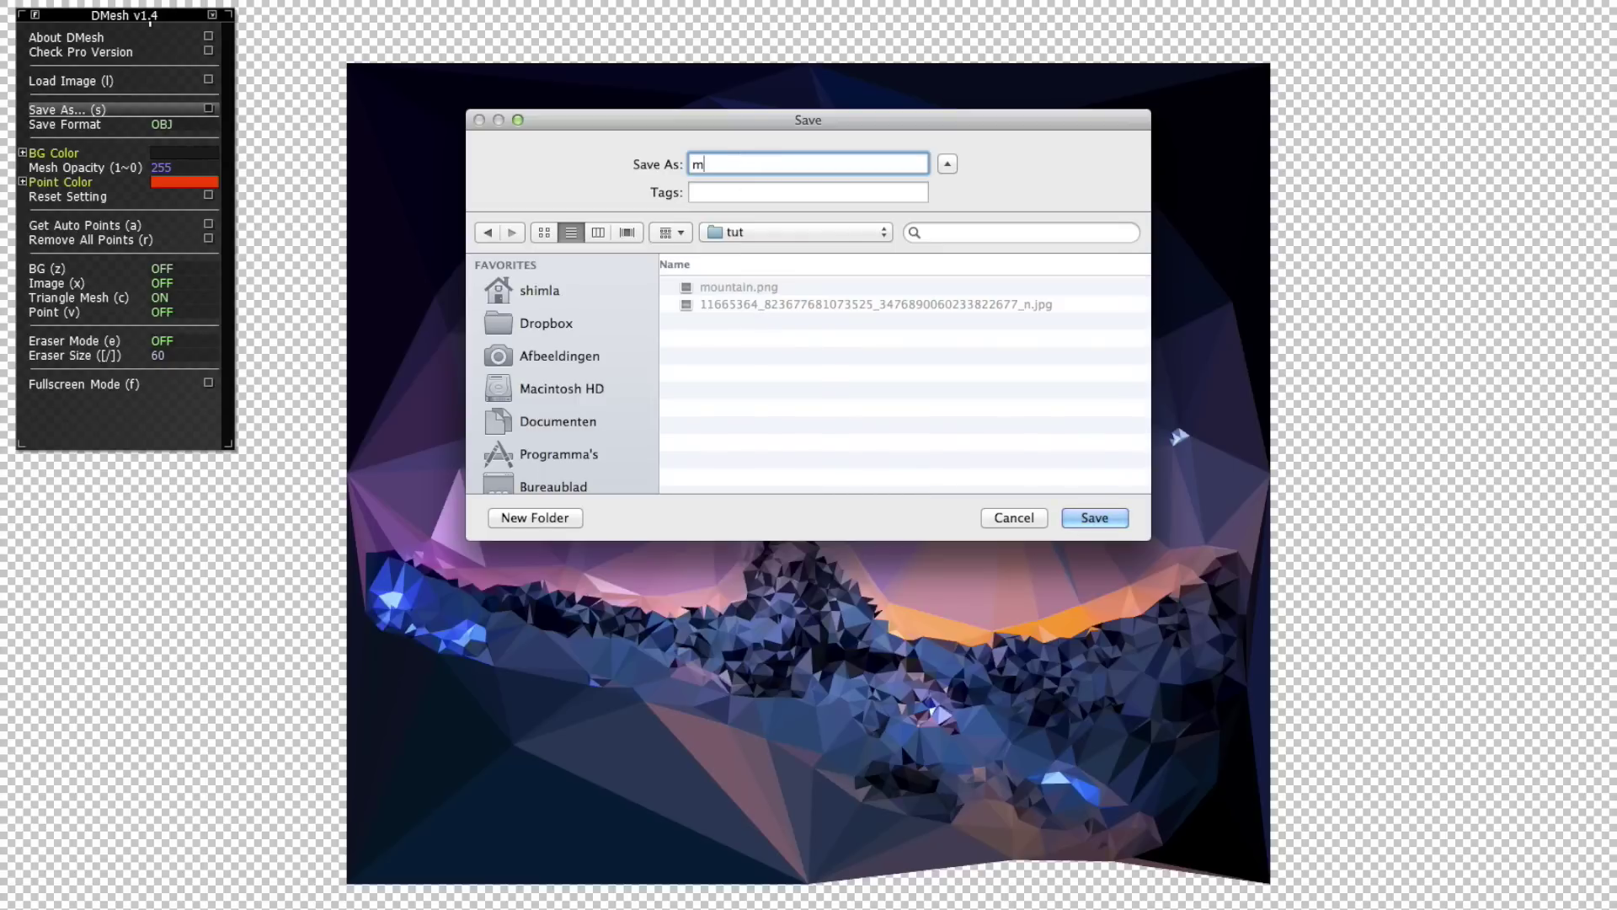
type("mm")
key("Return")
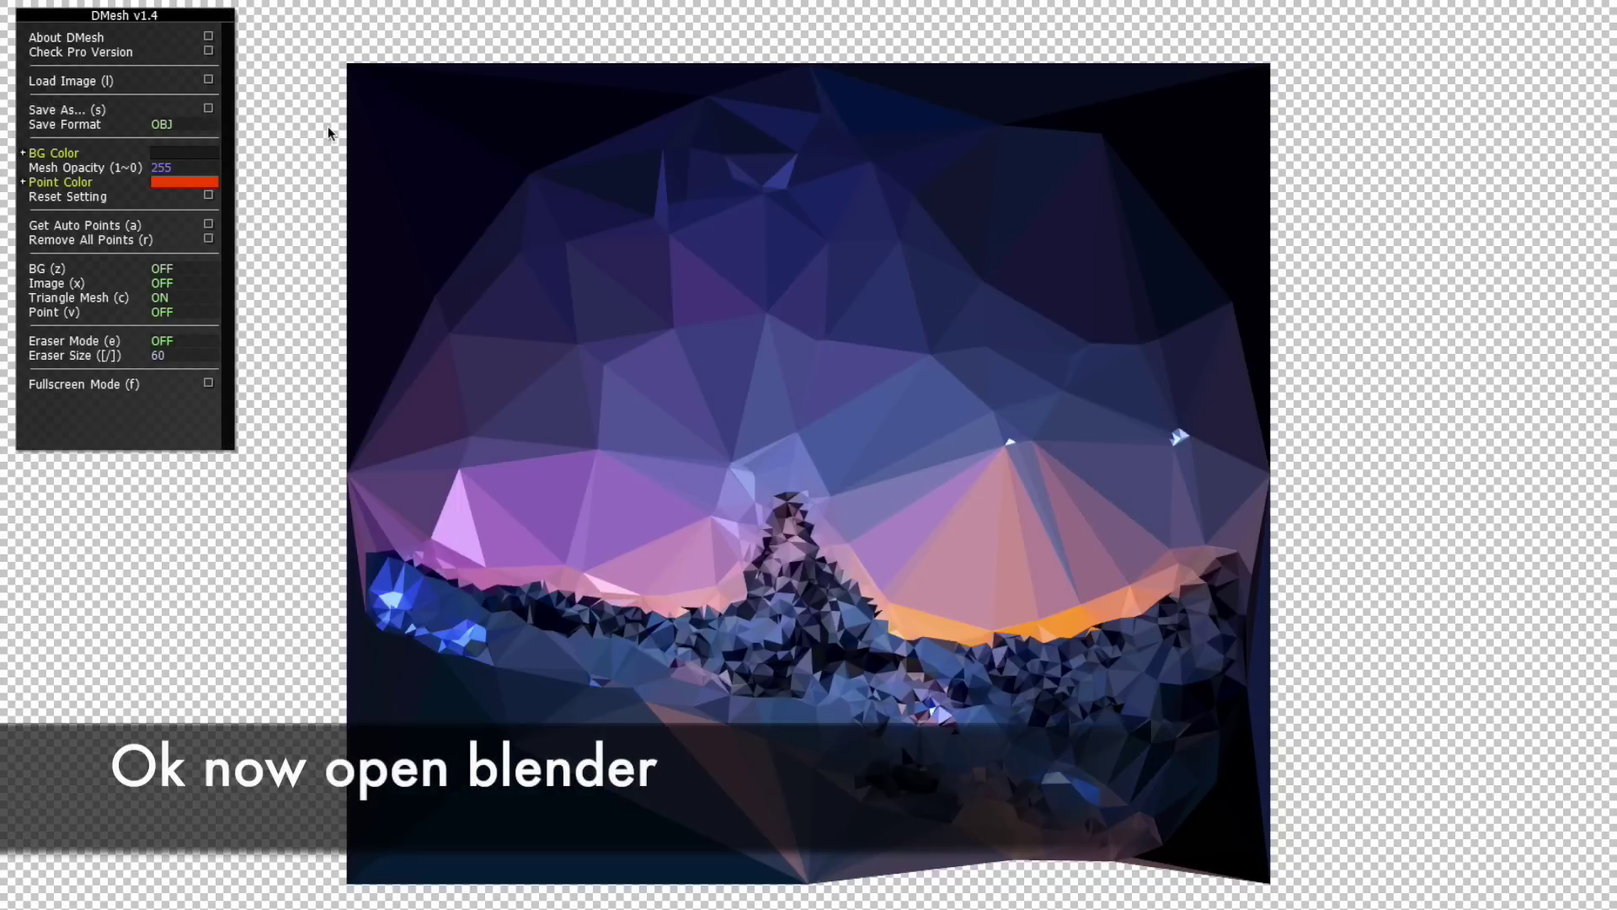
Delete the default cube and lamp from the Blender scene.
key("super+Tab")
key("super+Tab")
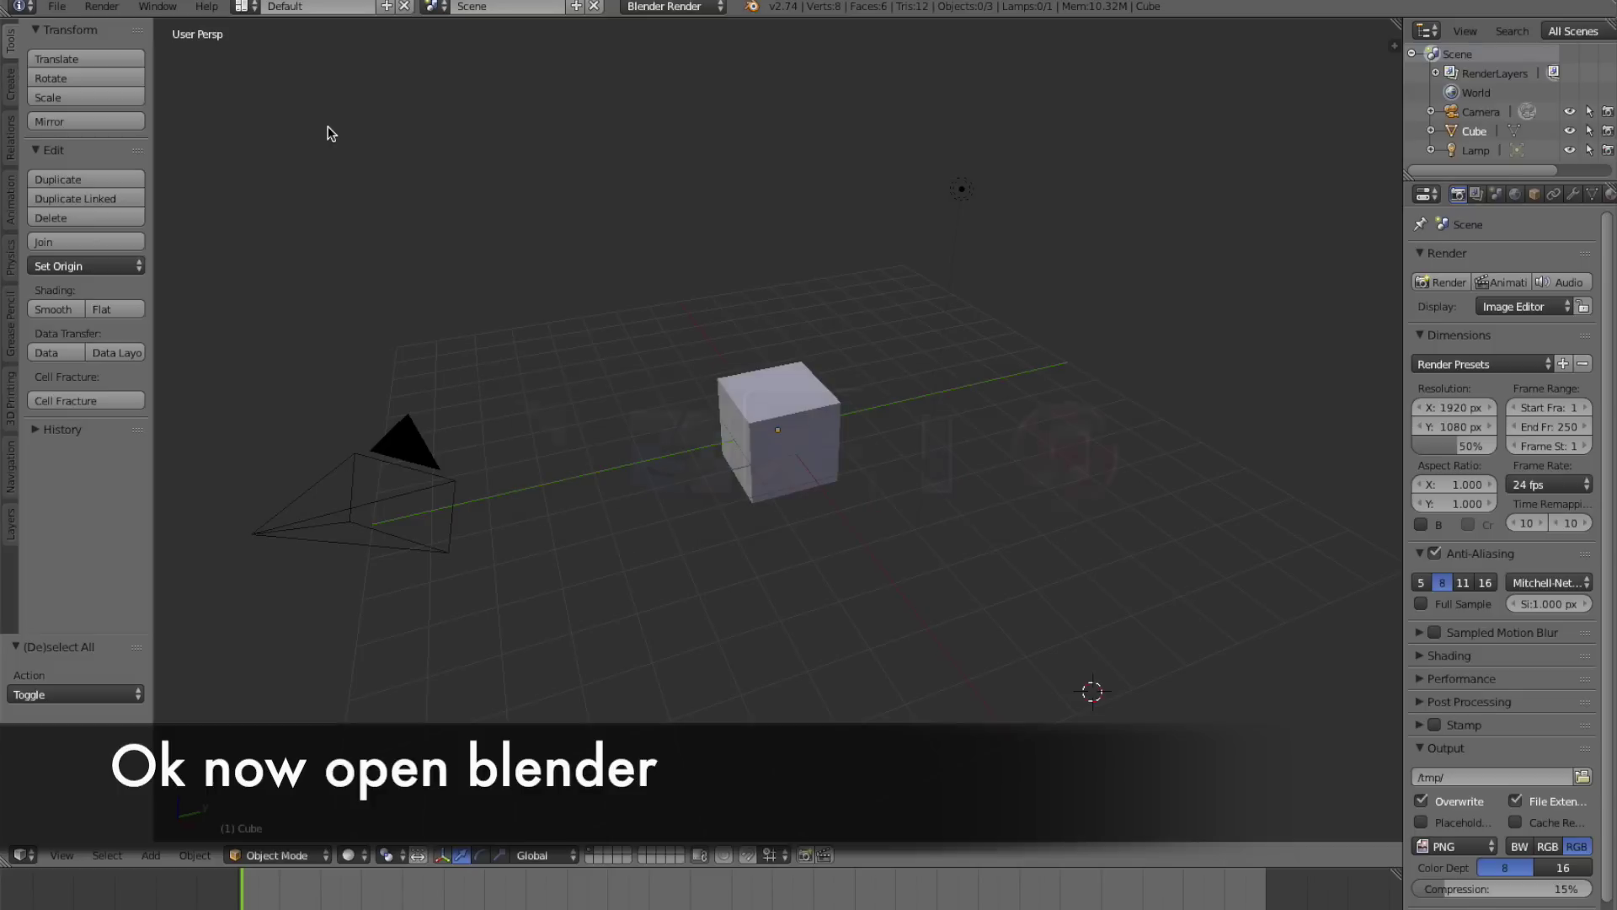
right_click(787, 431)
key("x")
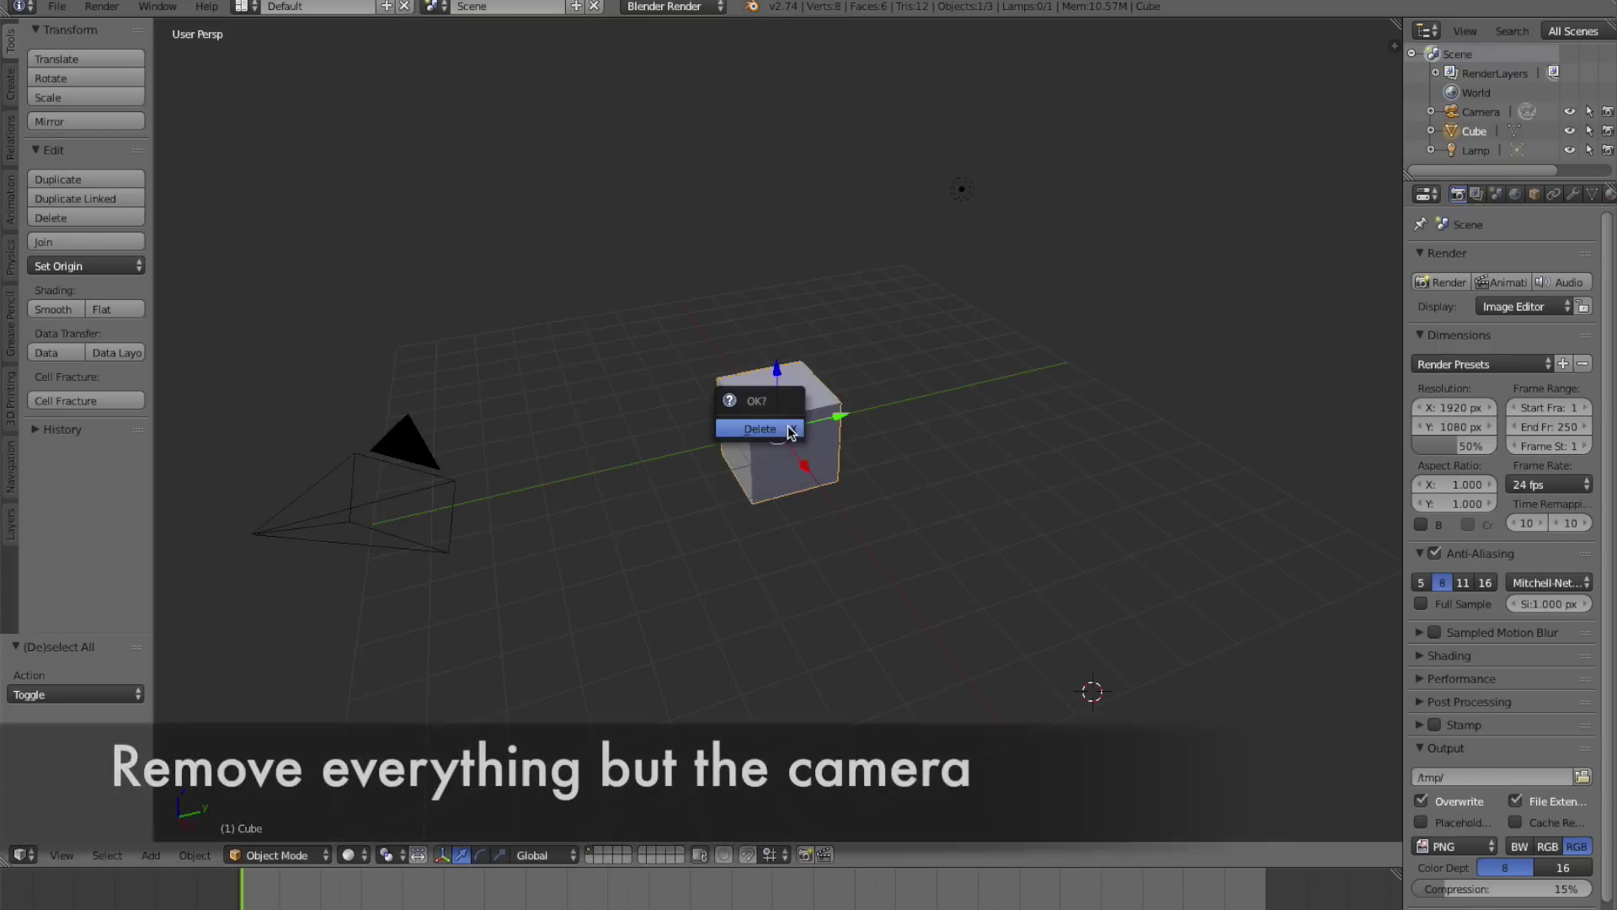
left_click(787, 431)
right_click(952, 193)
key("x")
left_click(947, 192)
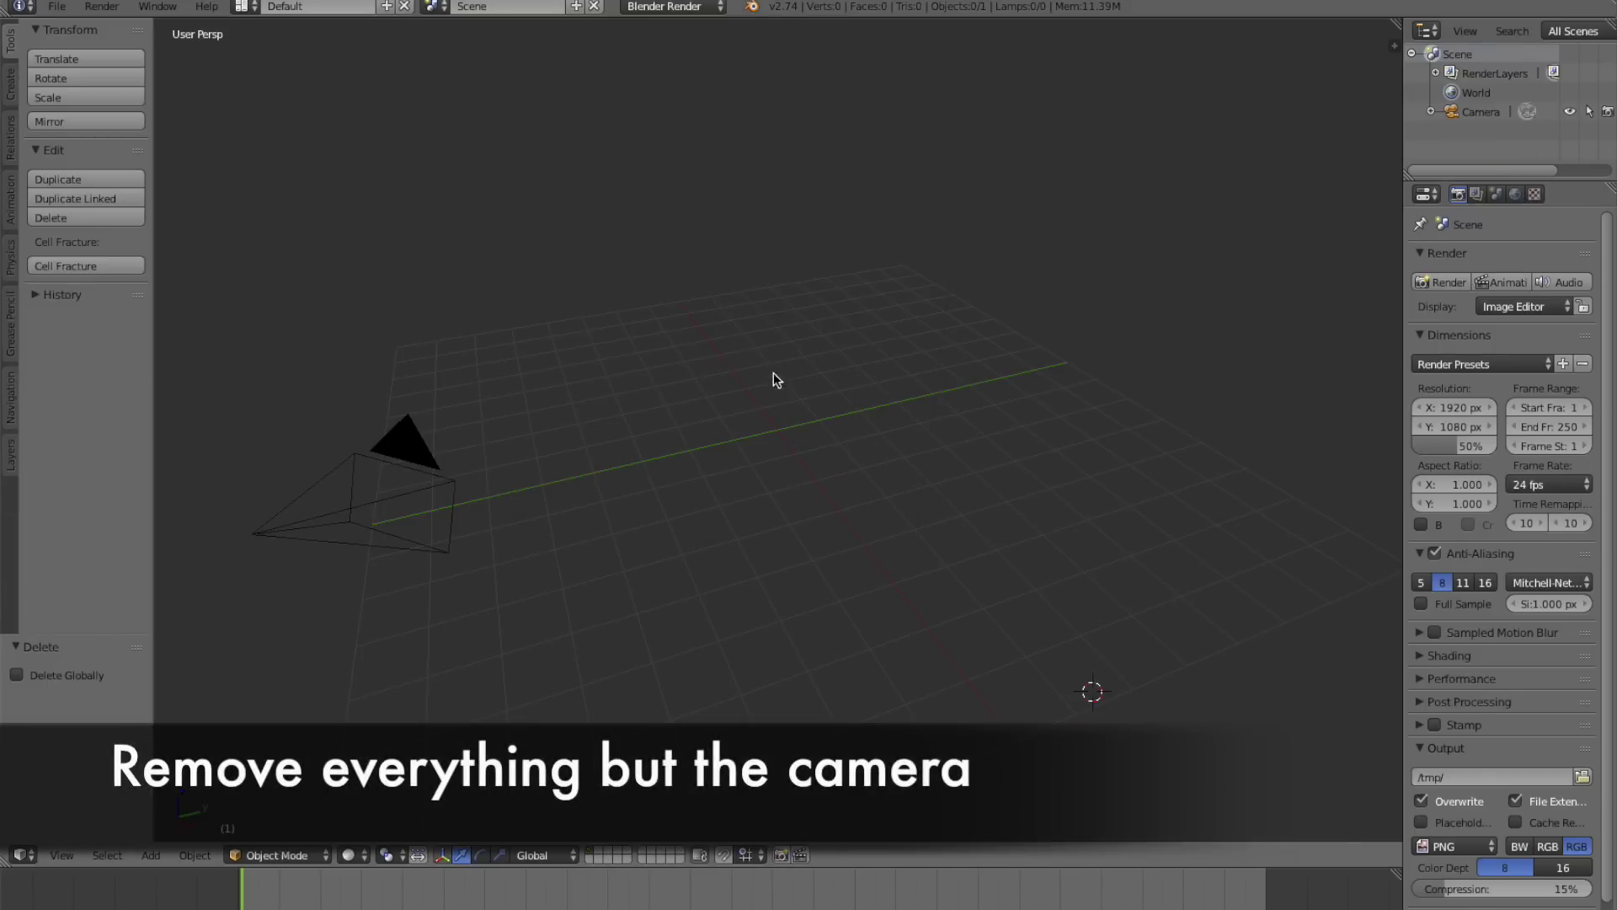
Add a plane at the world origin, raise it, and scale it to 1.95.
key("shift+a")
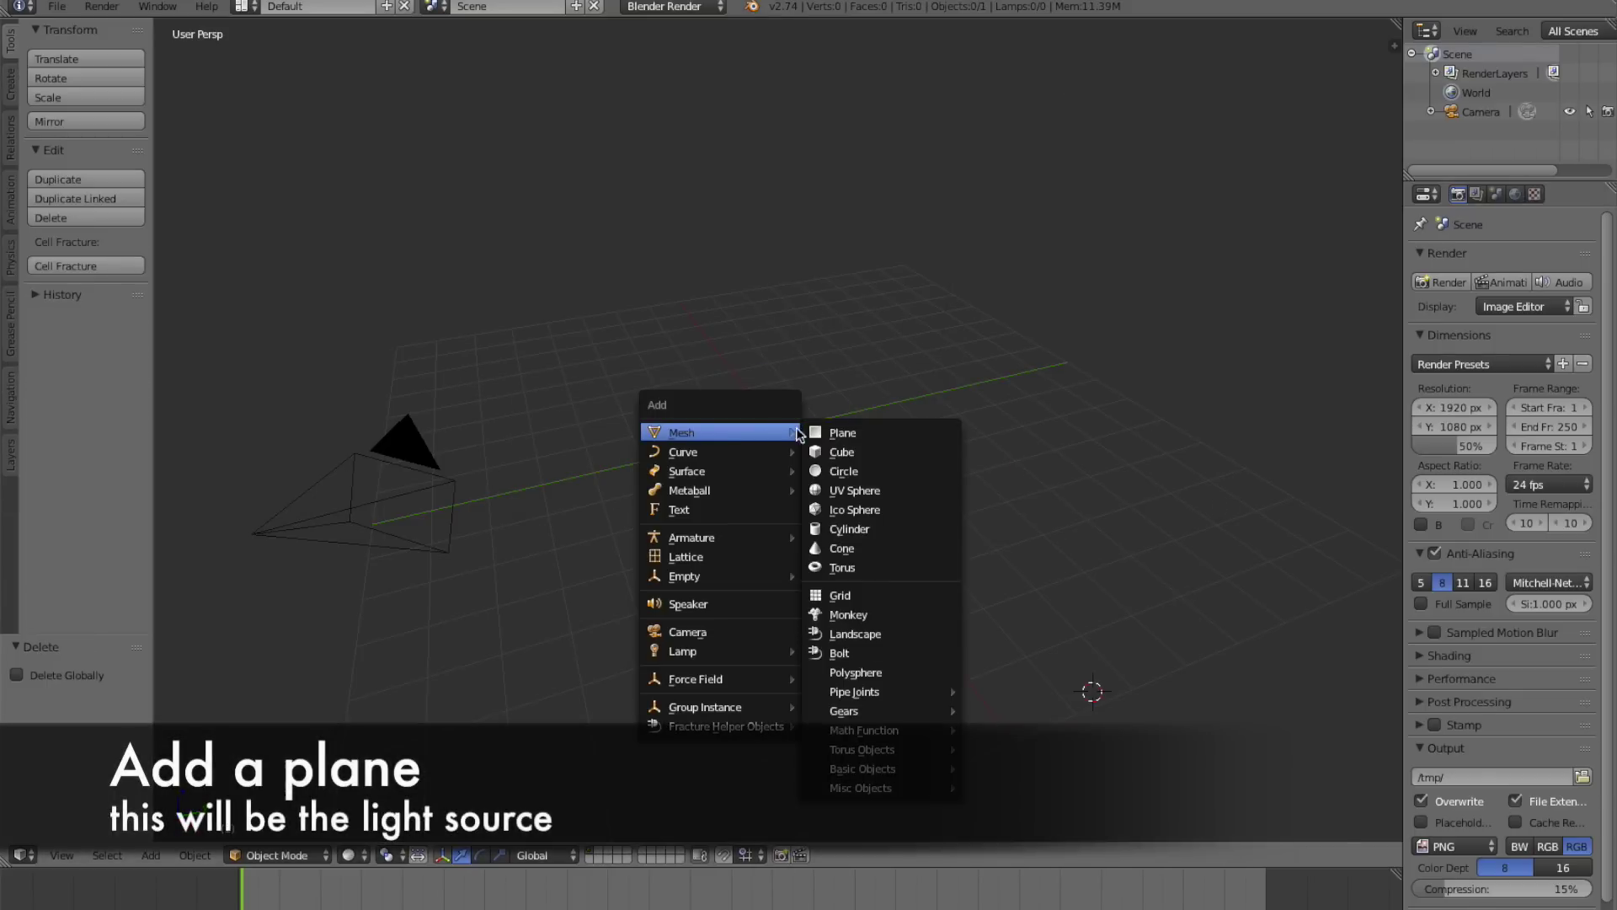
left_click(838, 433)
key("alt+g")
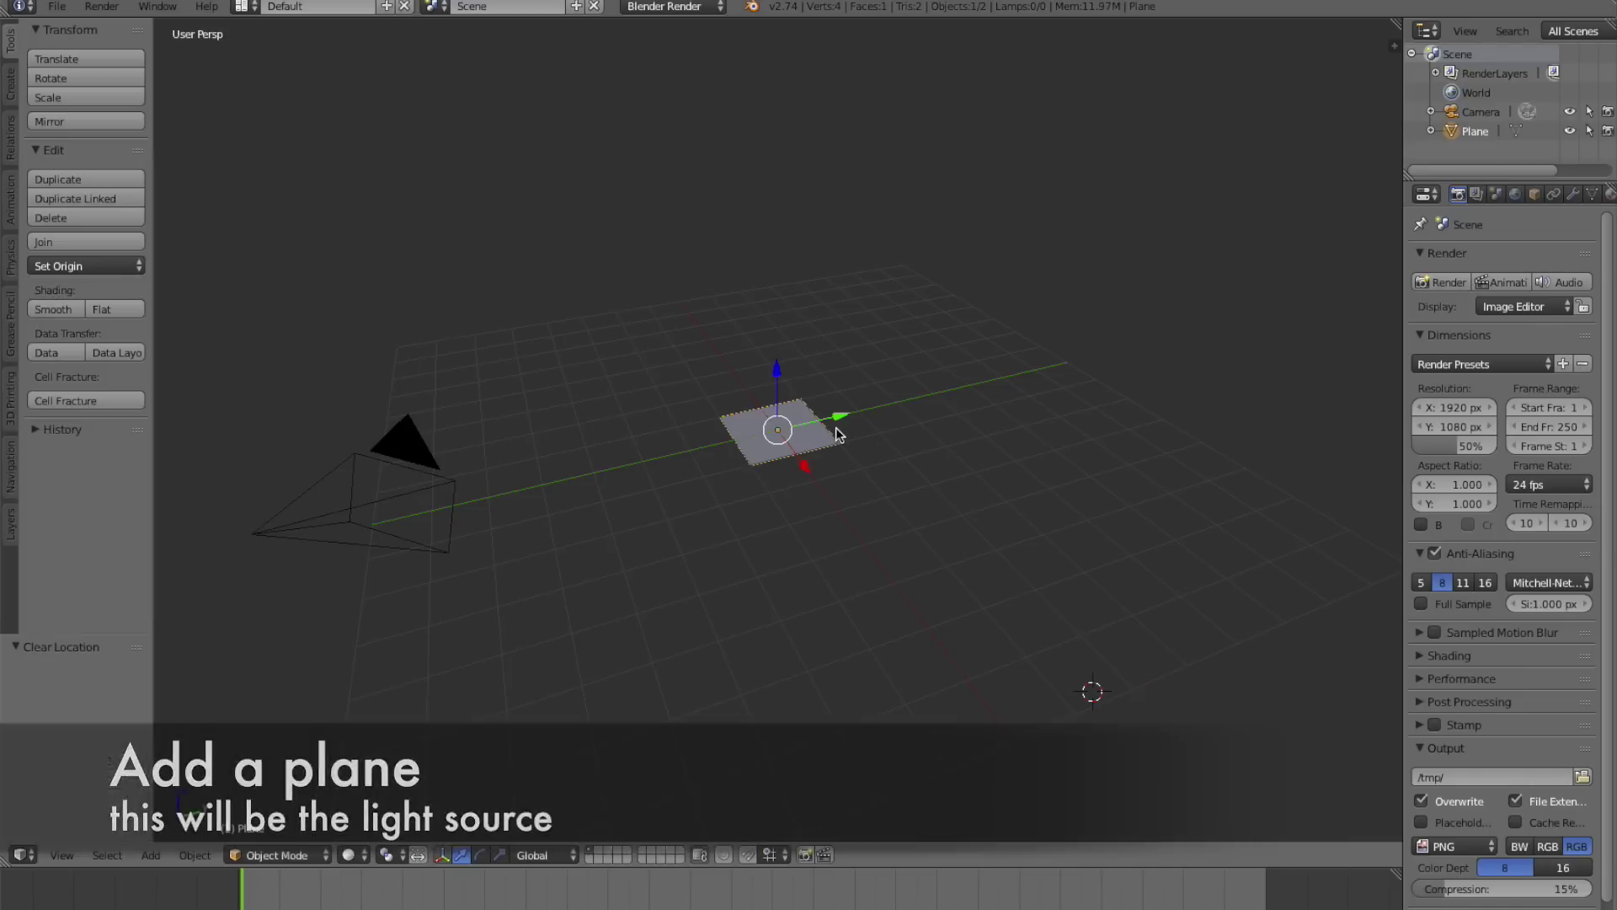
key("g")
key("z")
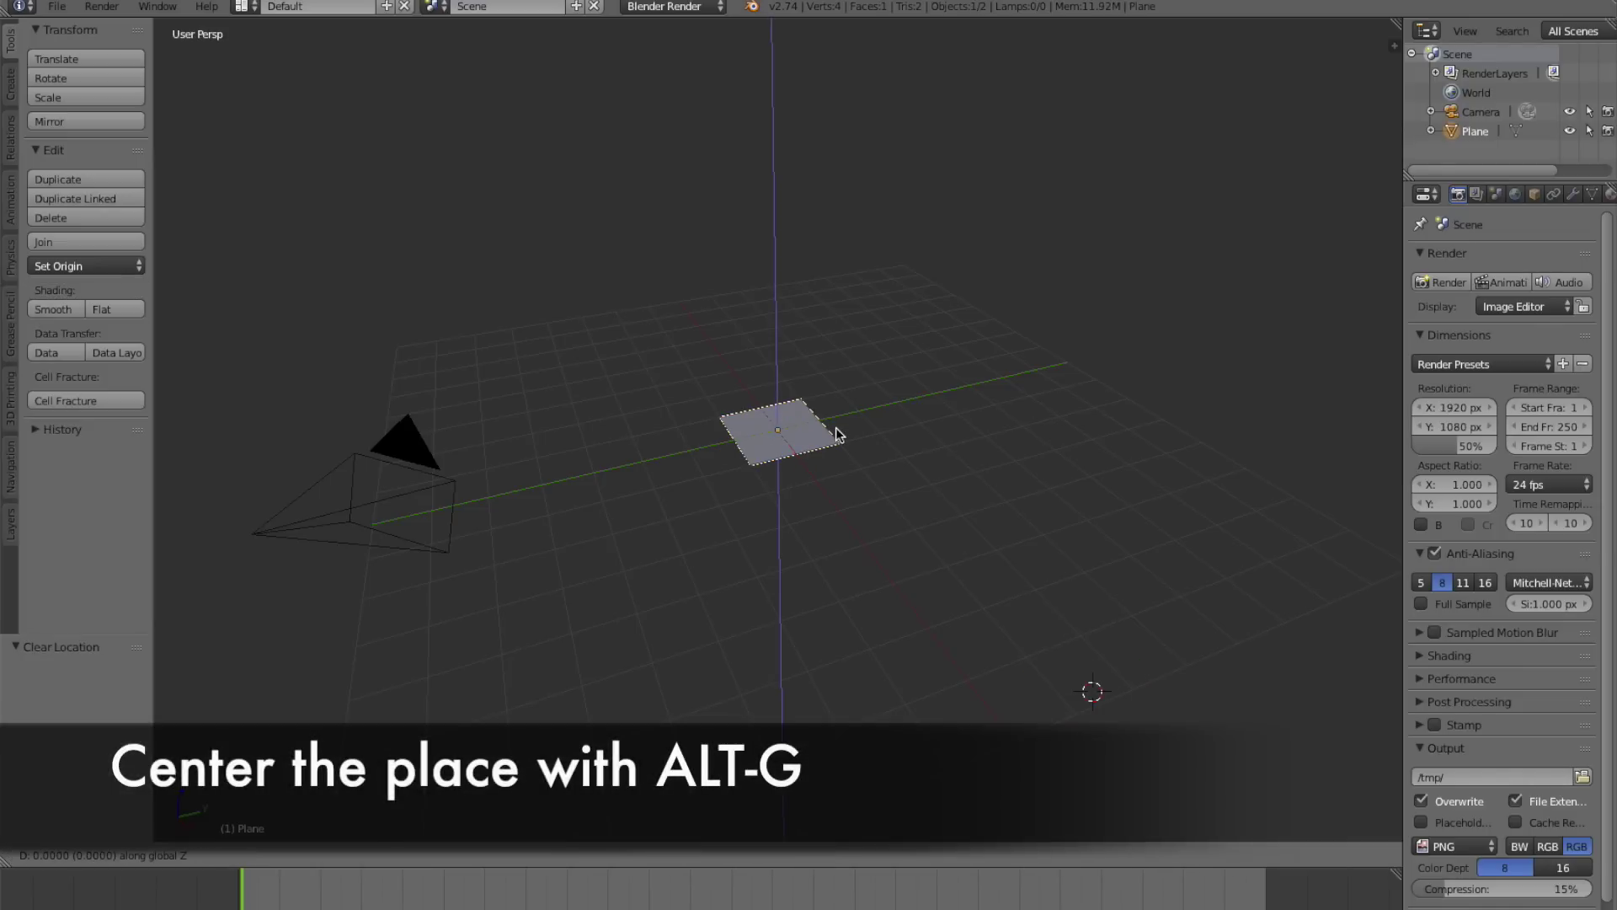
left_click(844, 209)
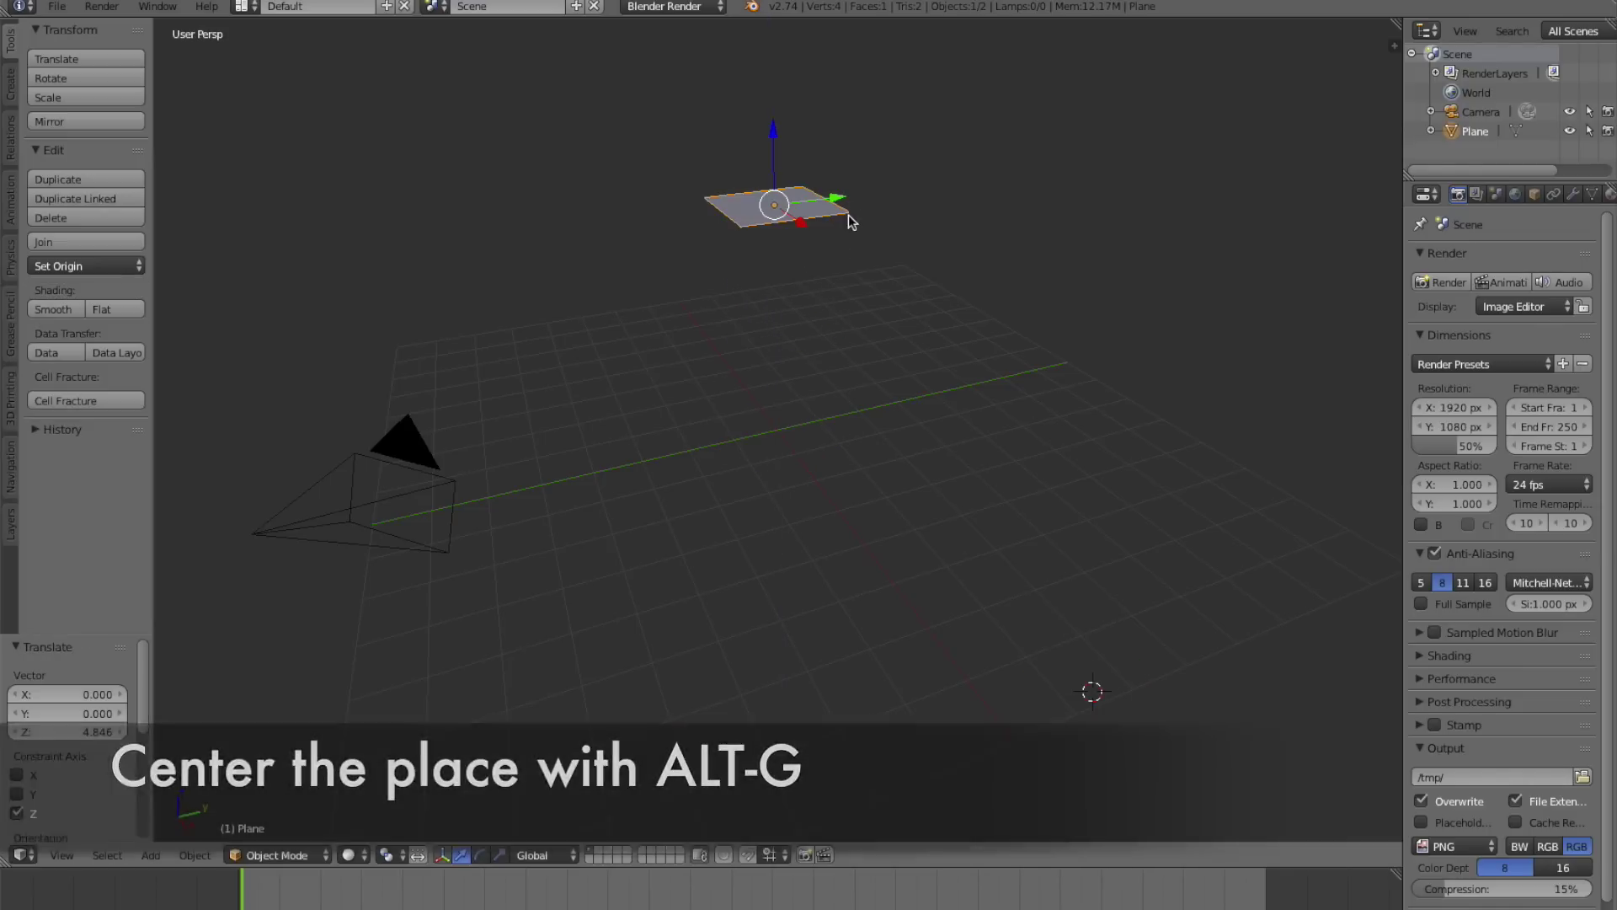
key("s")
left_click(923, 219)
Move the plane to Y -5.313, tilt it about 40.7° on X, and raise it to Z 2.463.
key("g")
key("y")
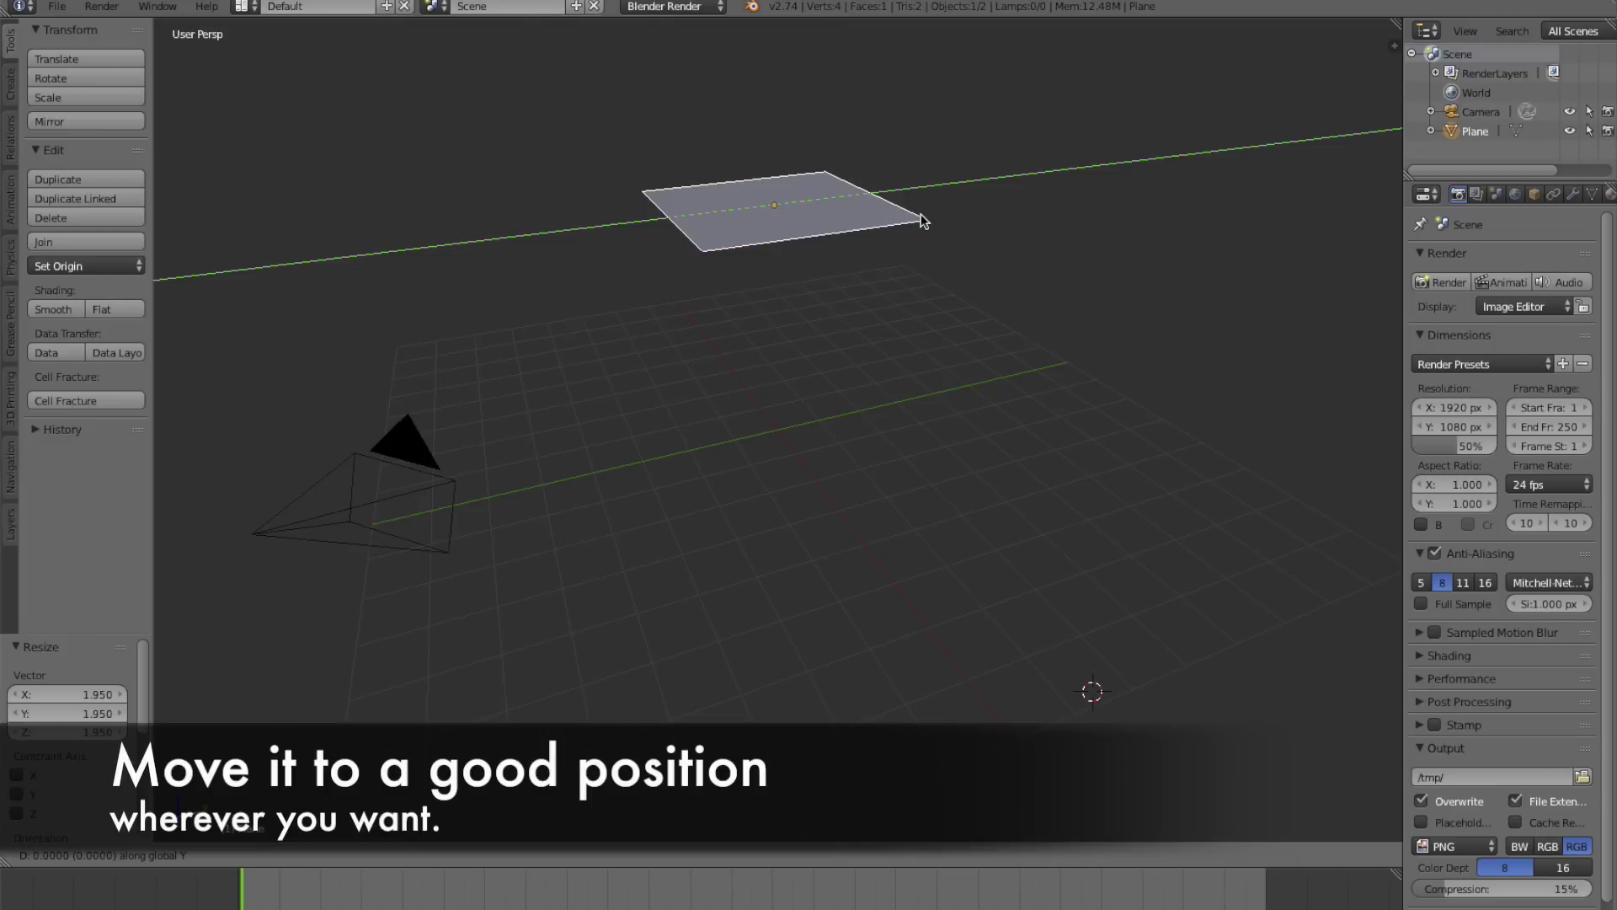
left_click(606, 227)
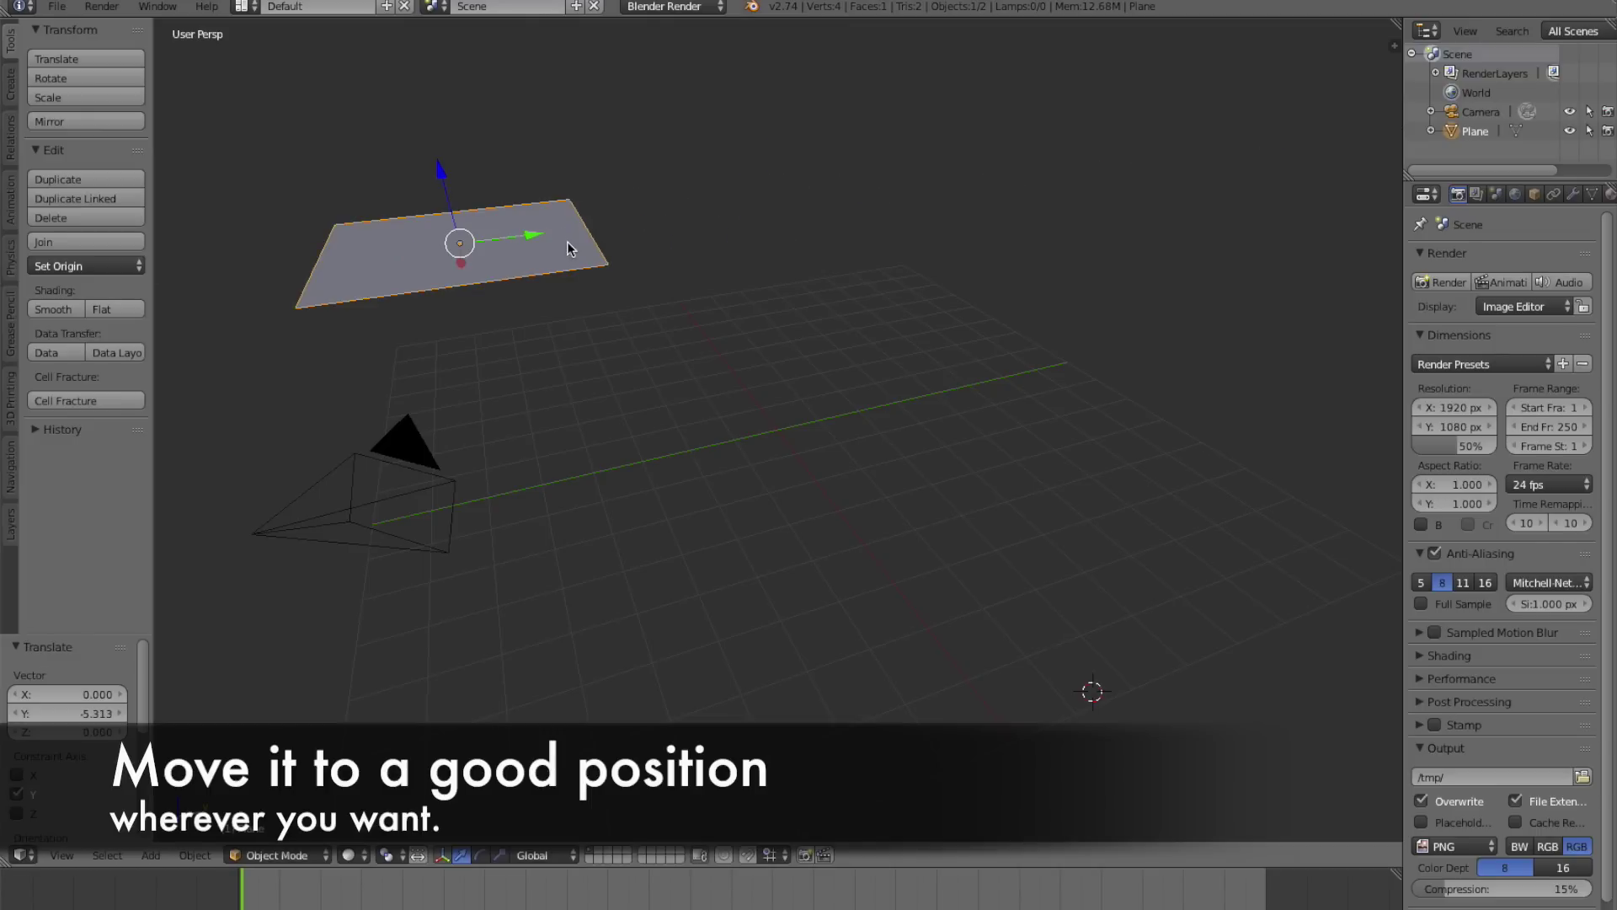
key("r")
key("x")
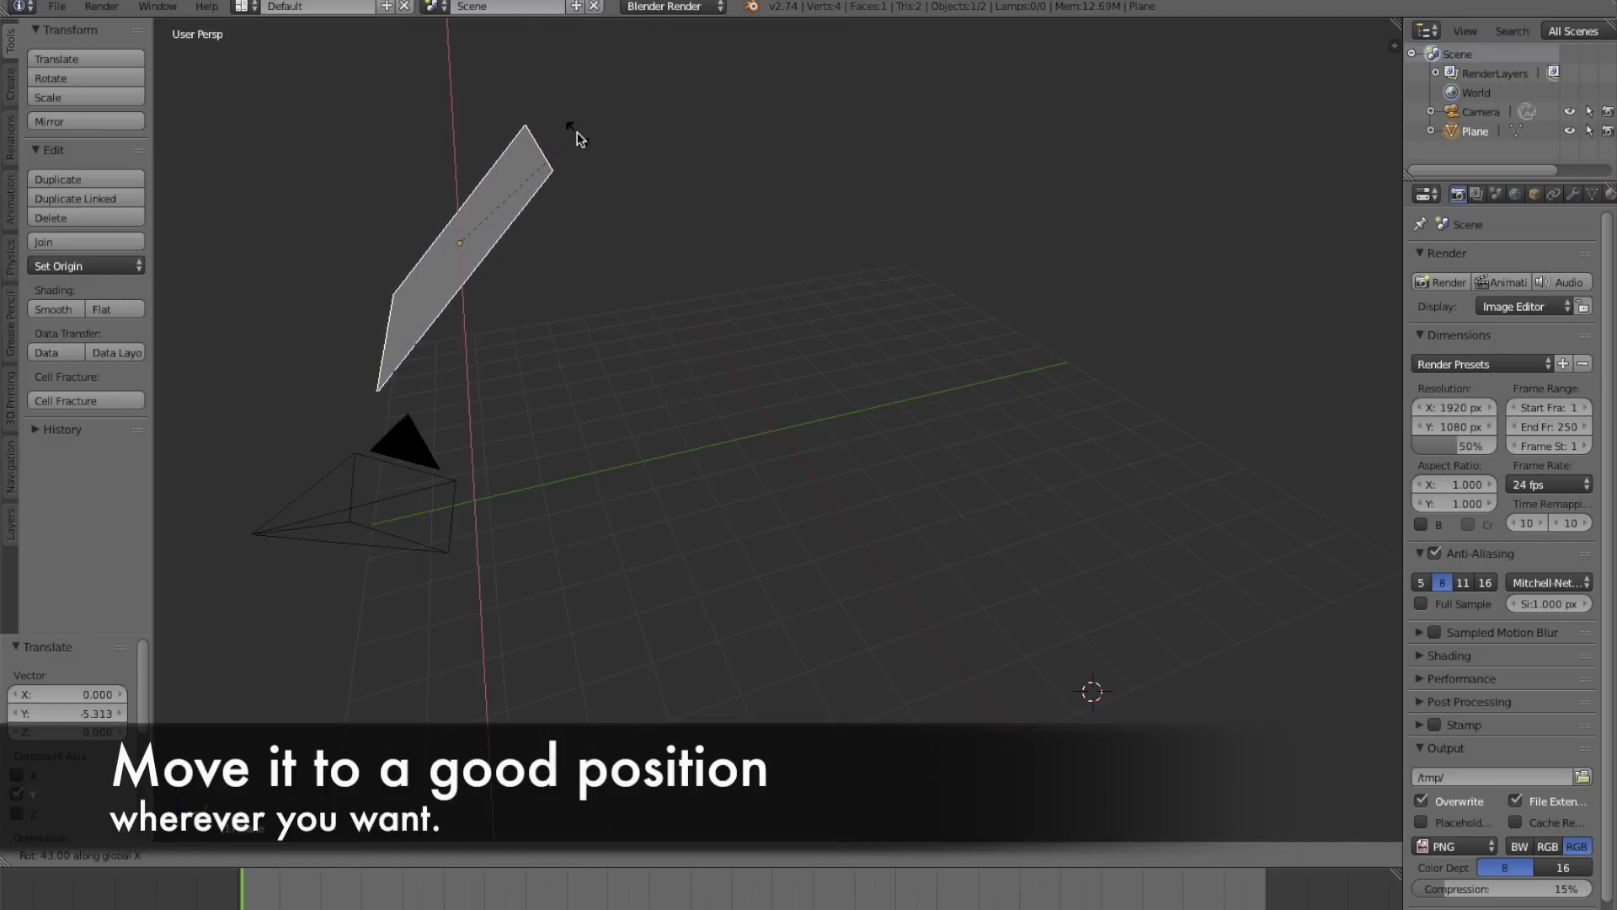
left_click(578, 141)
key("g")
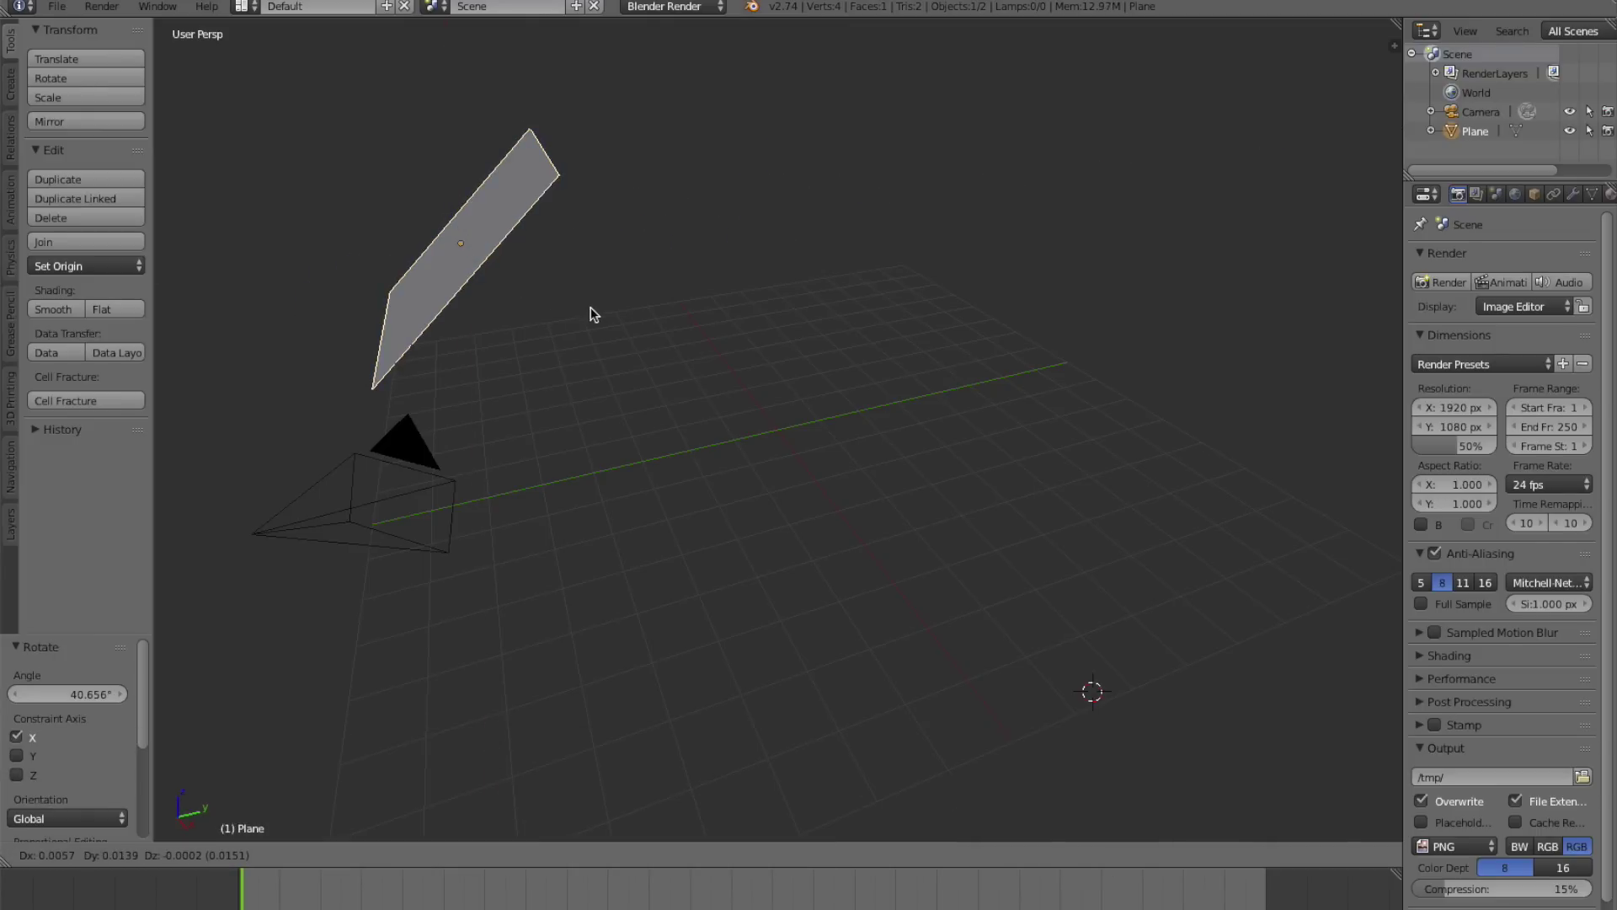
key("z")
left_click(607, 136)
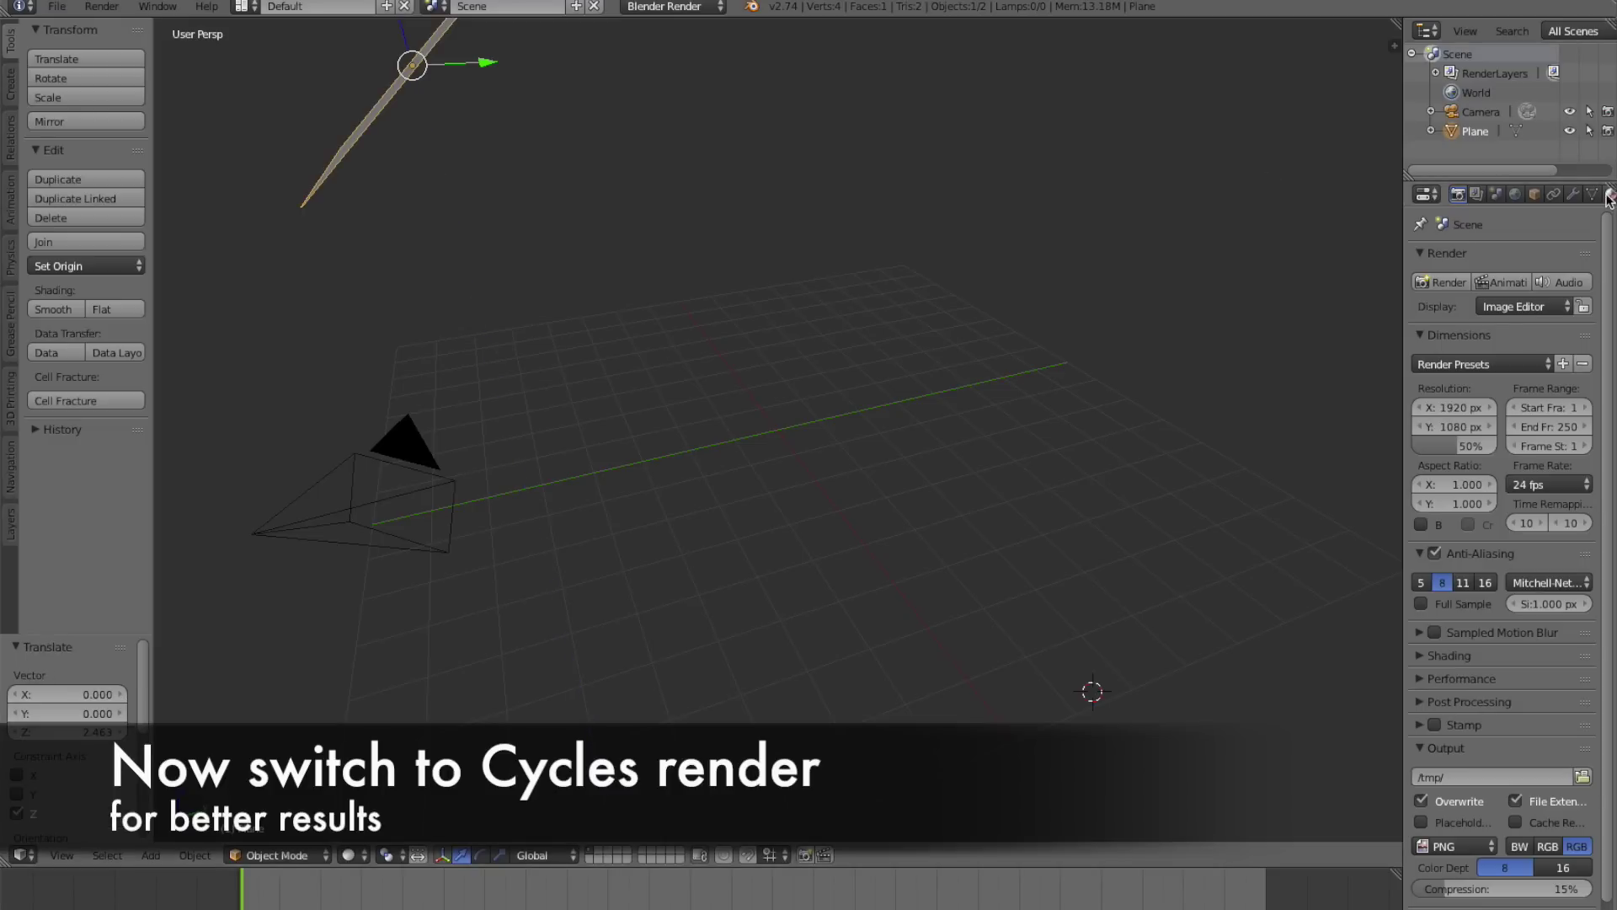
Use Cycles Render and give the plane a new material with an Emission surface of strength 20.
left_click(1608, 198)
left_click(697, 8)
left_click(684, 69)
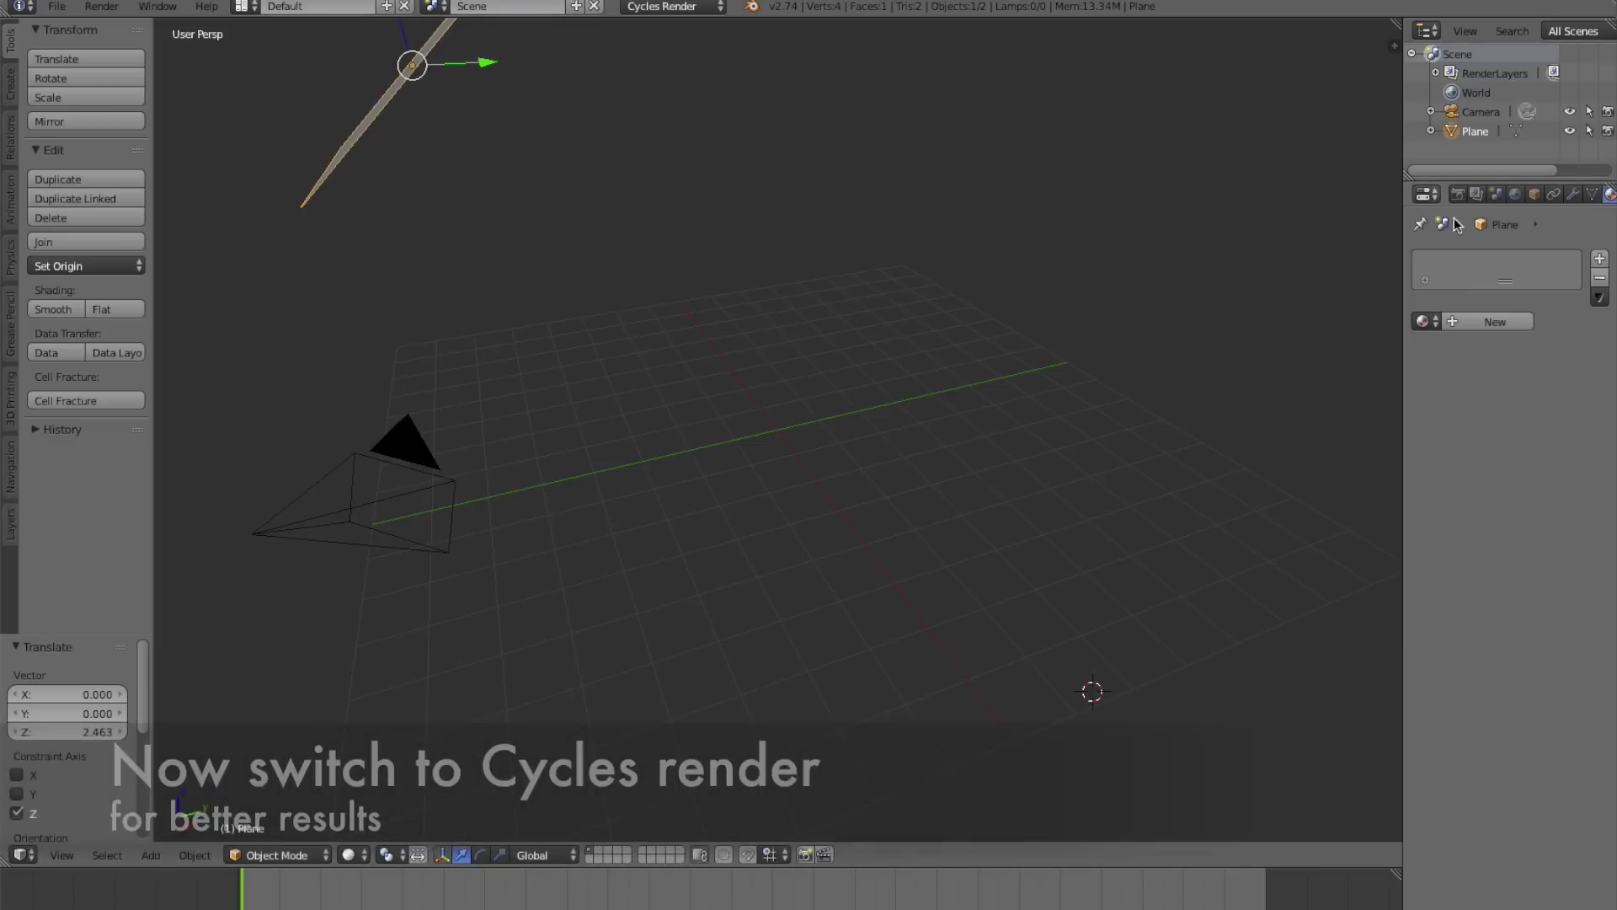
left_click(1520, 323)
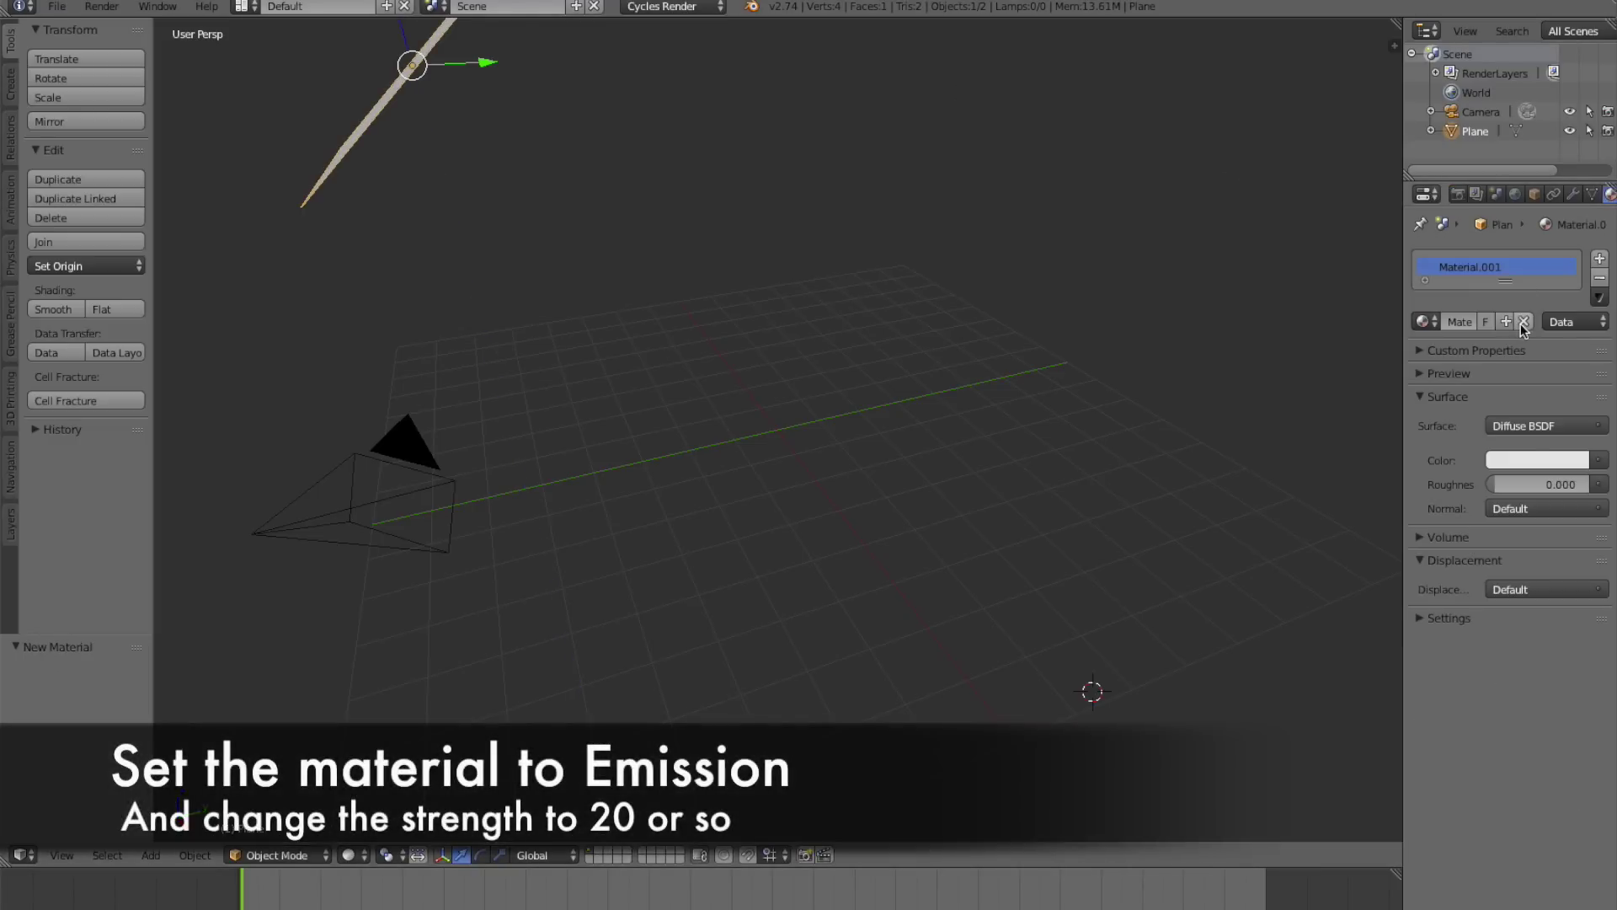
left_click(1549, 428)
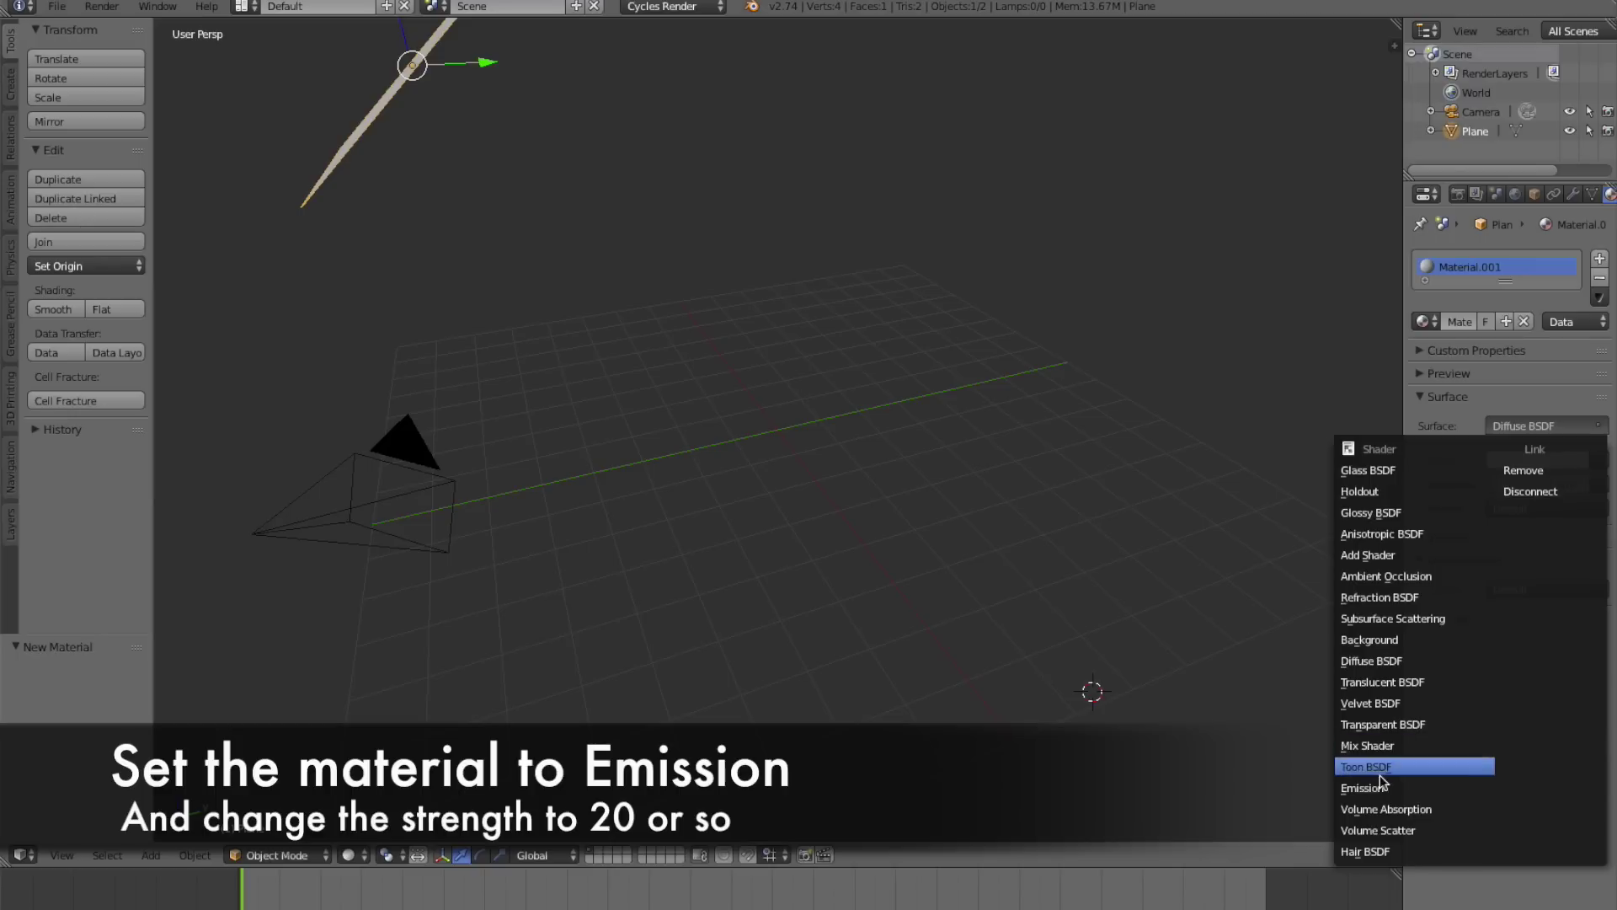
left_click(1363, 787)
left_click(1561, 482)
type("20")
key("Return")
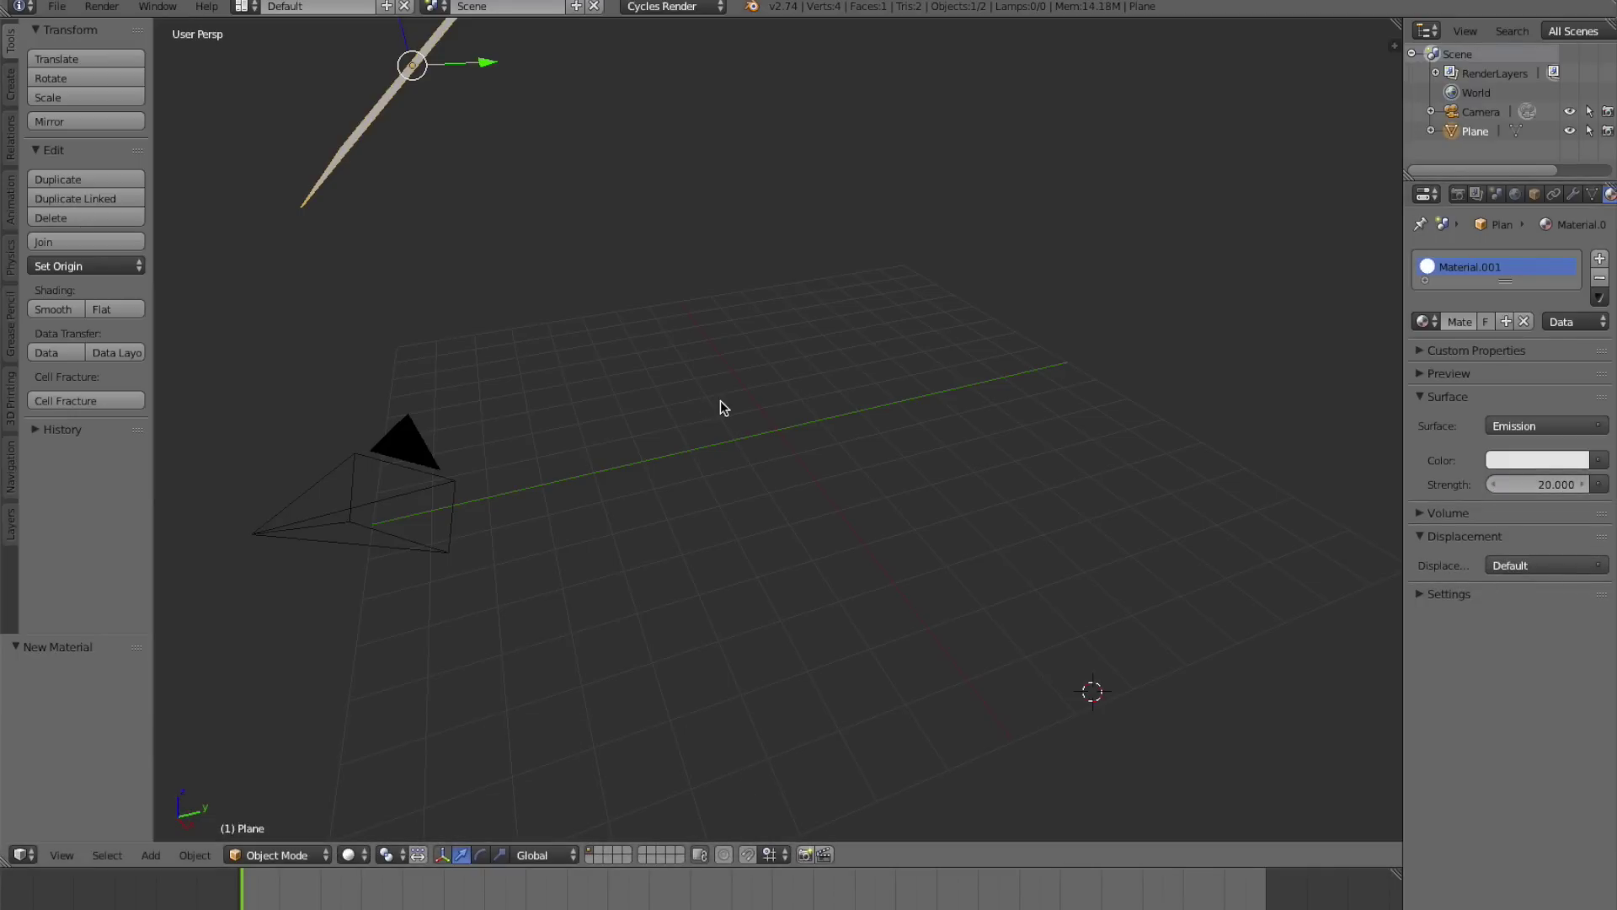
right_click(467, 524)
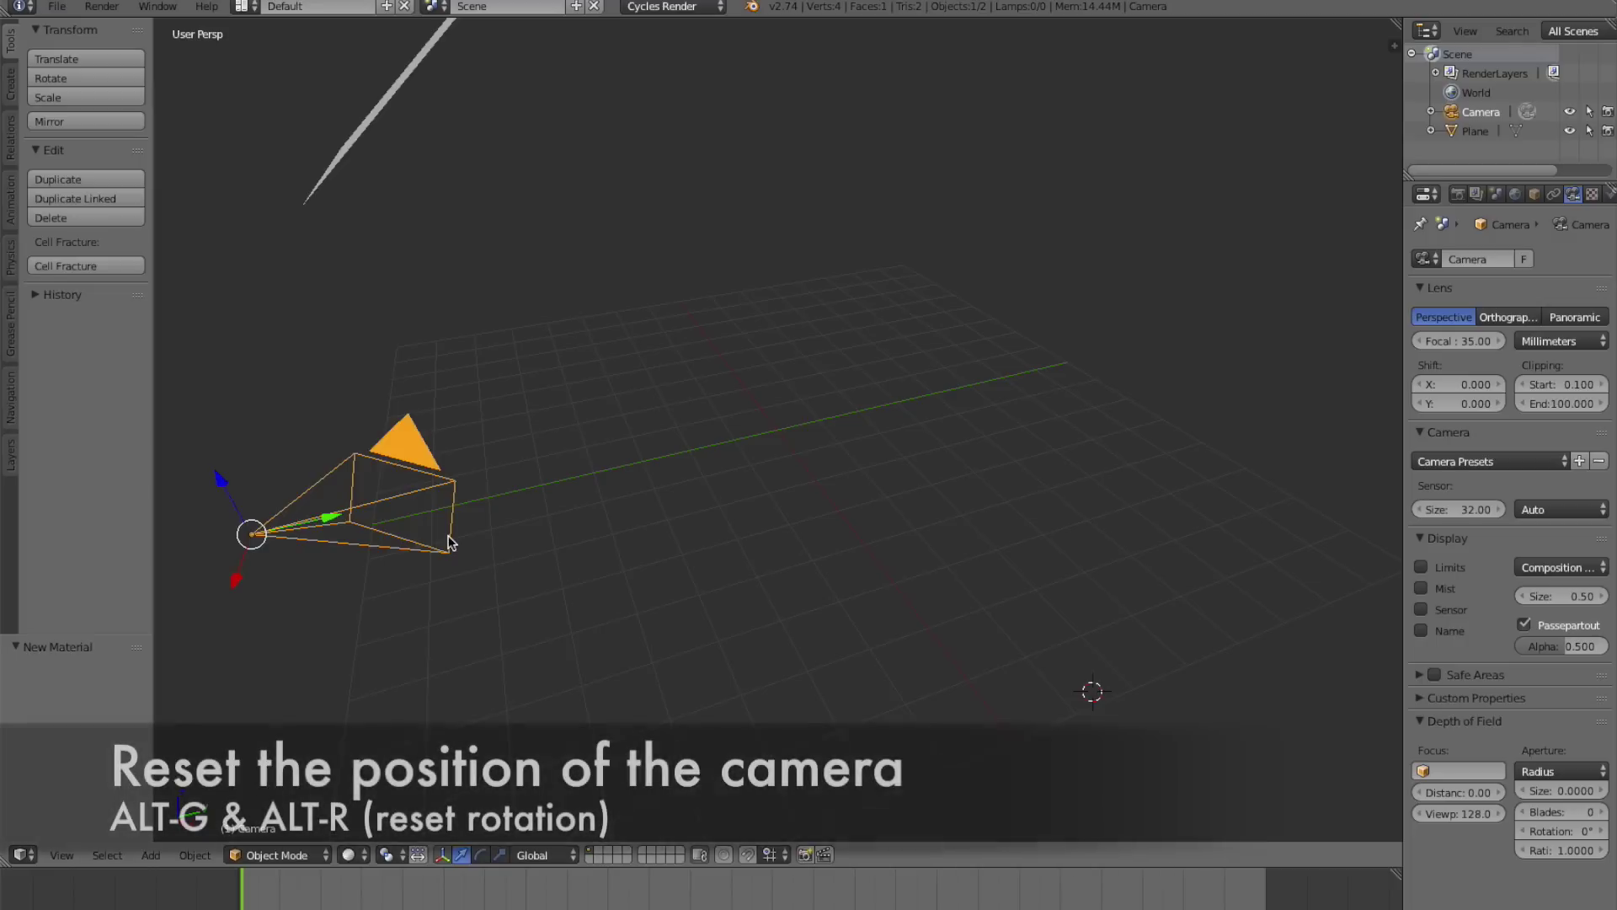
Clear the camera's location and rotation, then rotate it 90° about X.
key("alt+g")
key("alt+r")
key("r")
key("x")
key("9")
key("0")
key("Return")
Move the camera back to Y -8.
key("g")
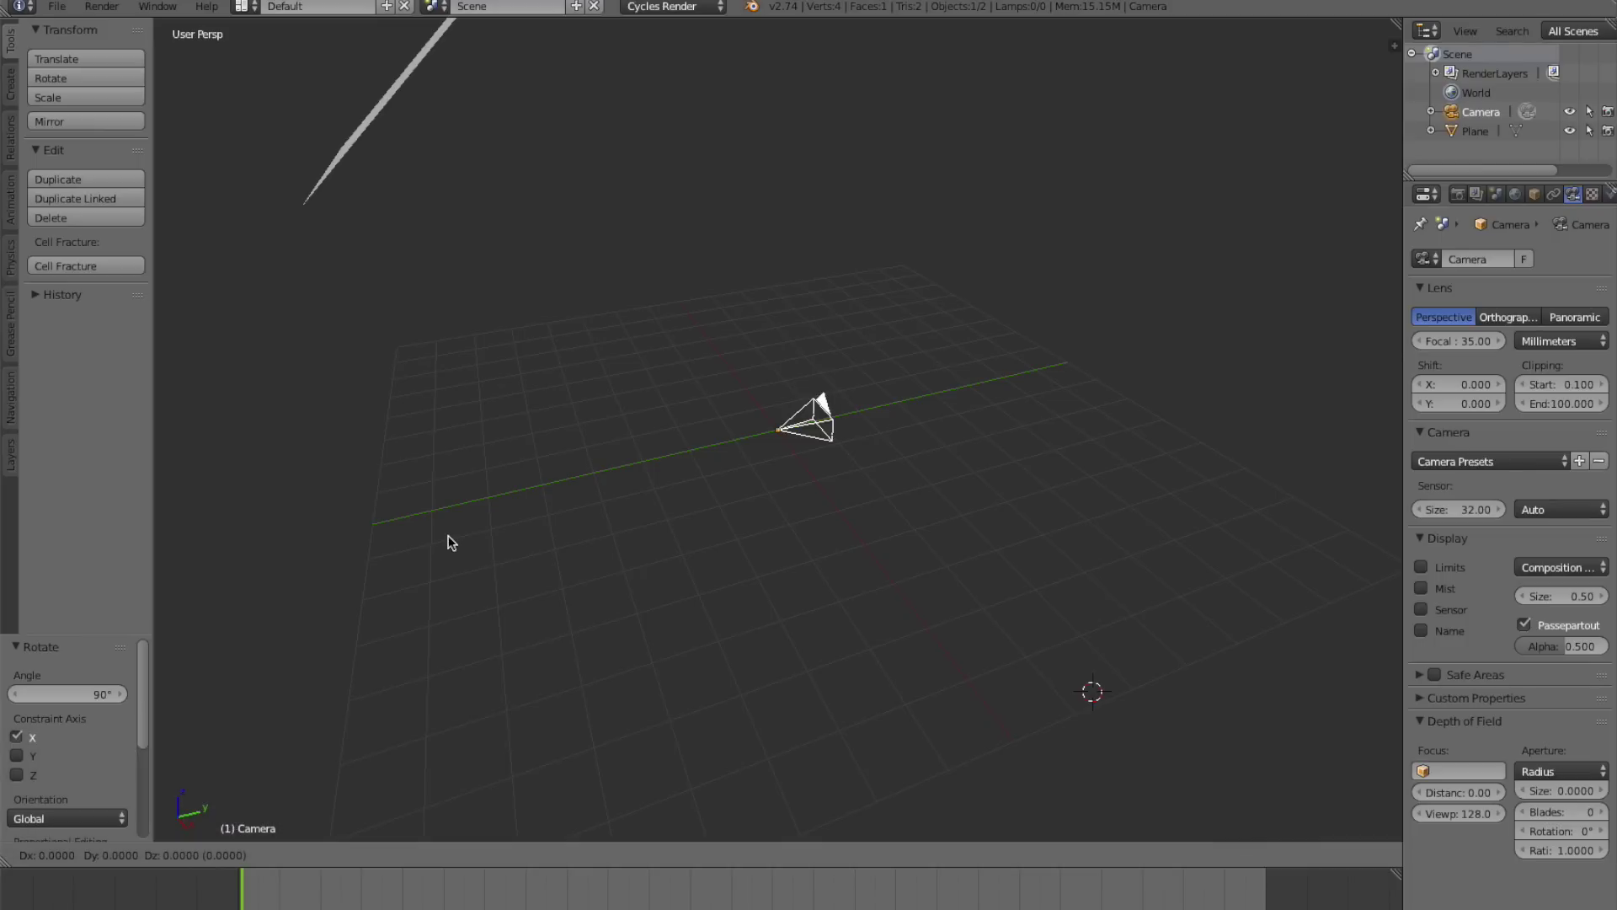
key("y")
key("minus")
key("8")
key("Return")
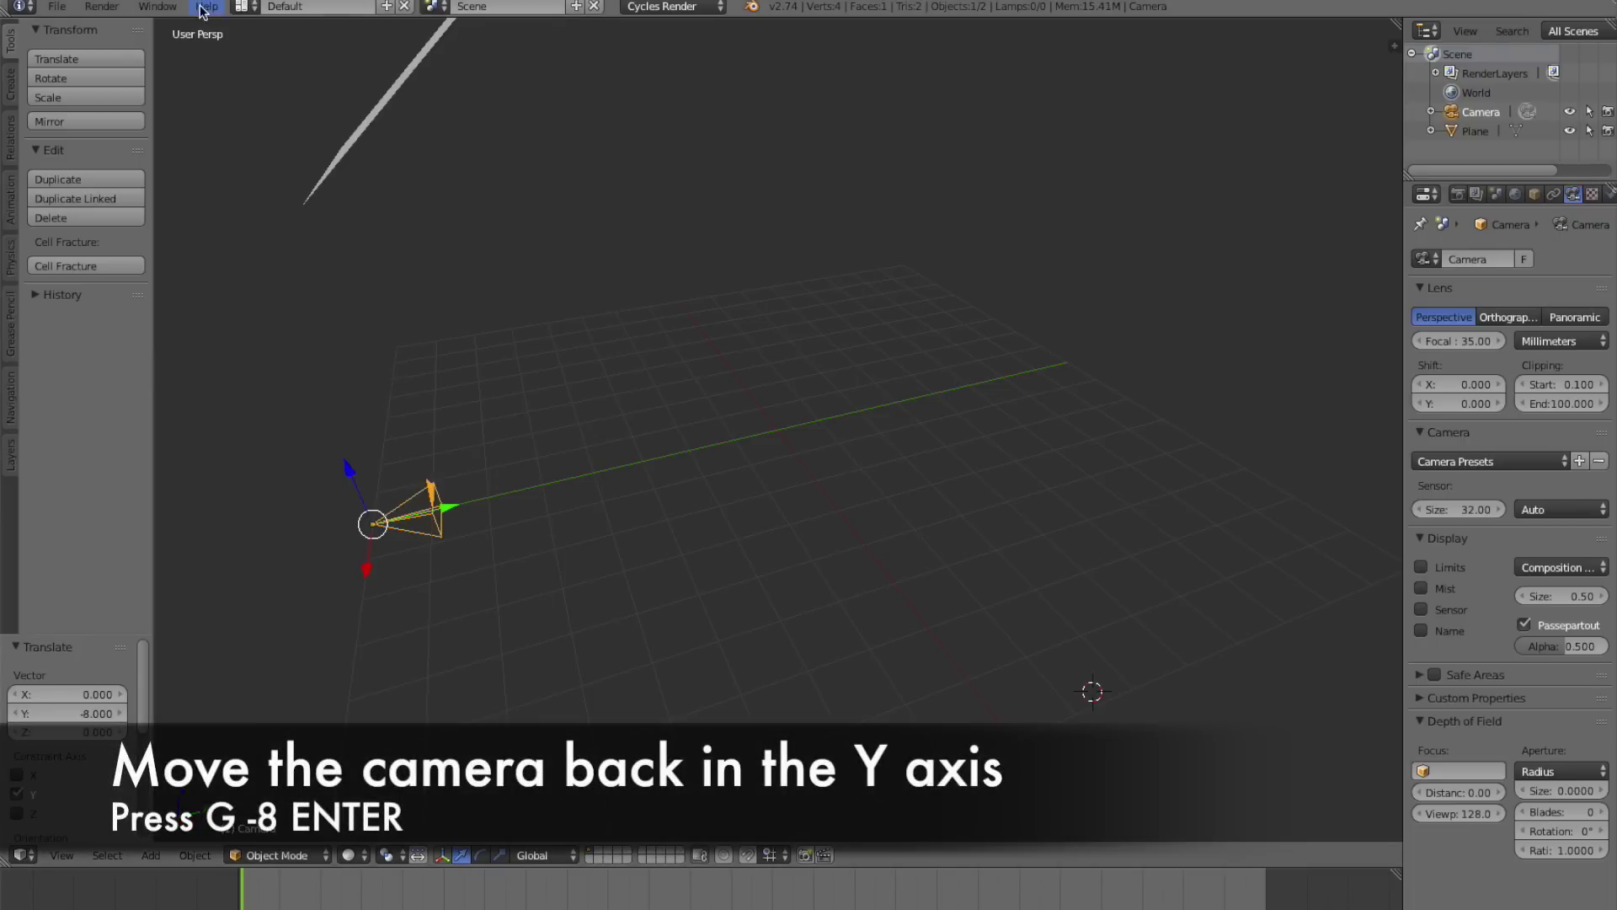
left_click(56, 6)
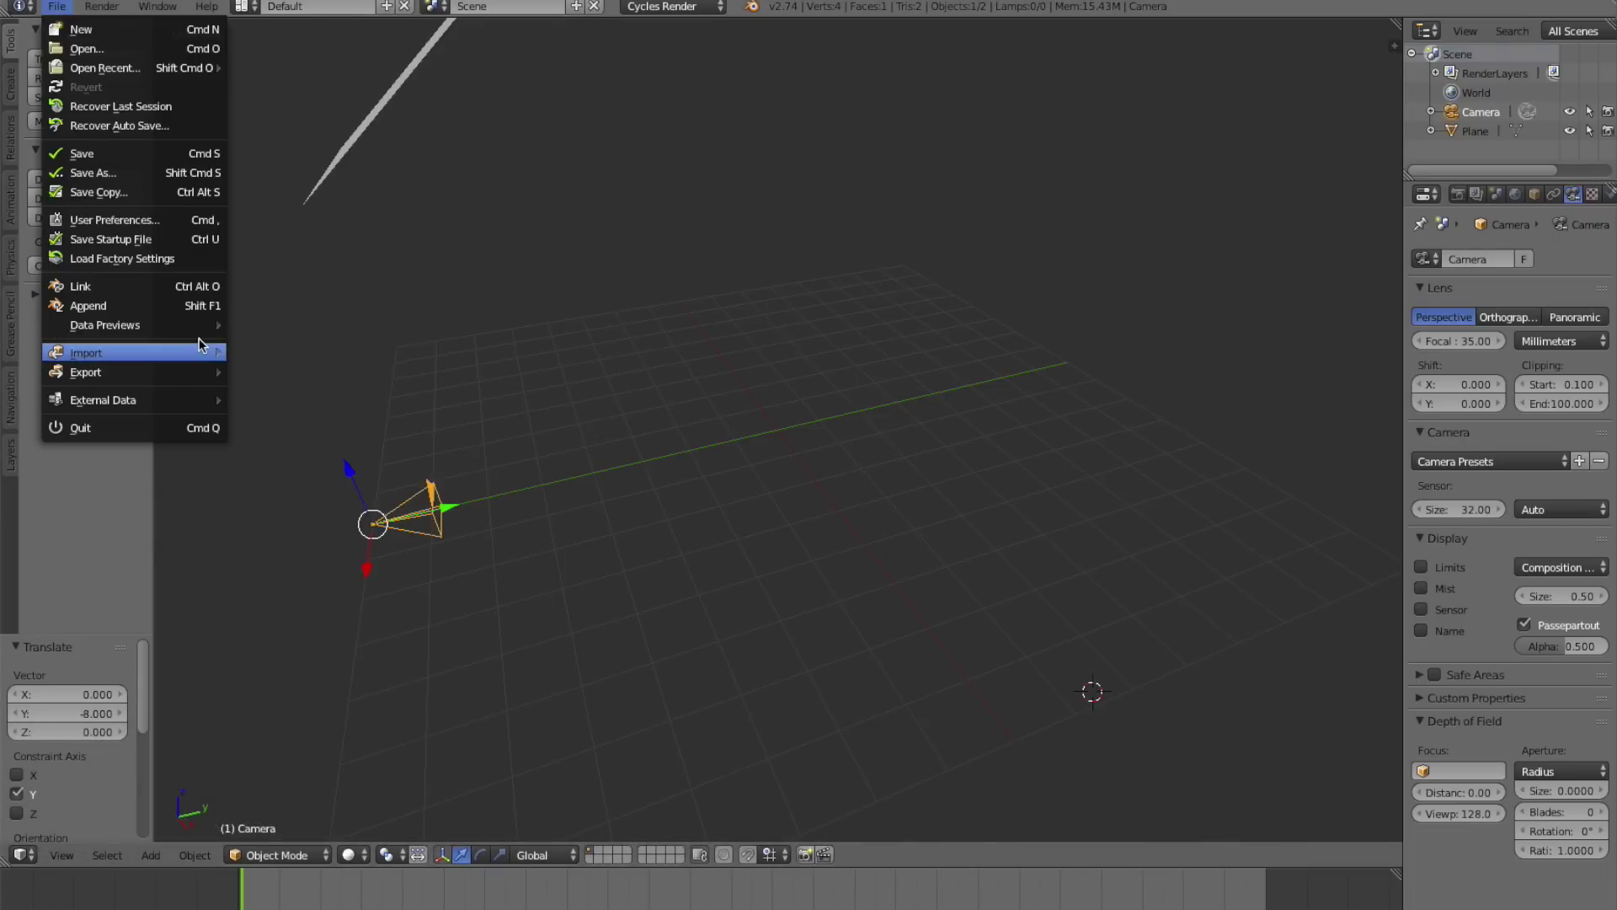
mouse_move(134, 352)
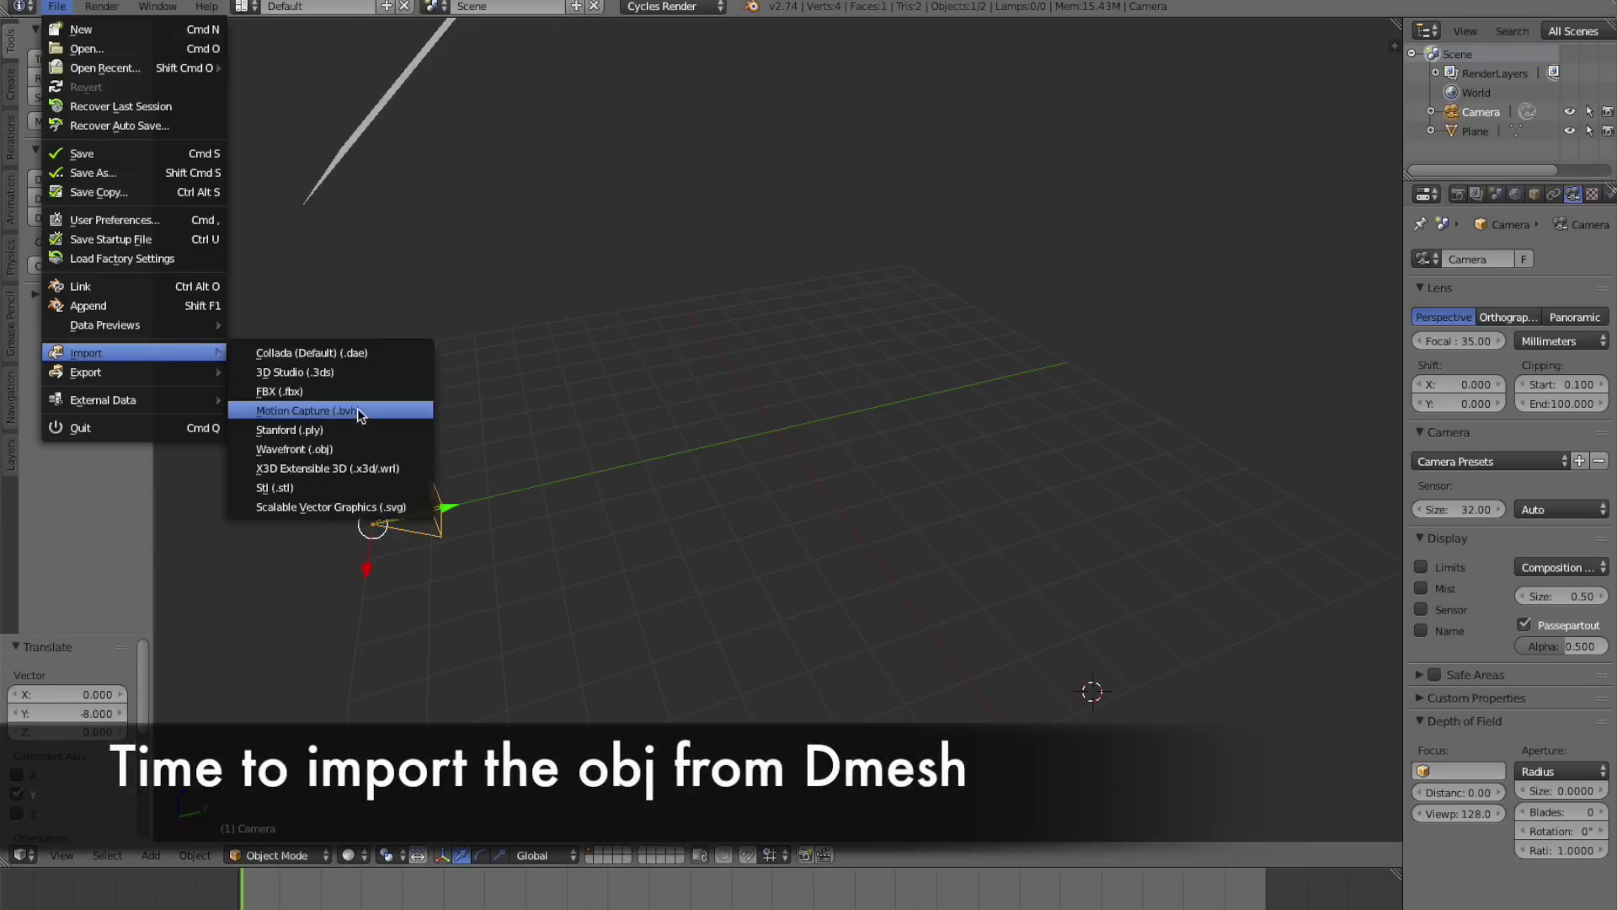
Import mmtn.obj as a Wavefront OBJ and scale it to 0.006.
left_click(362, 449)
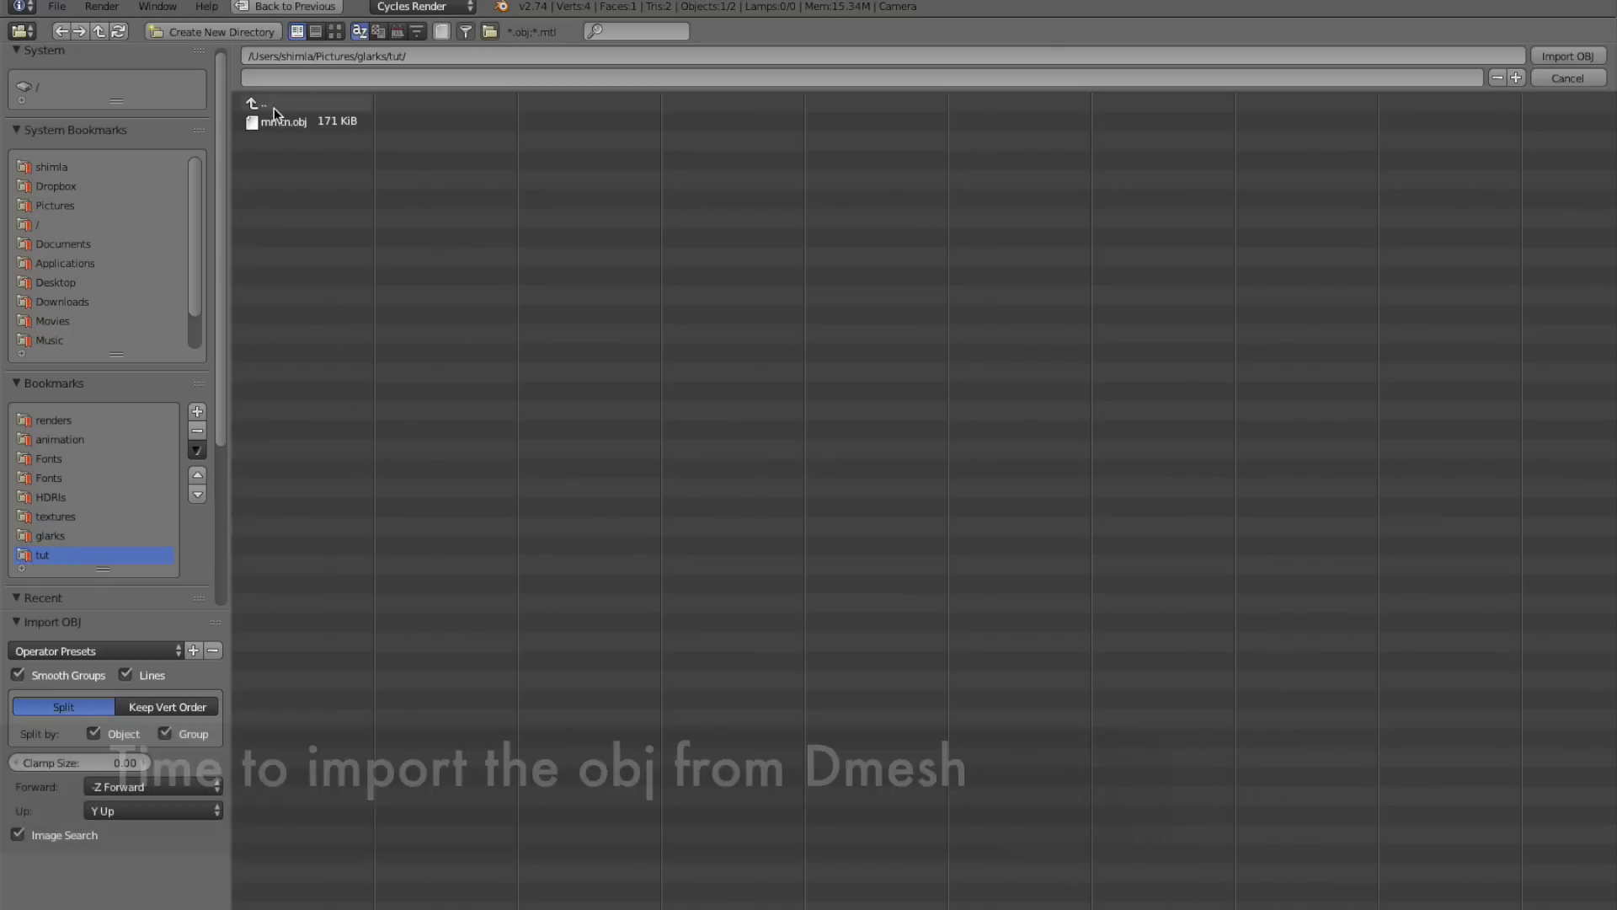
left_click(283, 122)
key("Return")
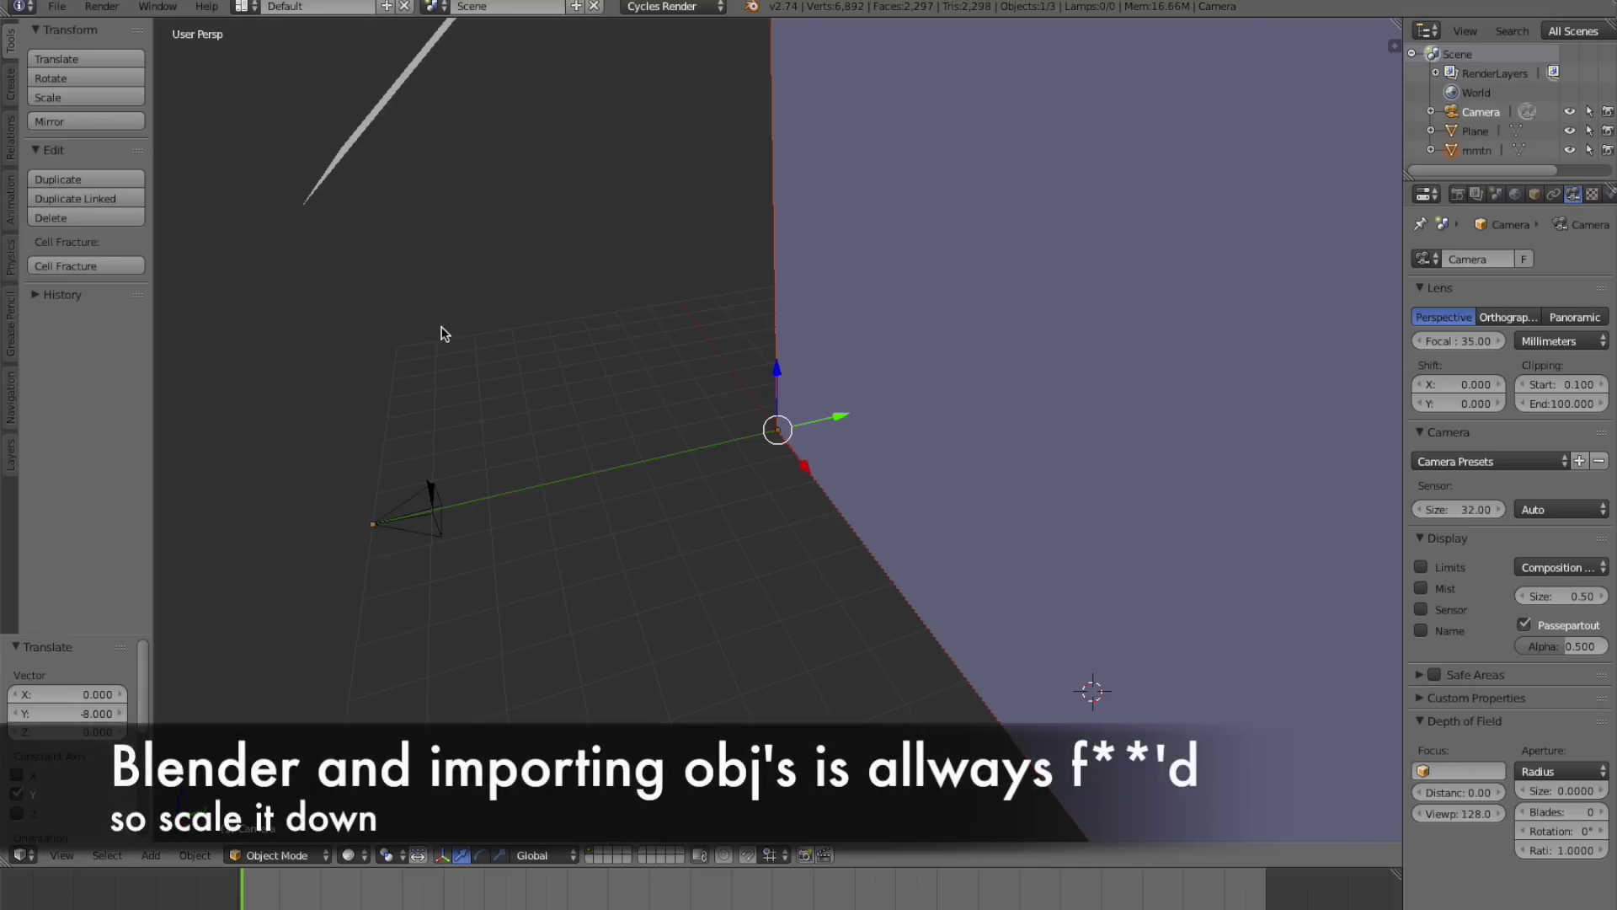
key("s")
key("0")
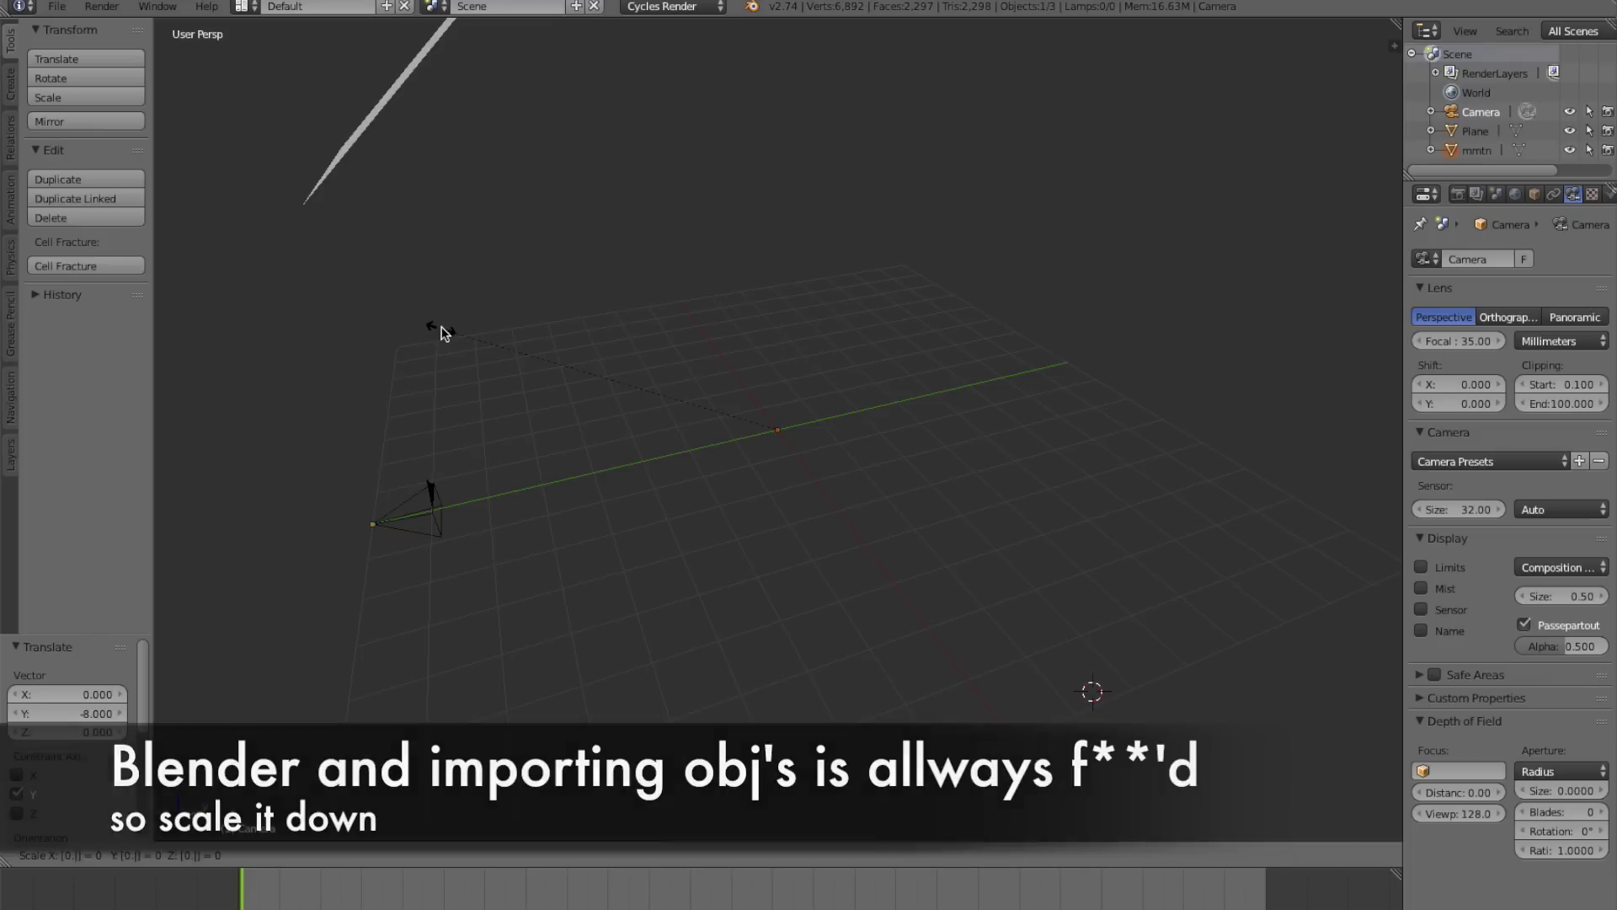
type(".006")
key("Return")
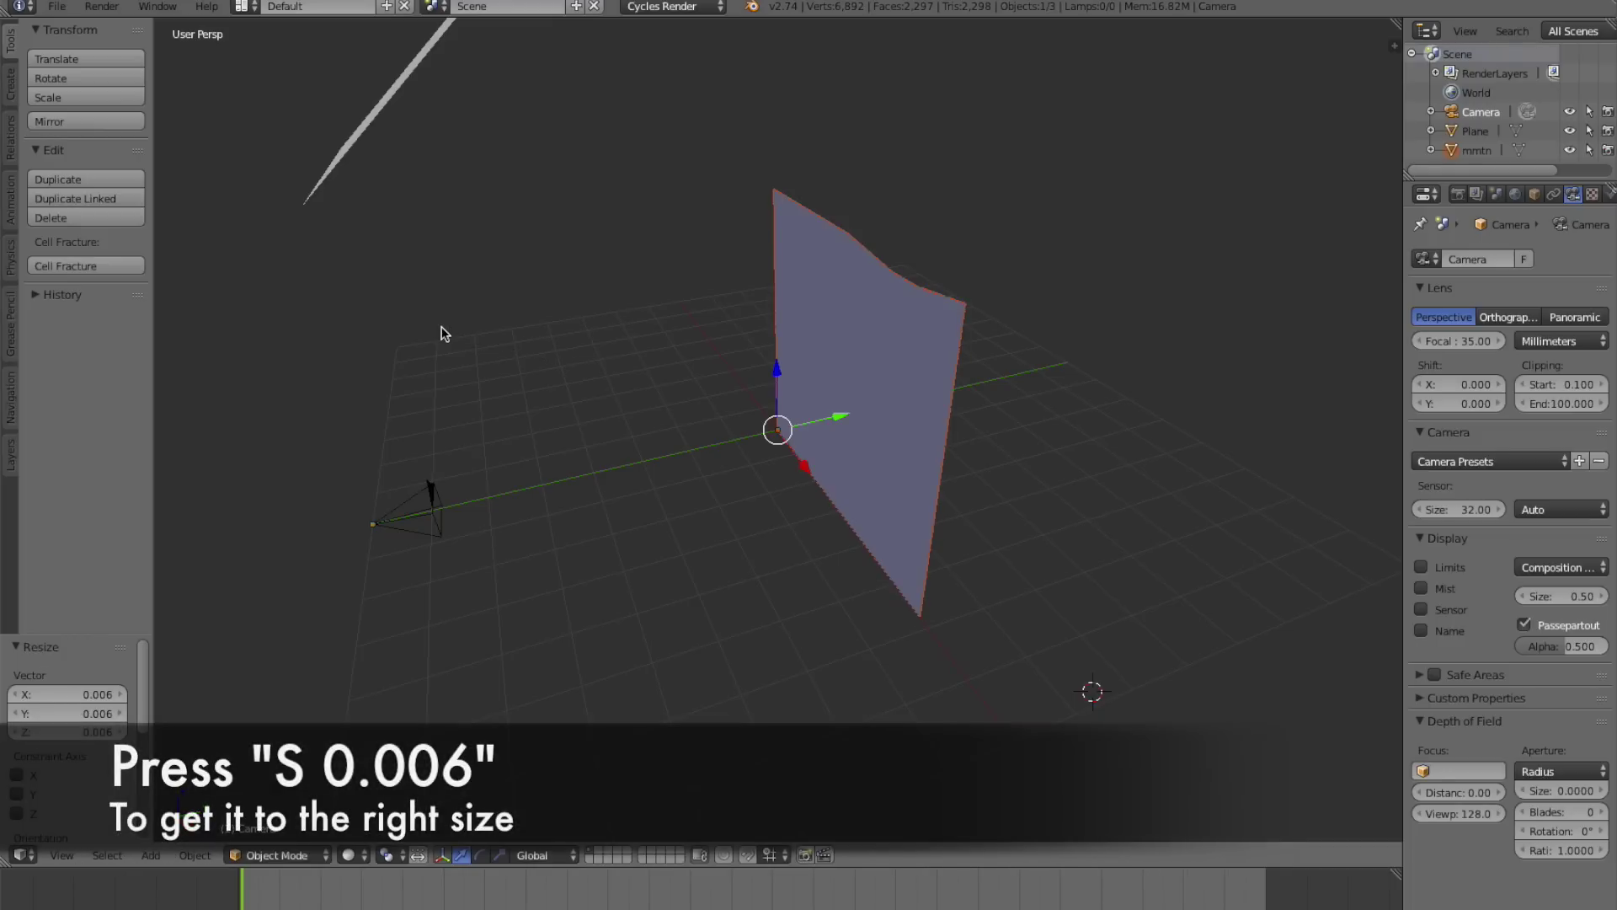
Set the mesh origin to its center of mass, center it at the world origin, and view through the camera.
key("shift+ctrl+alt+c")
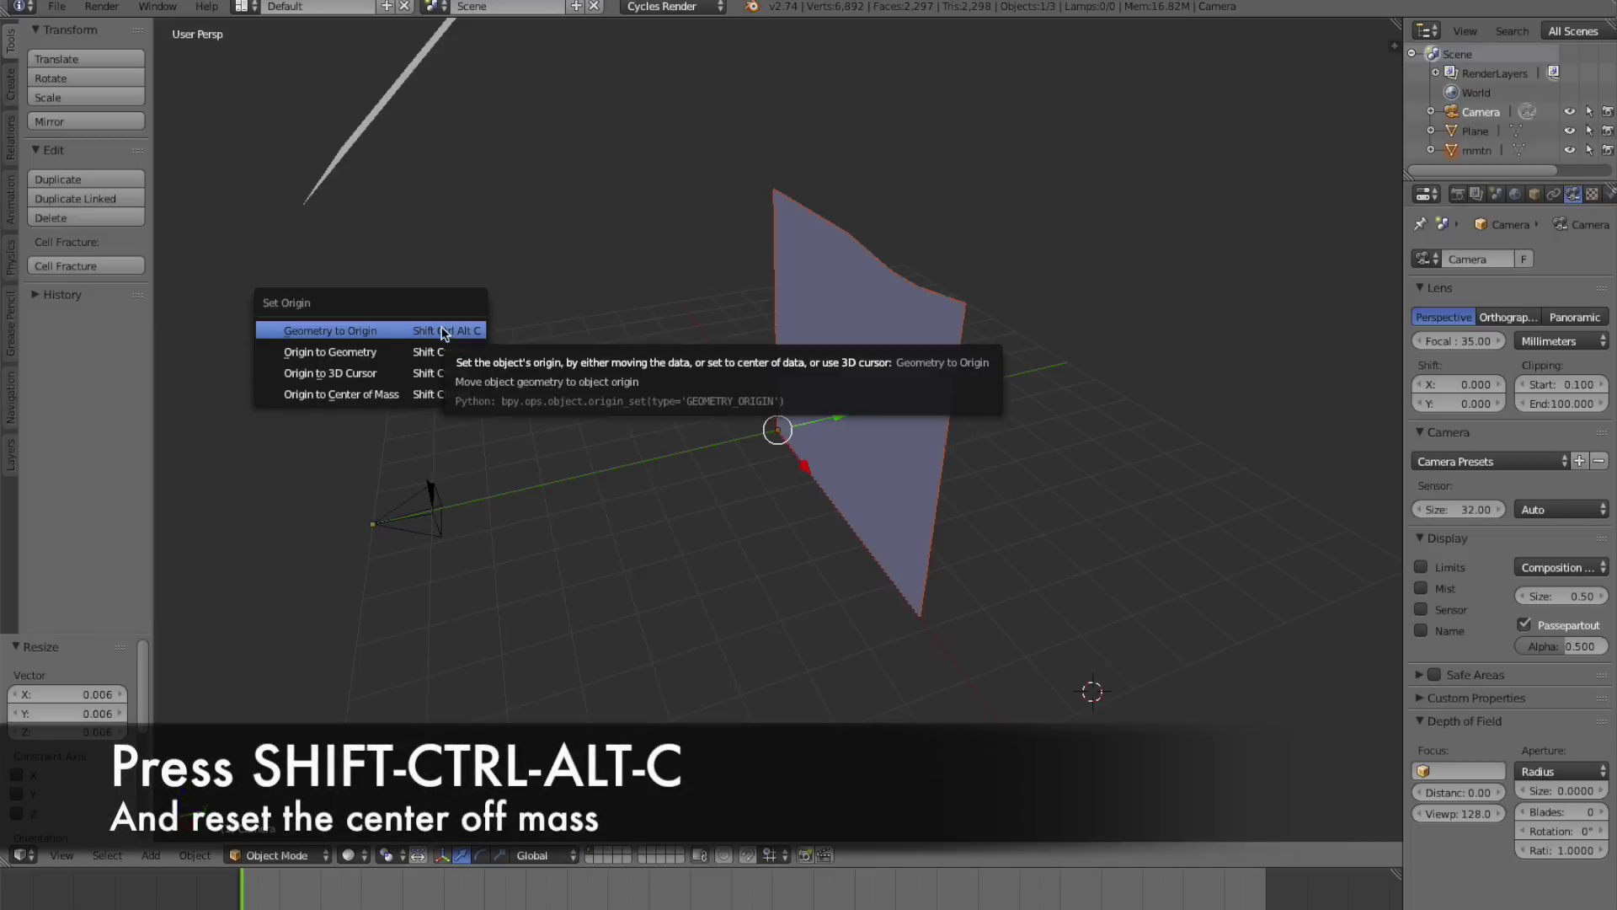
left_click(406, 401)
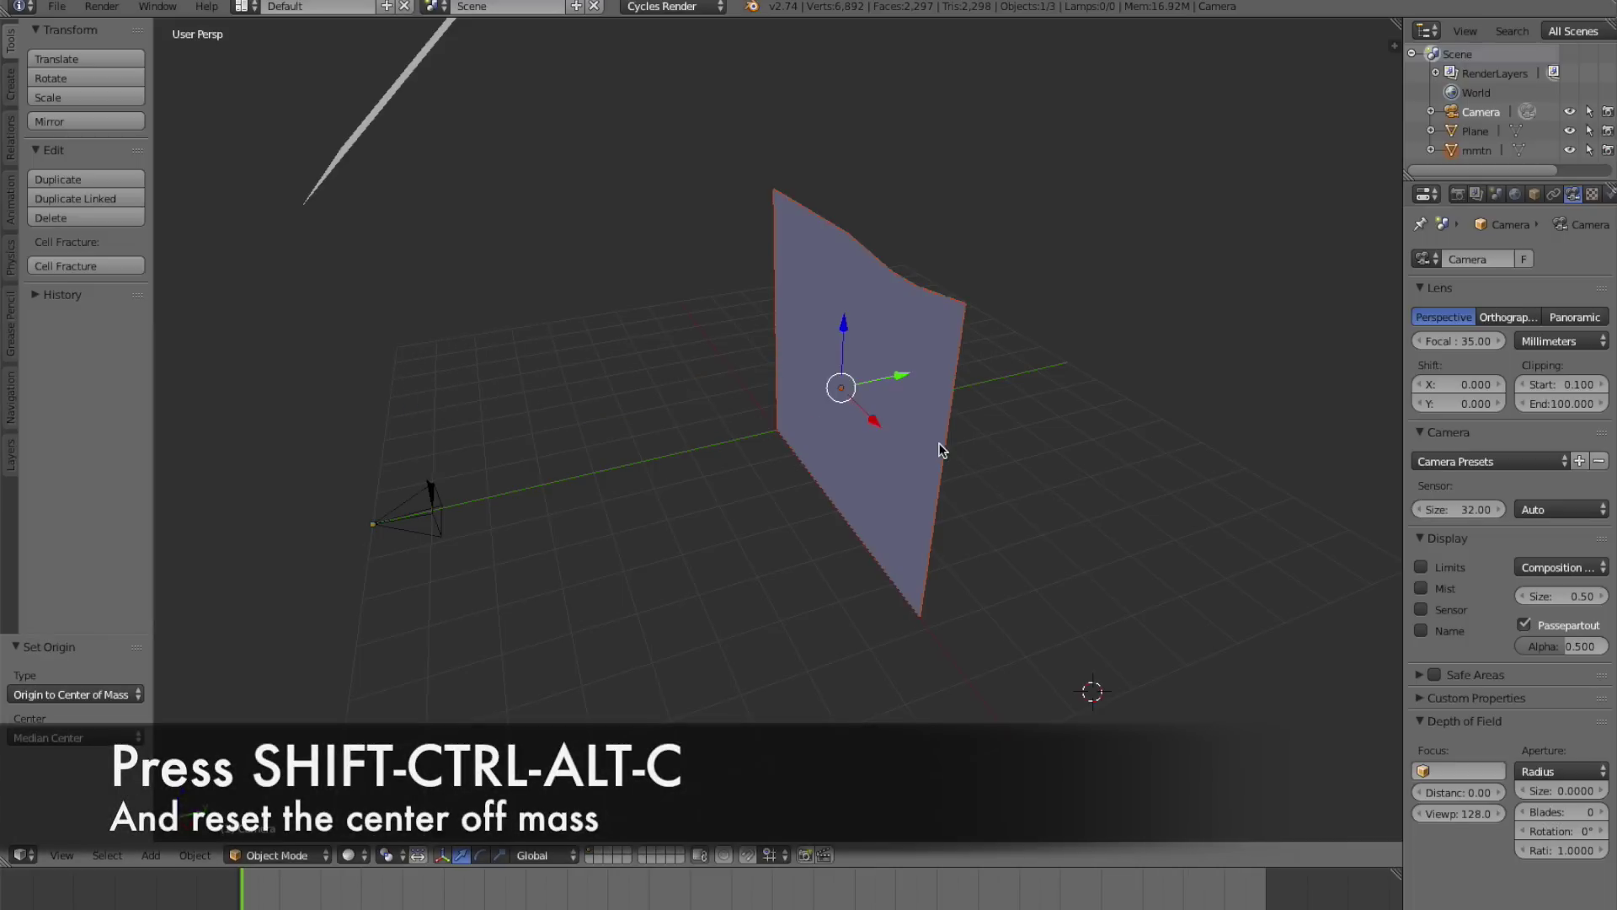
key("alt+g")
key("KP_0")
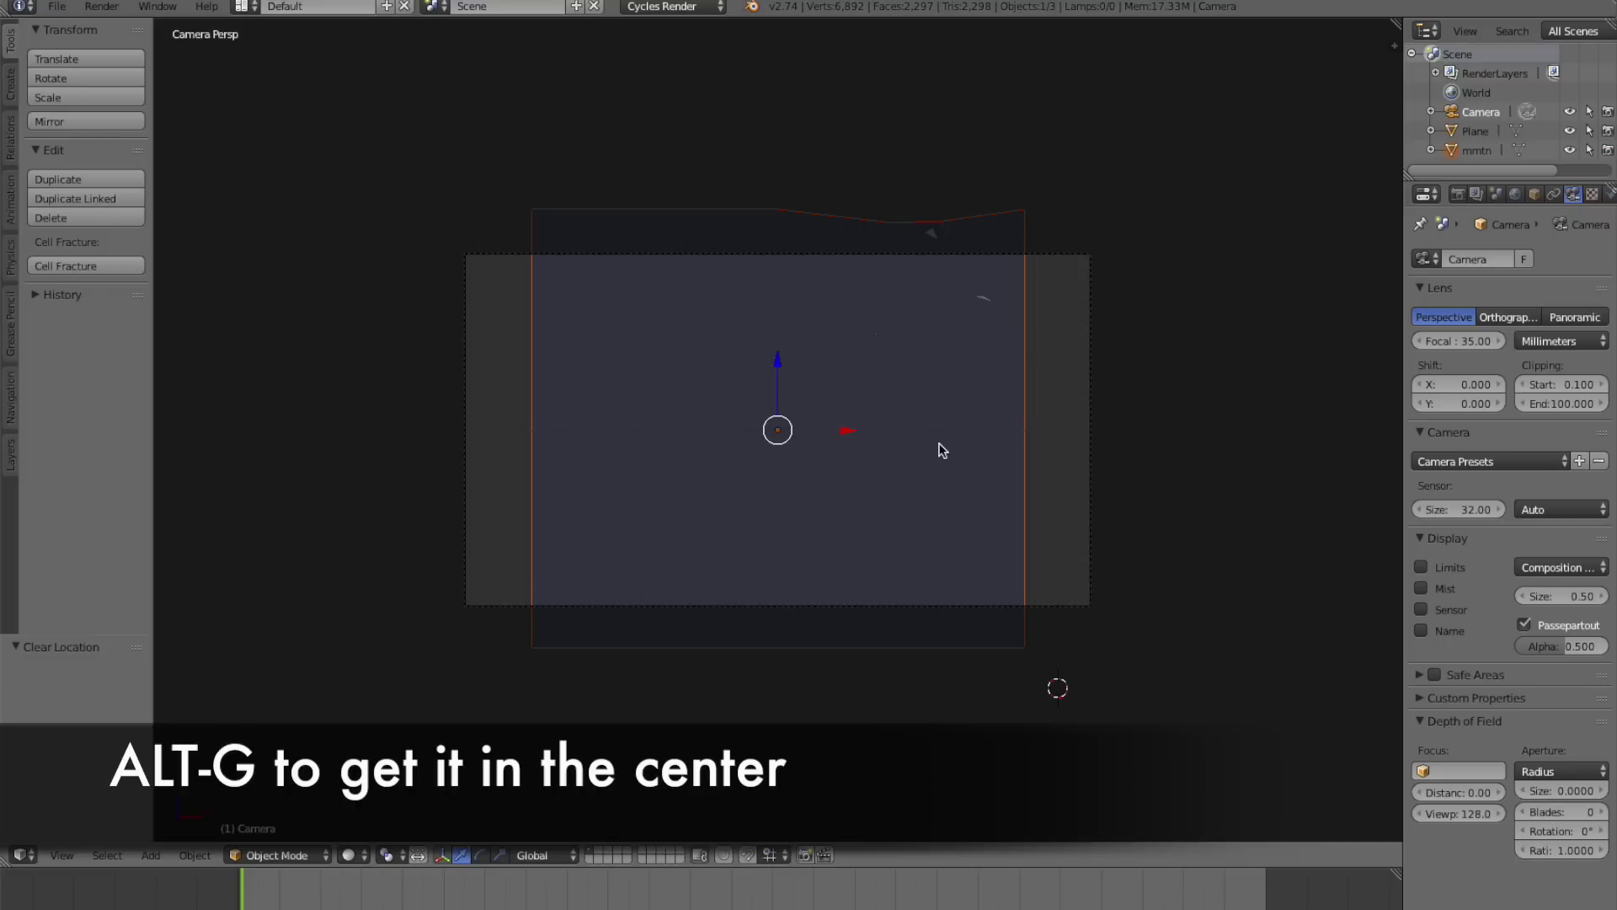
key("super+Tab")
key("super+Tab")
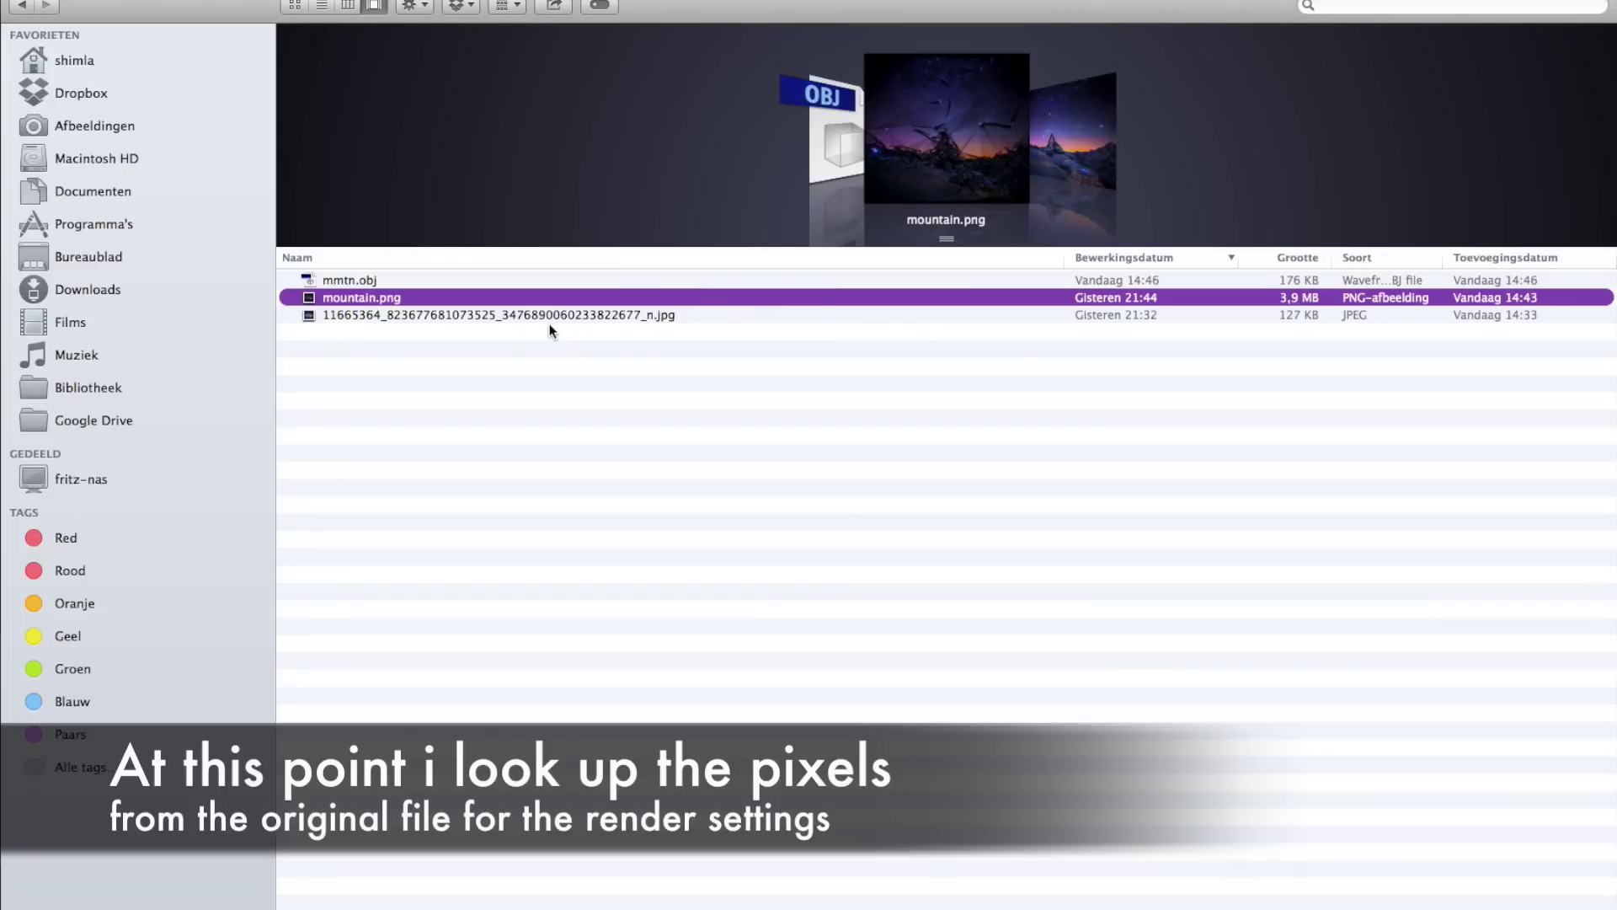
Read the night-sky JPG's dimensions (960 × 853) from its Finder info window.
key("Down")
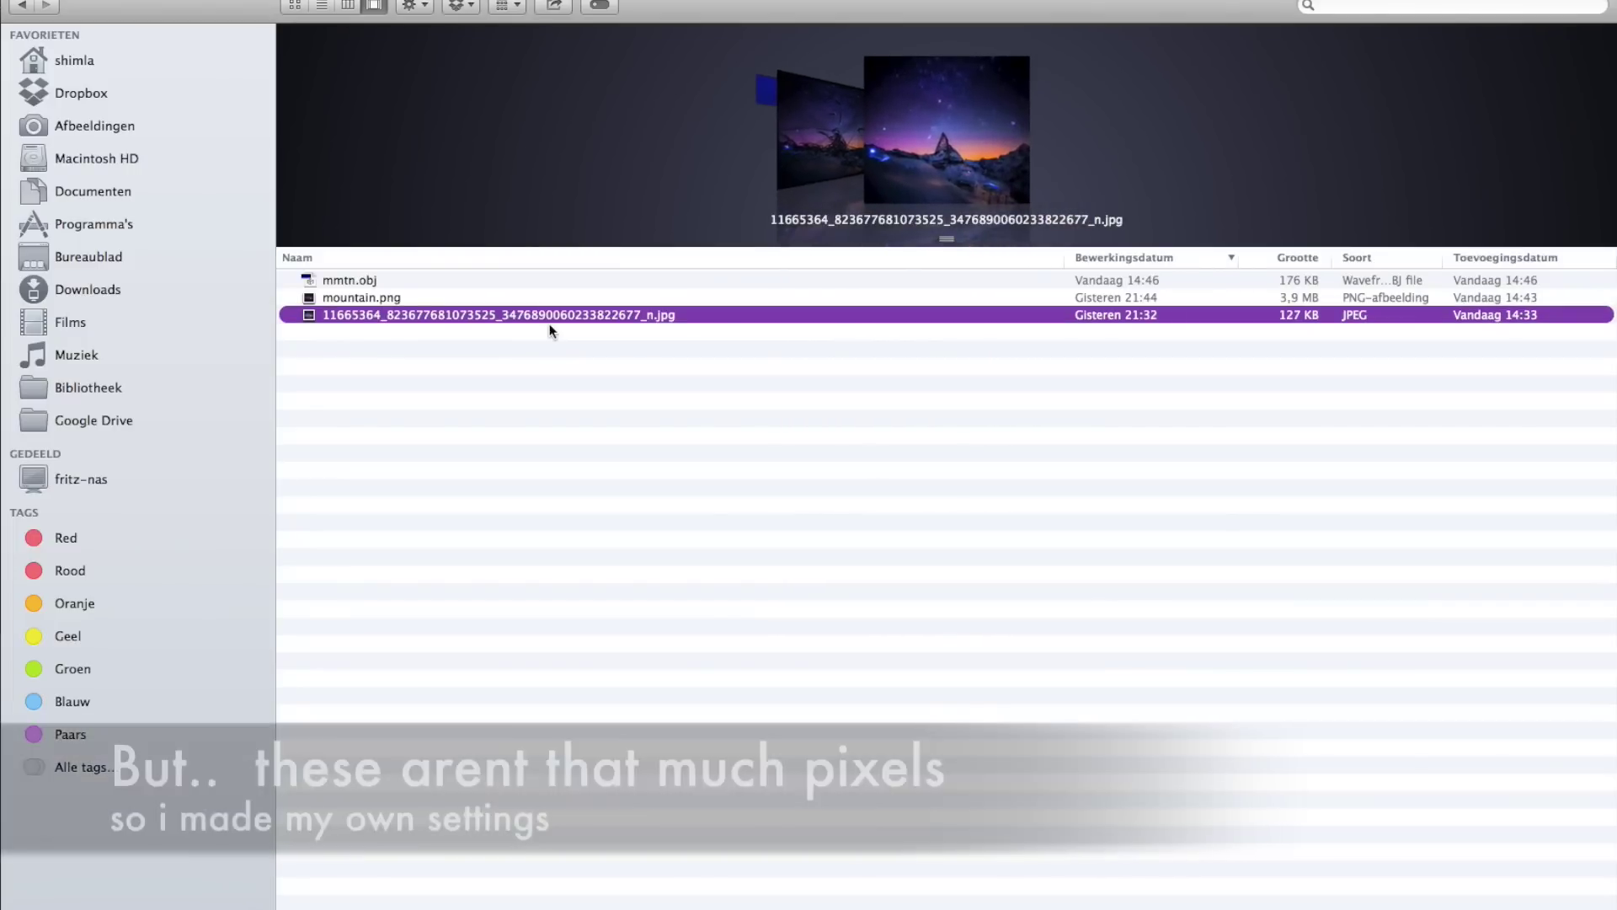
key("super+i")
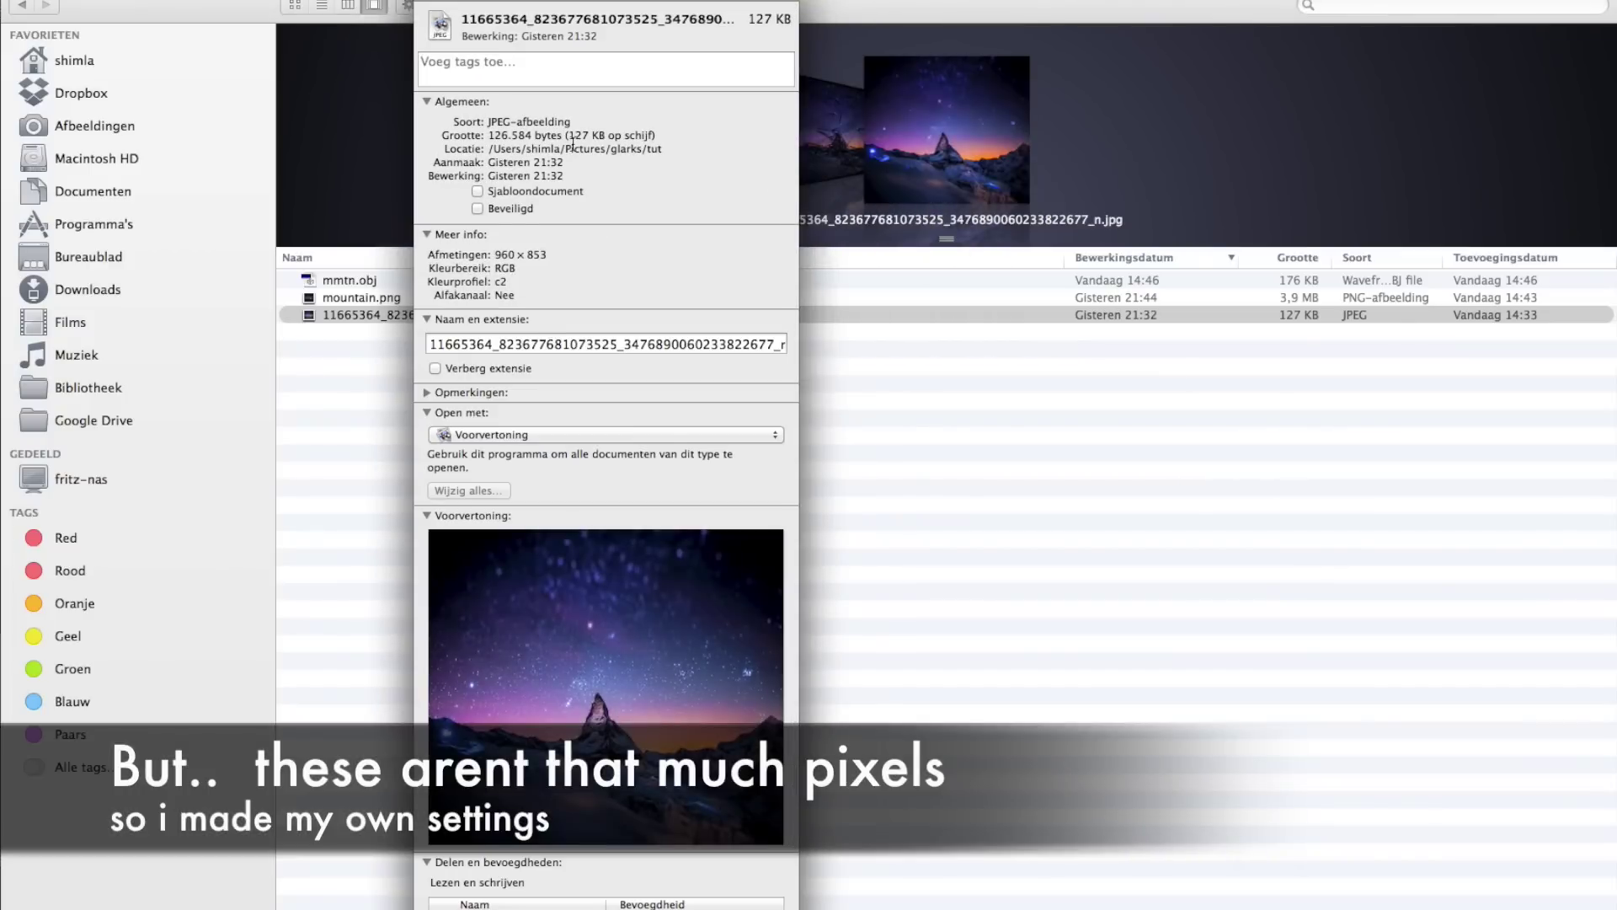
left_click_drag(549, 255, 454, 256)
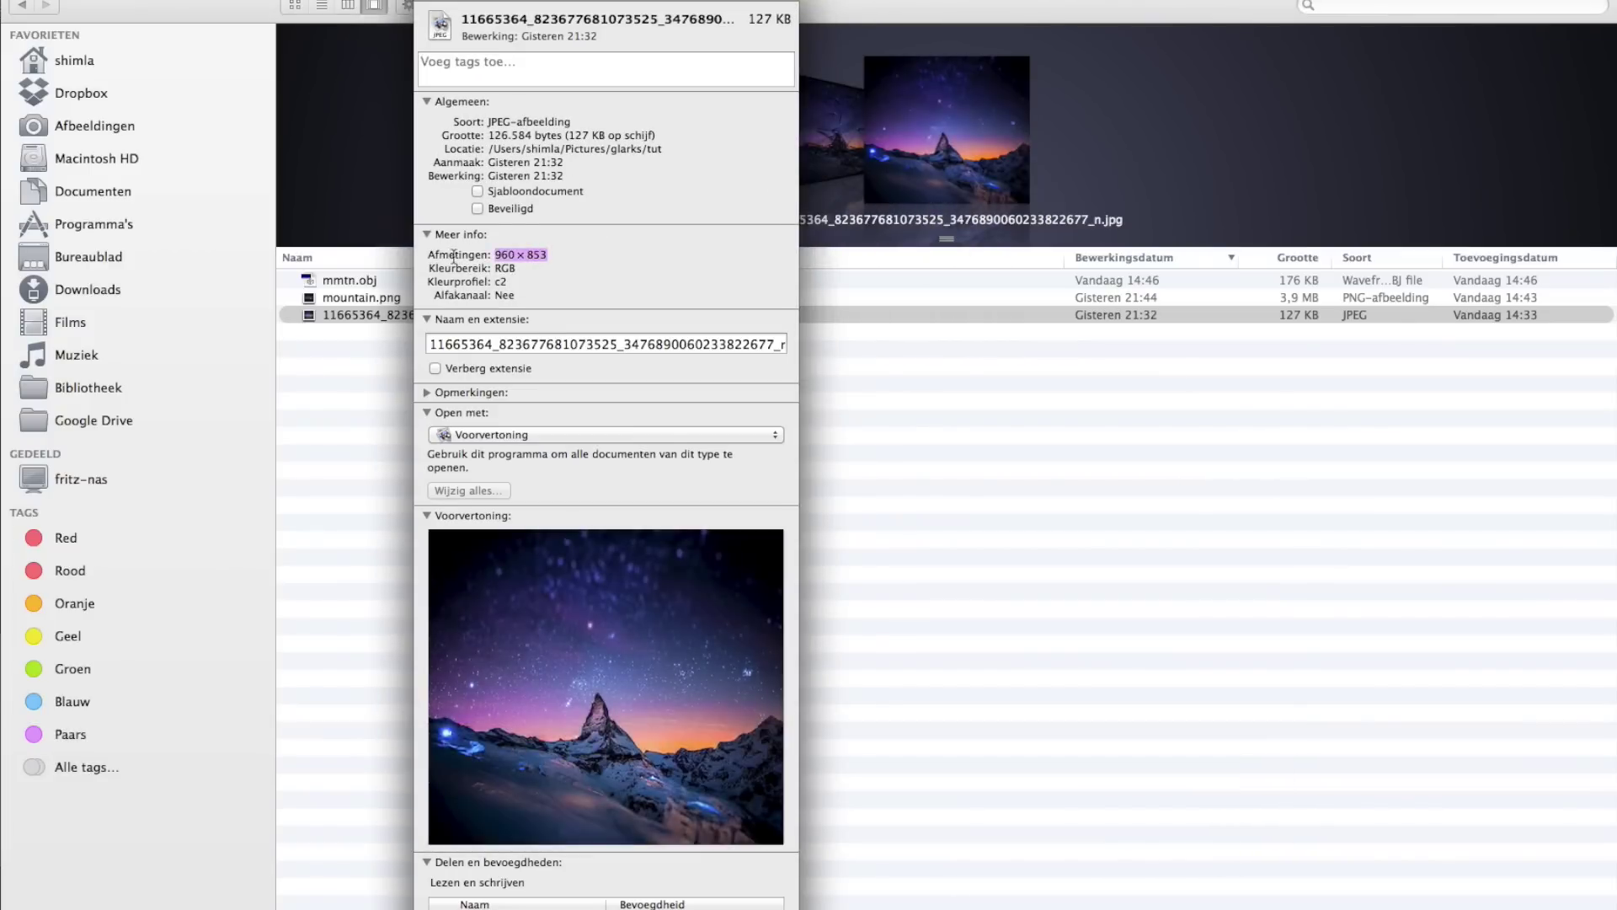
key("super+Tab")
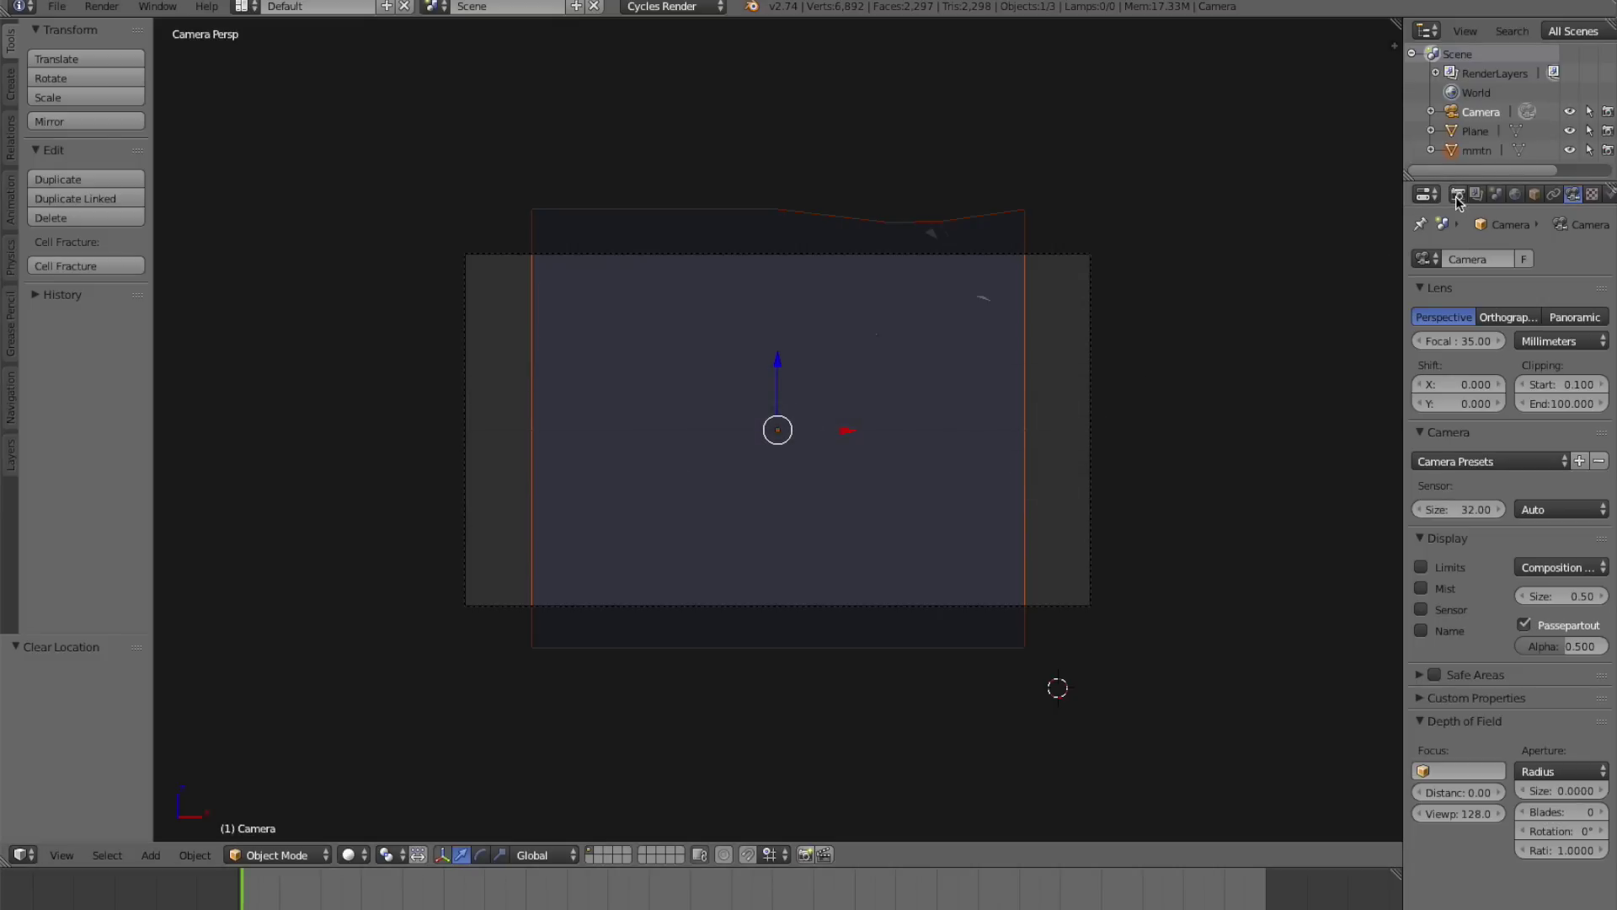
Set the render height to 1920 px for a square frame and rescale the mesh by 1.371.
left_click(1458, 196)
left_click(1459, 456)
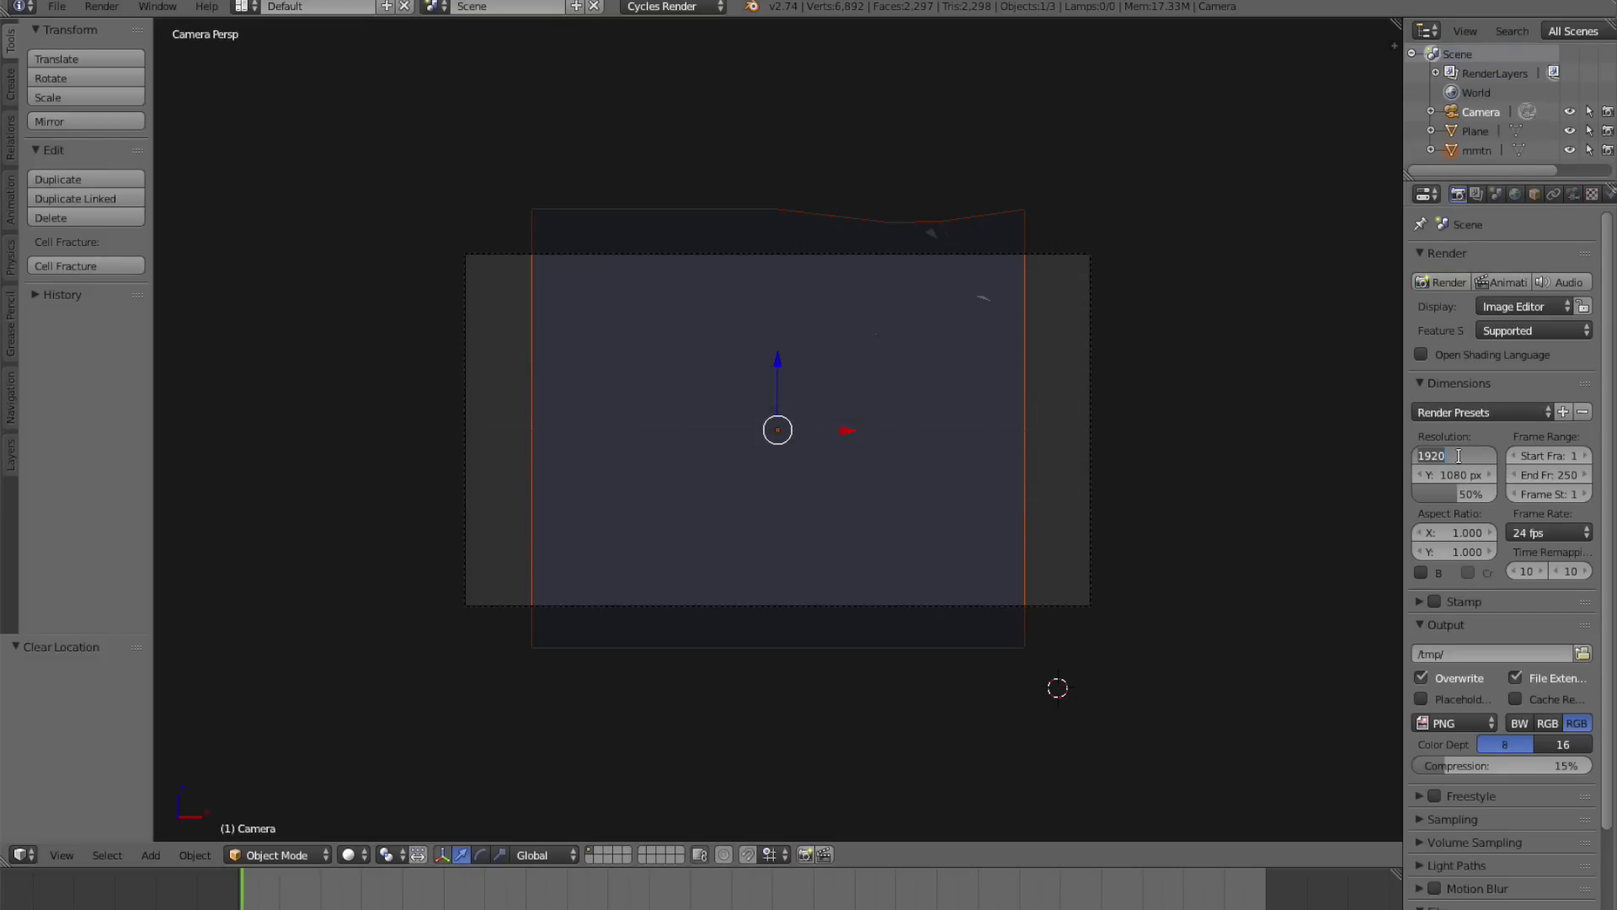
key("Return")
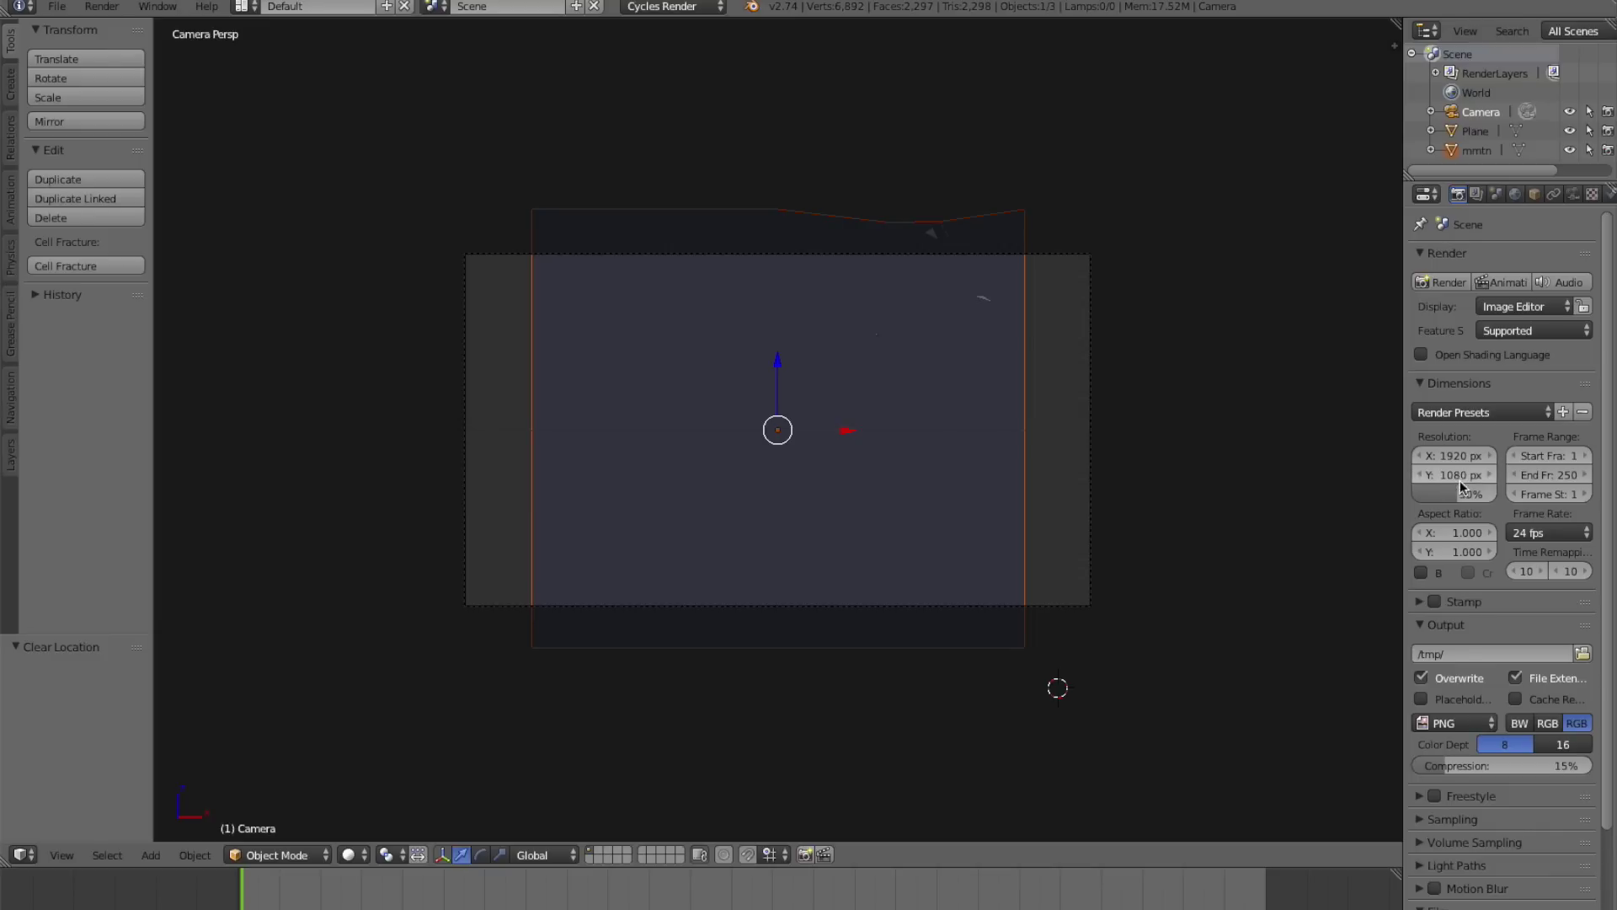
left_click(1464, 475)
key("Return")
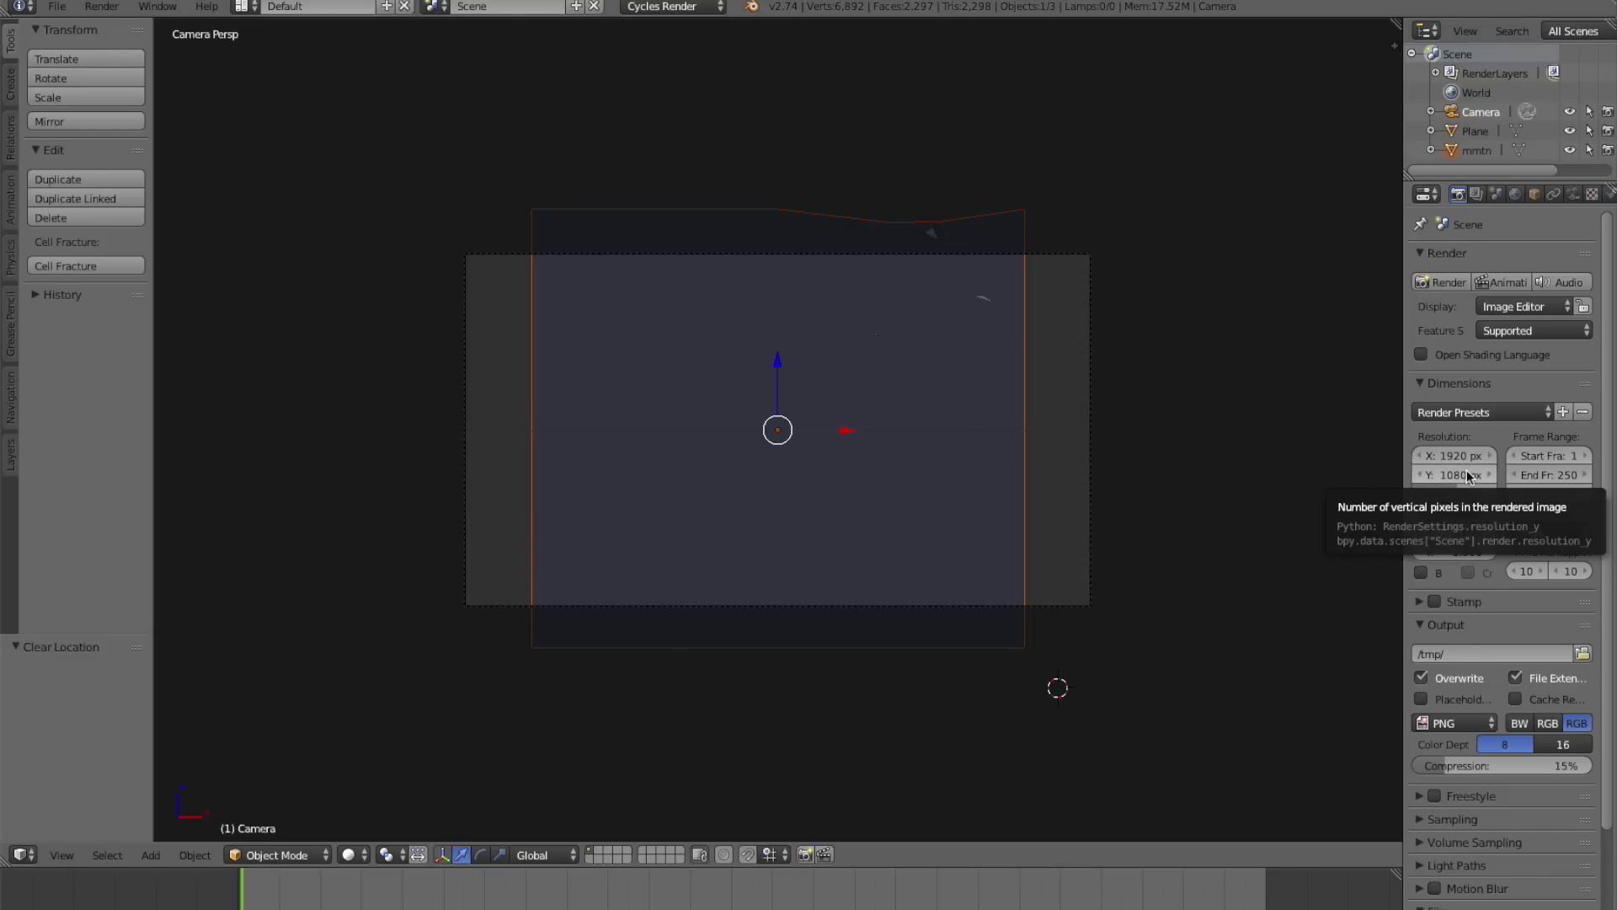
left_click(1466, 476)
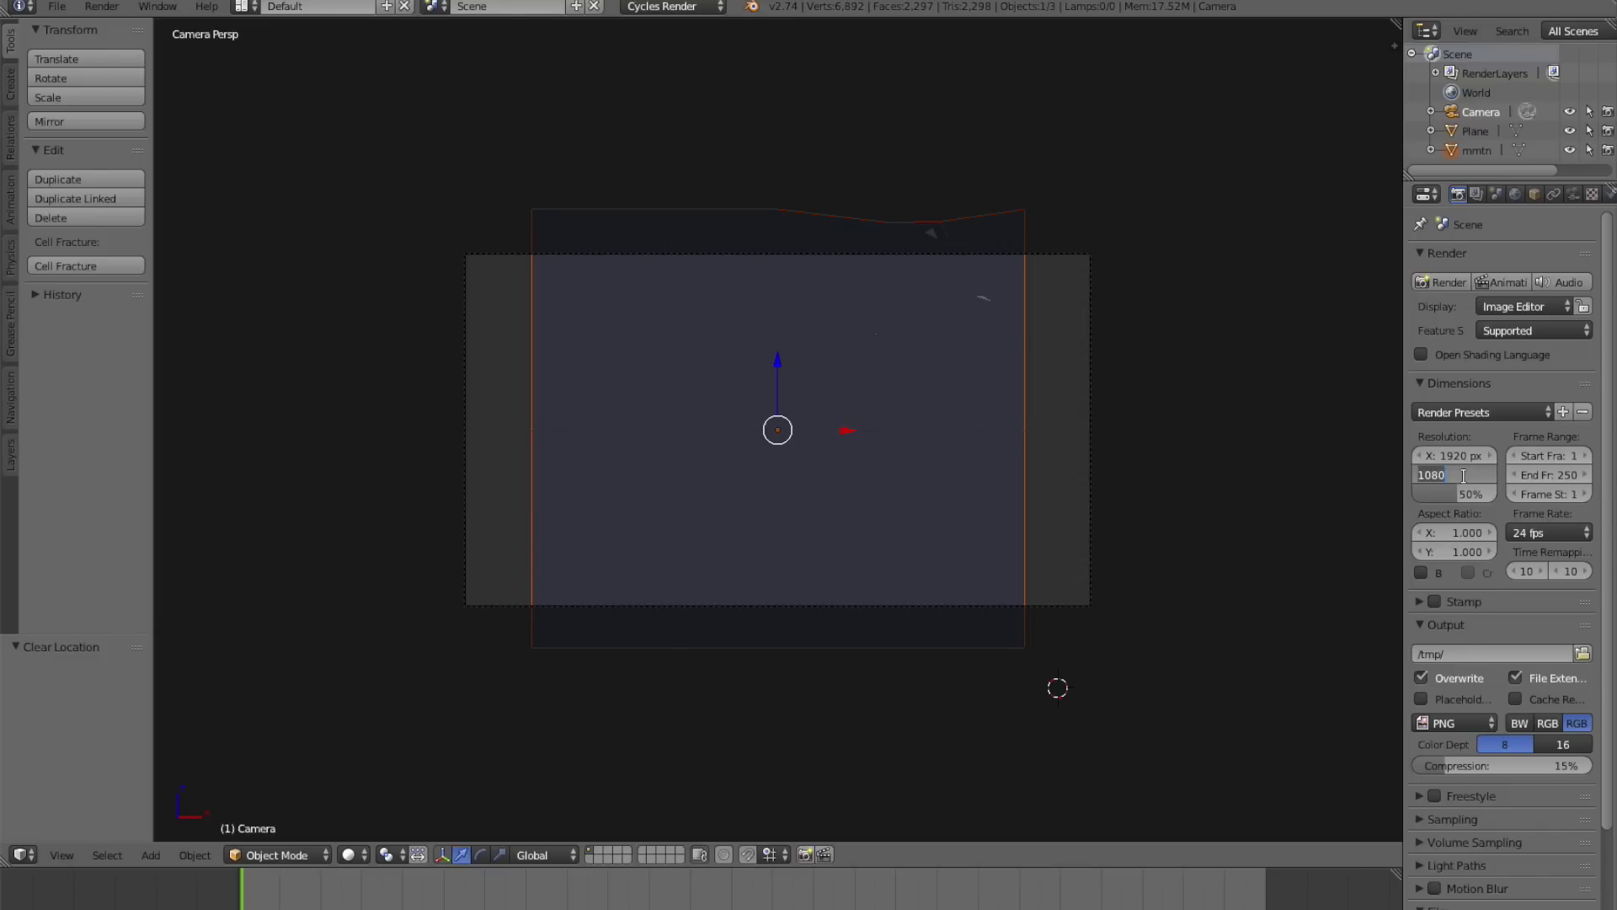
type("1920")
key("Return")
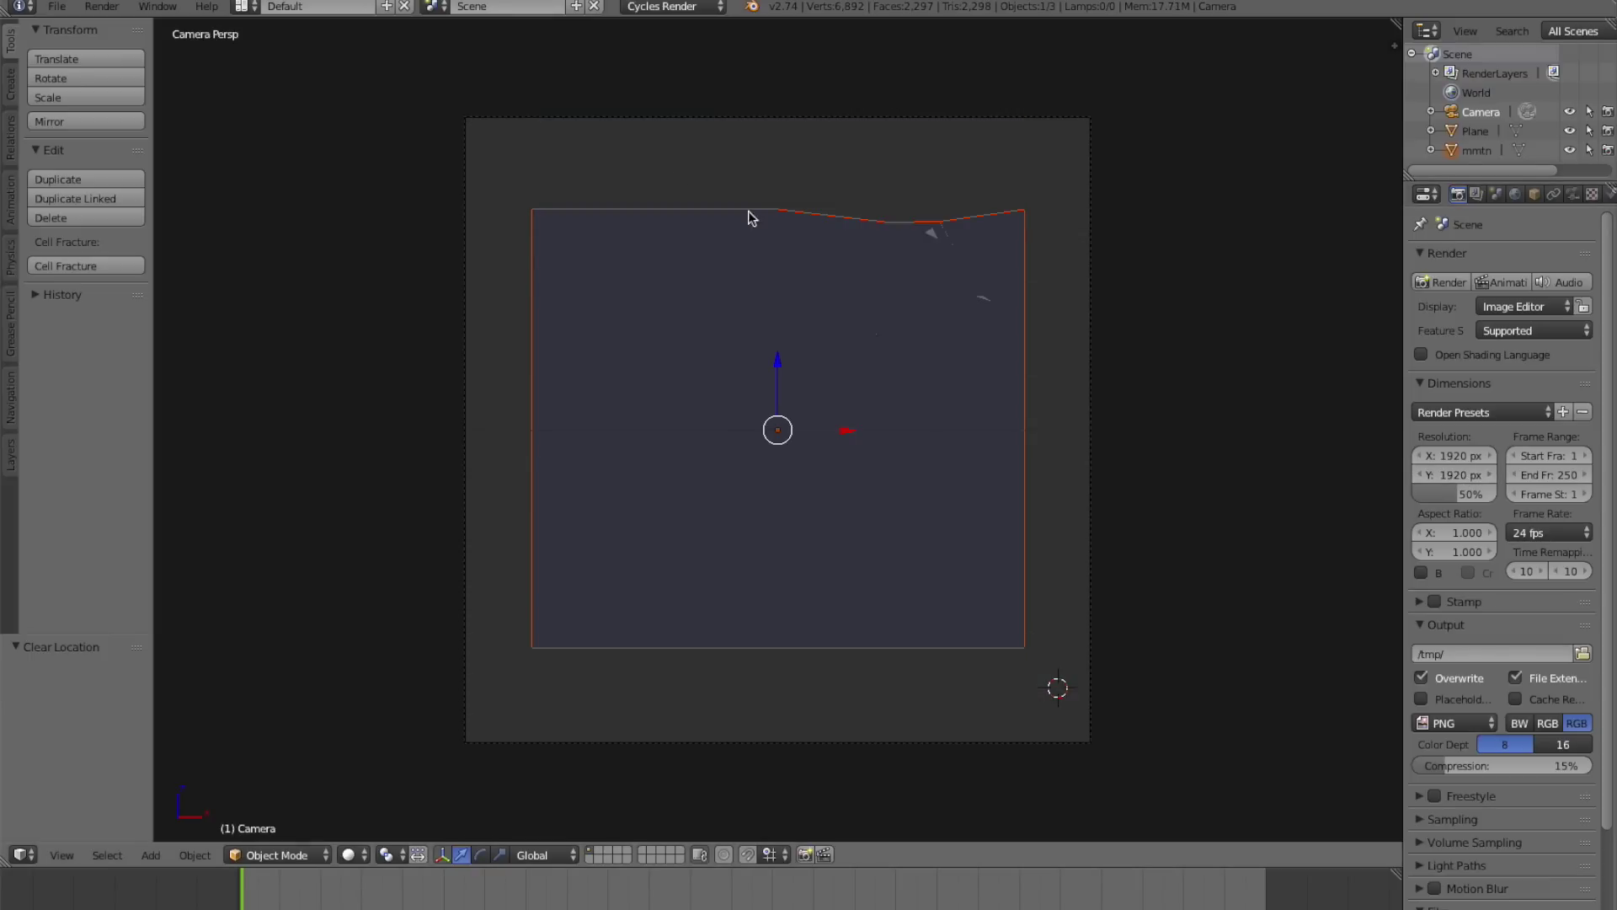
key("s")
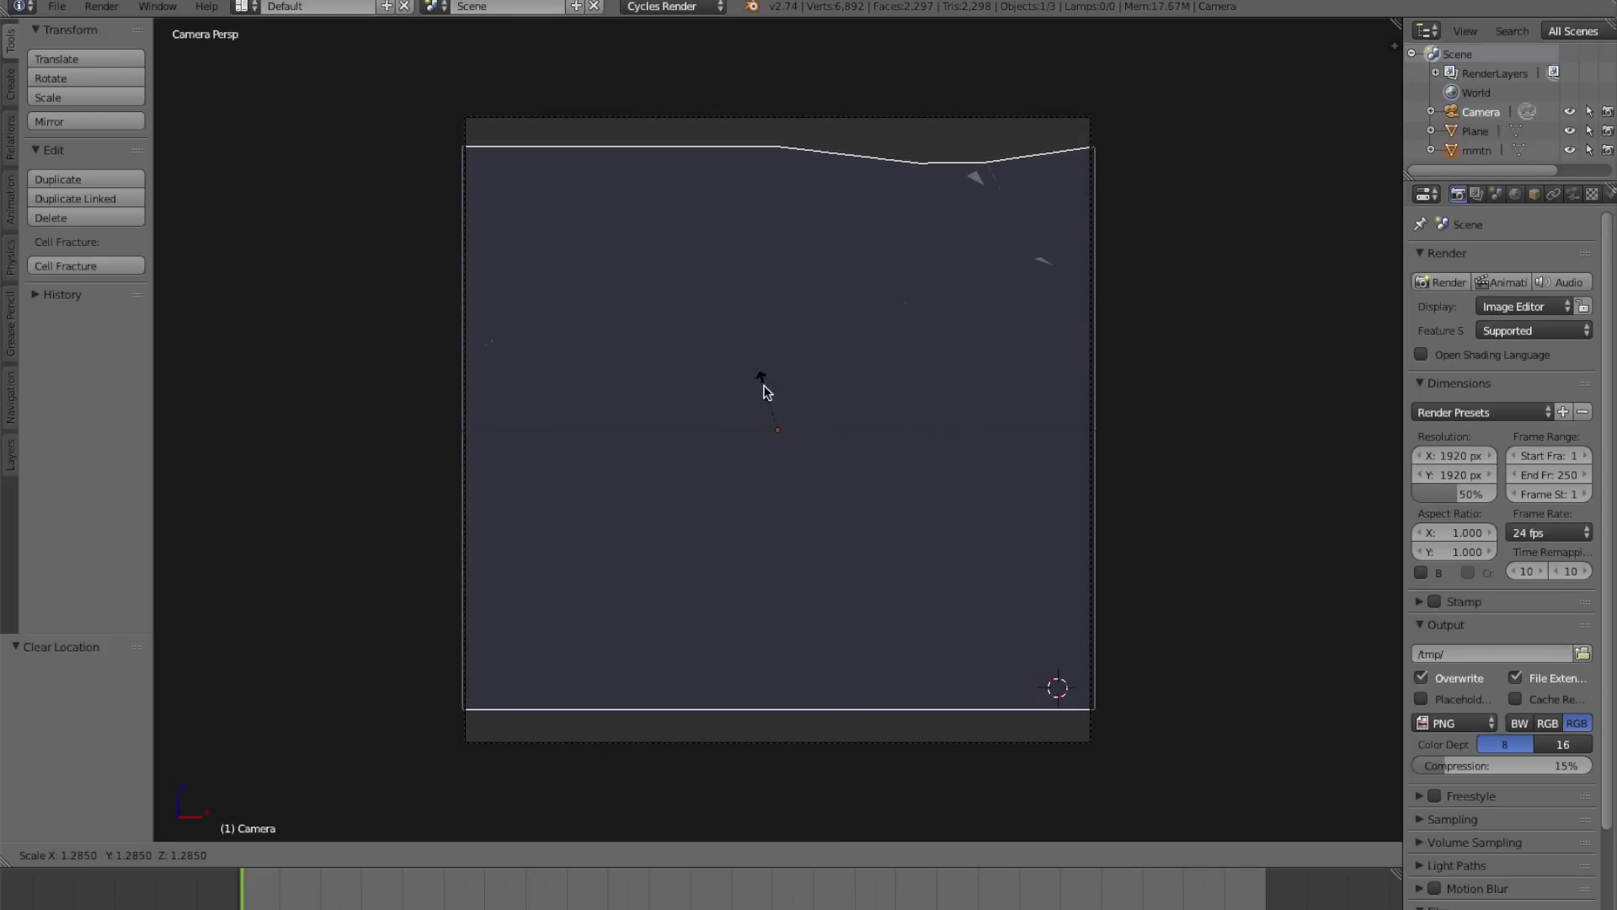
left_click(765, 389)
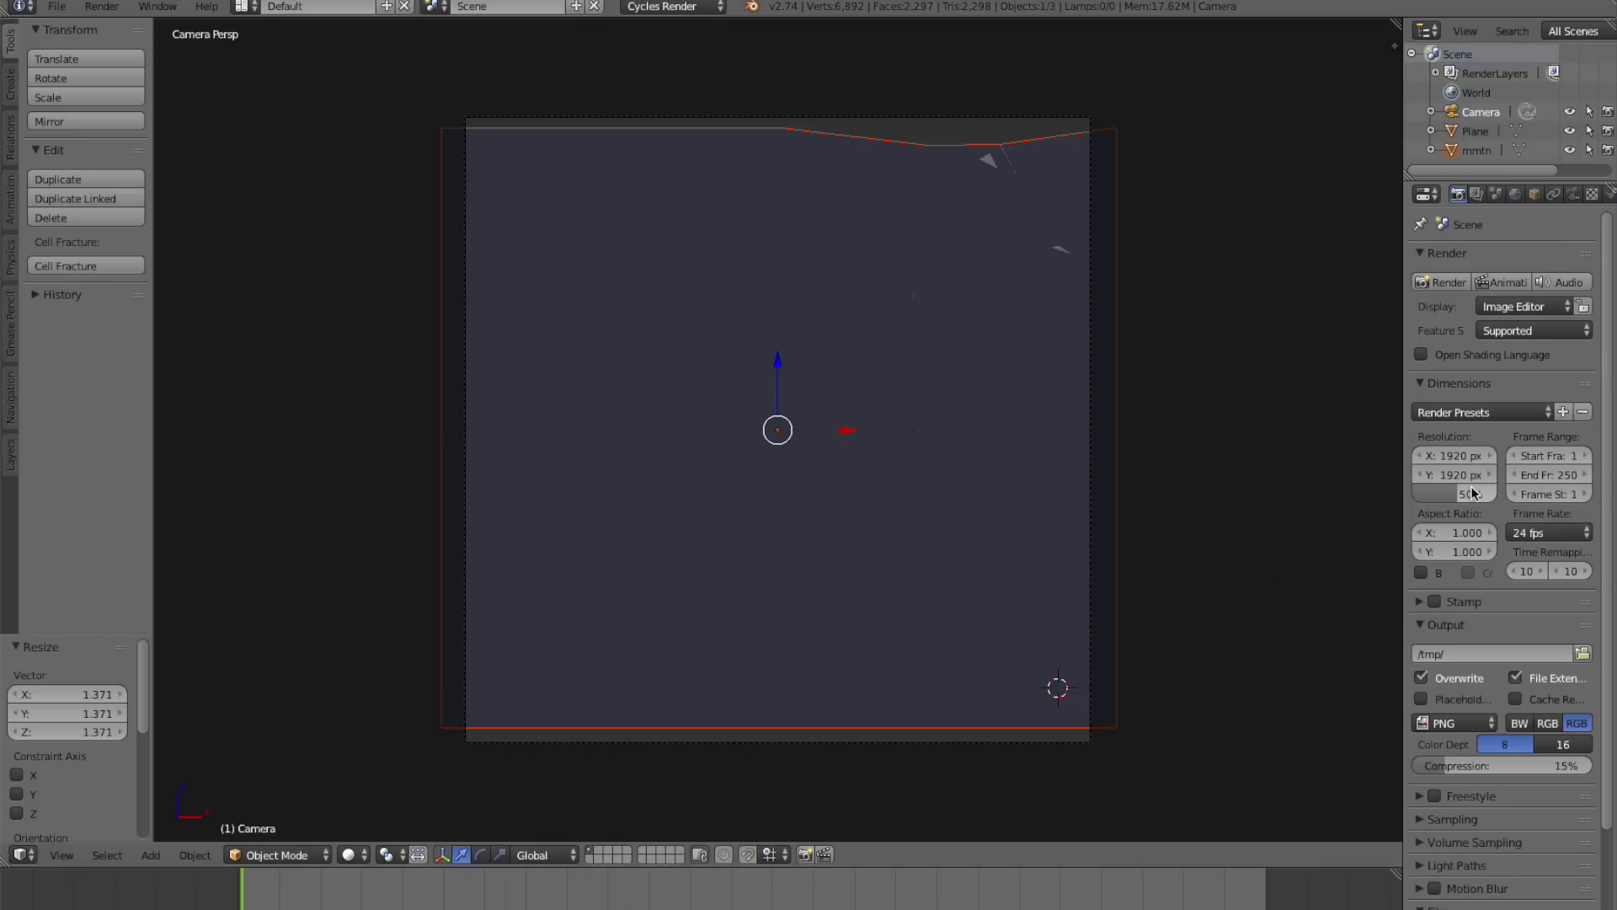
Widen the render to 2185 × 1886 px, rescaling the mesh (0.867, then 1.074) to fill the frame.
mouse_move(1461, 456)
left_mouse_down()
mouse_move(1507, 456)
mouse_move(1516, 475)
mouse_move(1466, 475)
mouse_move(1480, 475)
left_mouse_up()
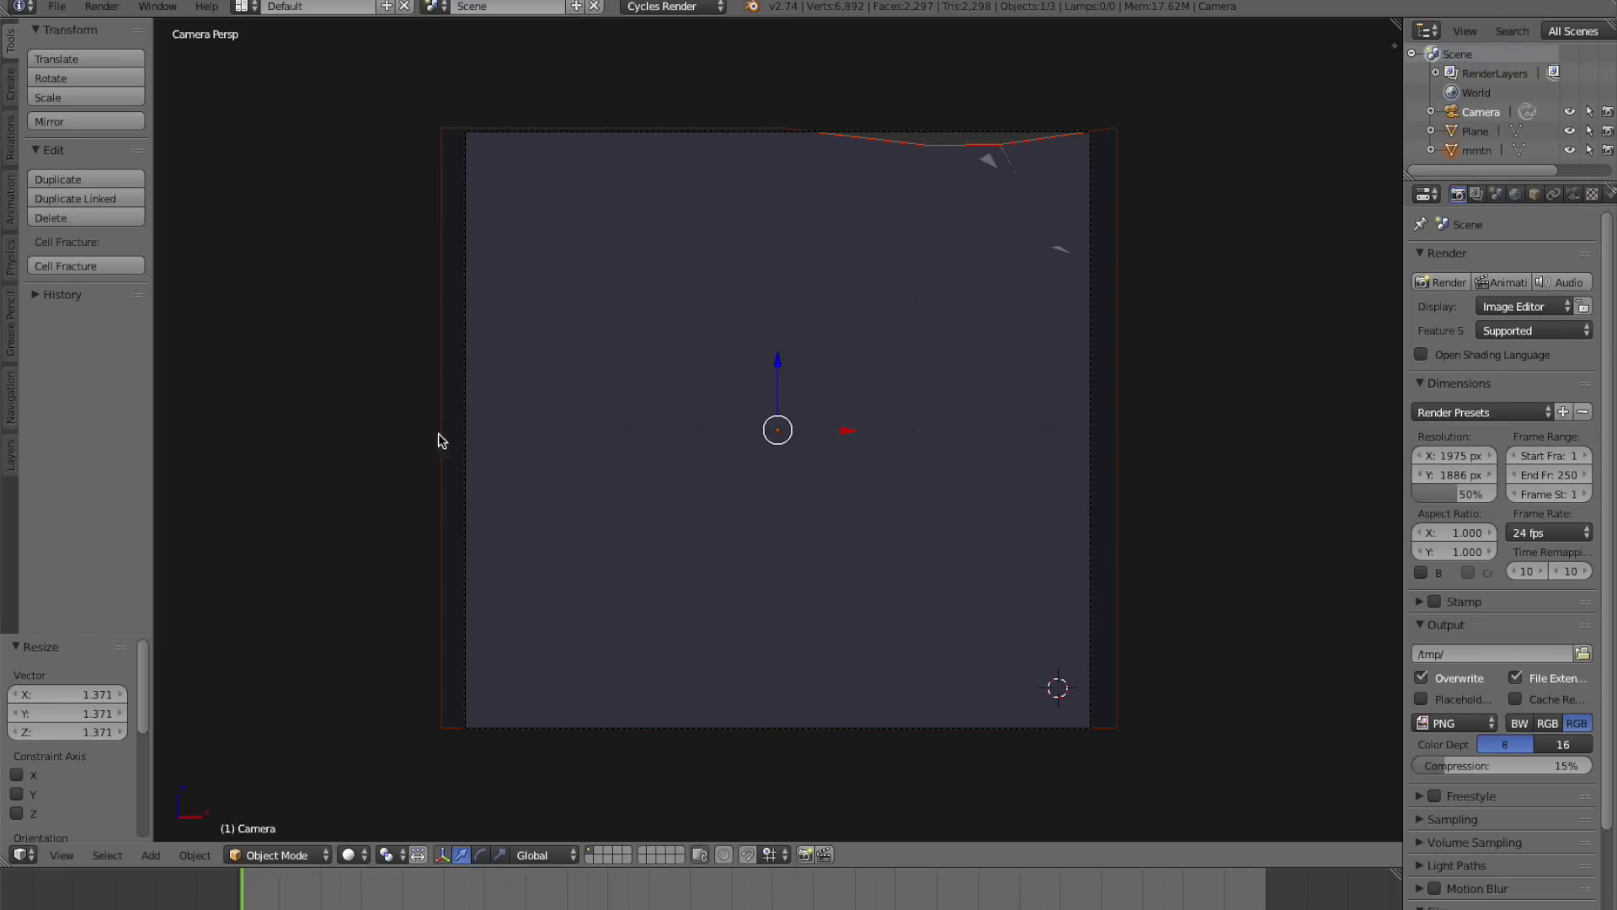
key("s")
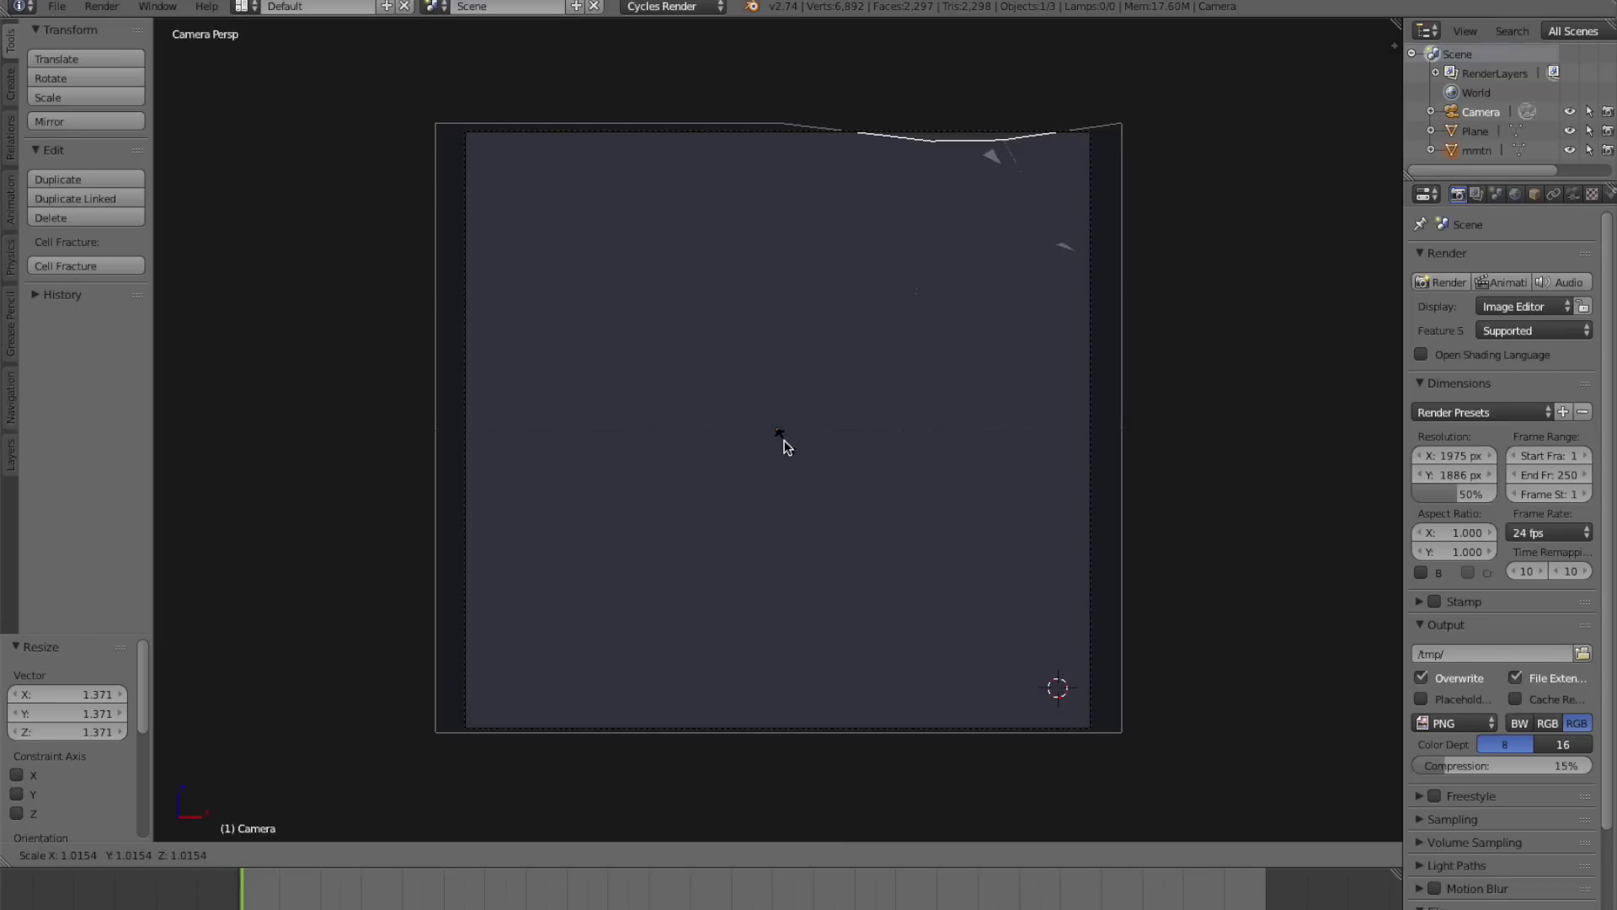
left_click(784, 446)
left_click_drag(1455, 456, 1494, 456)
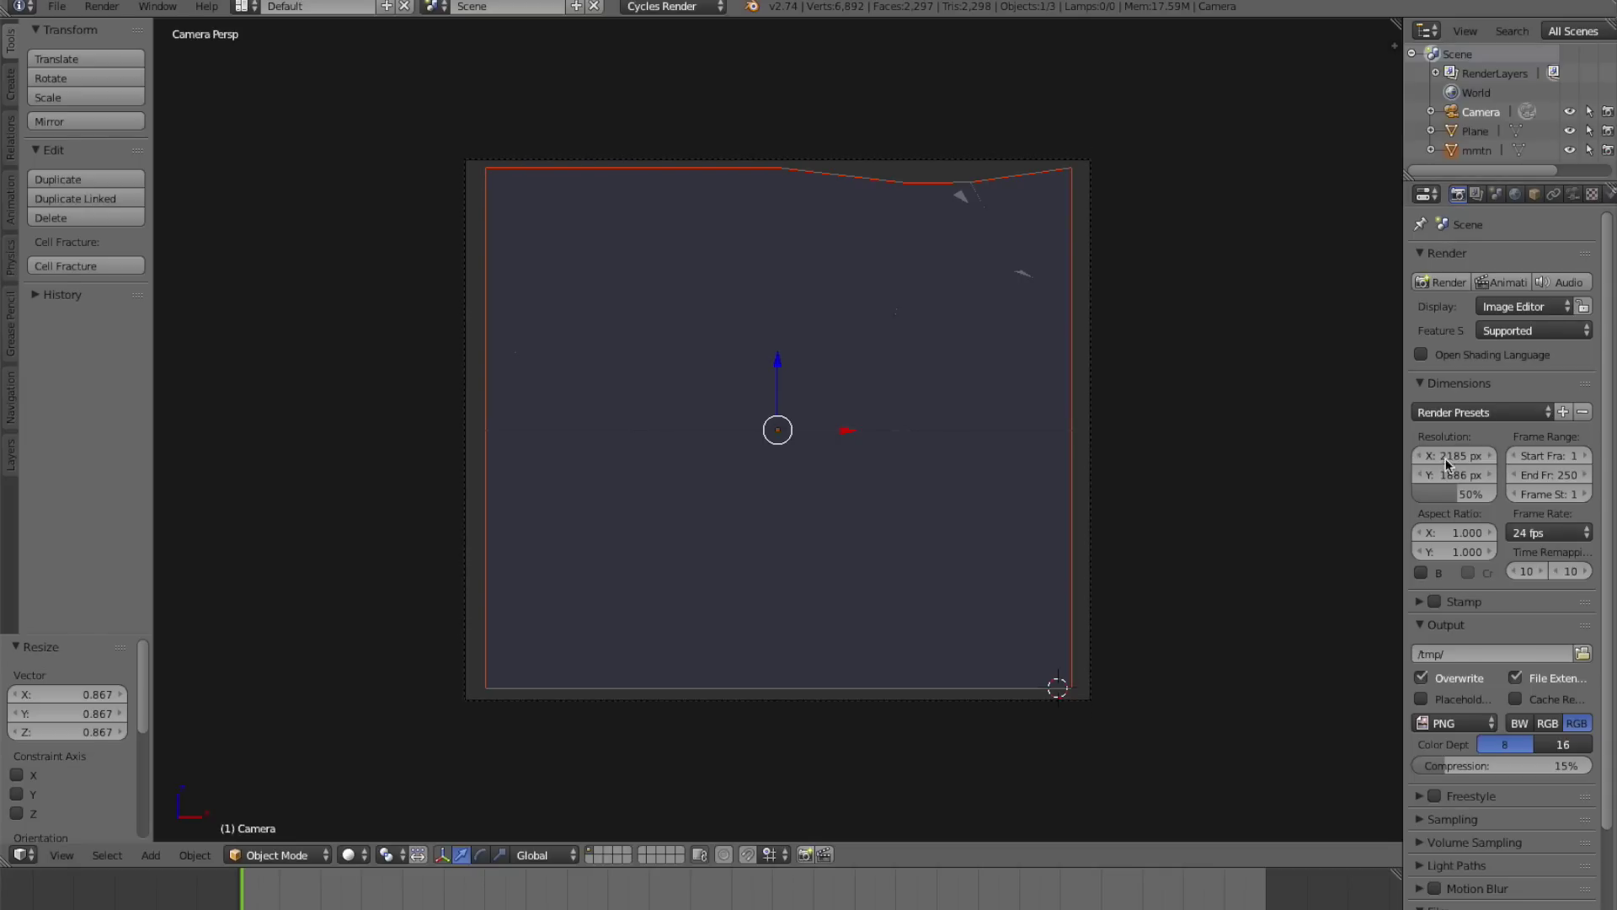
key("s")
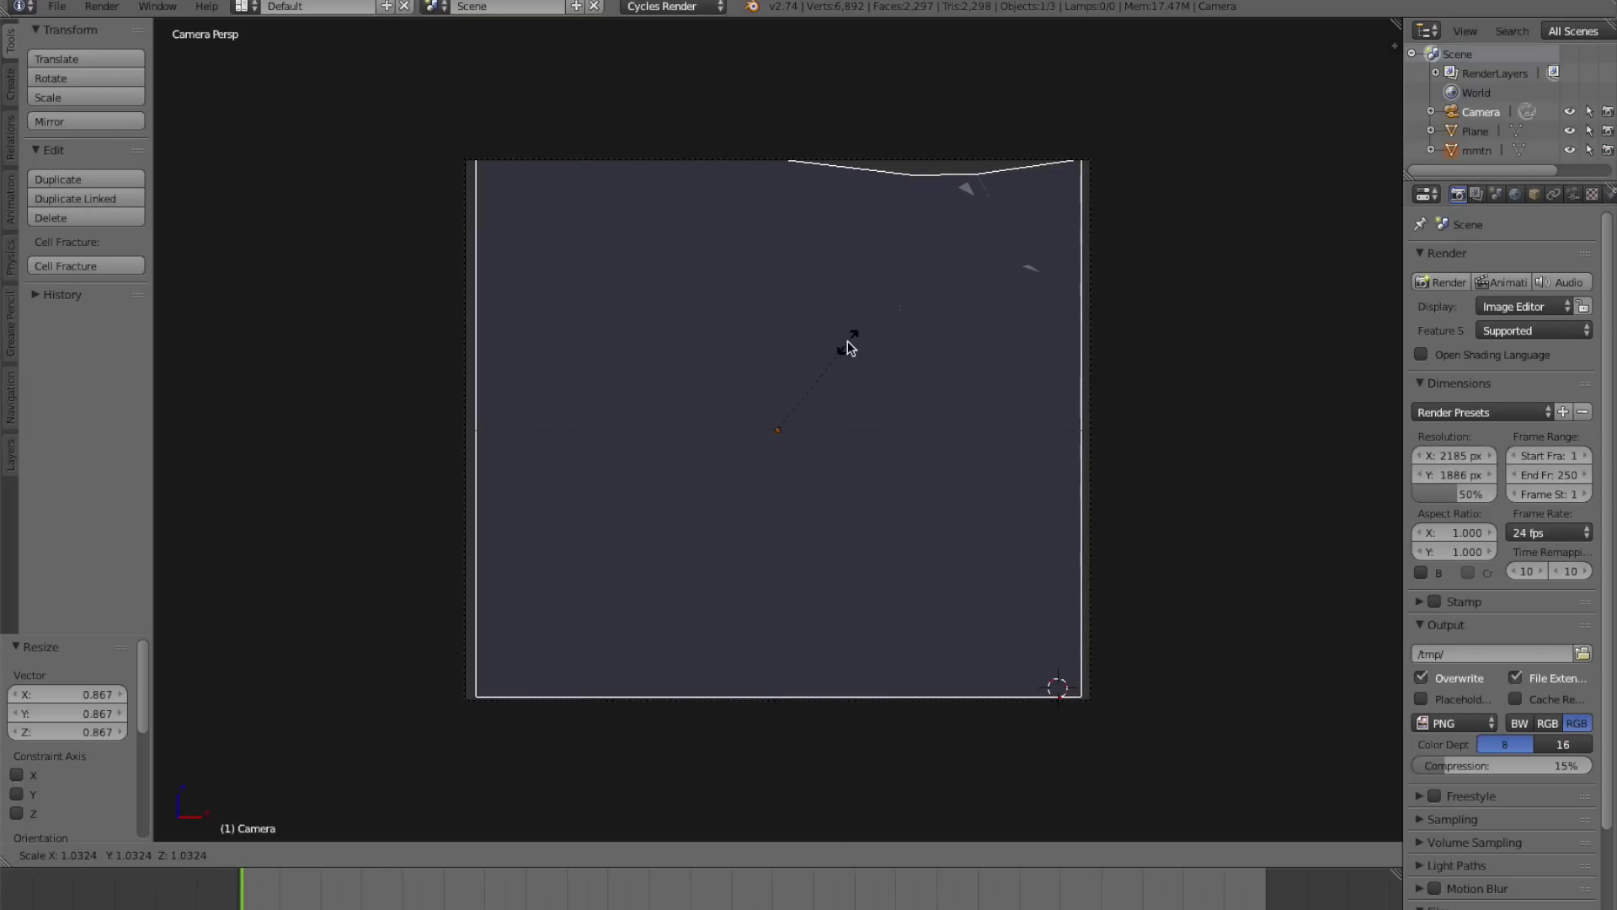
left_click(855, 345)
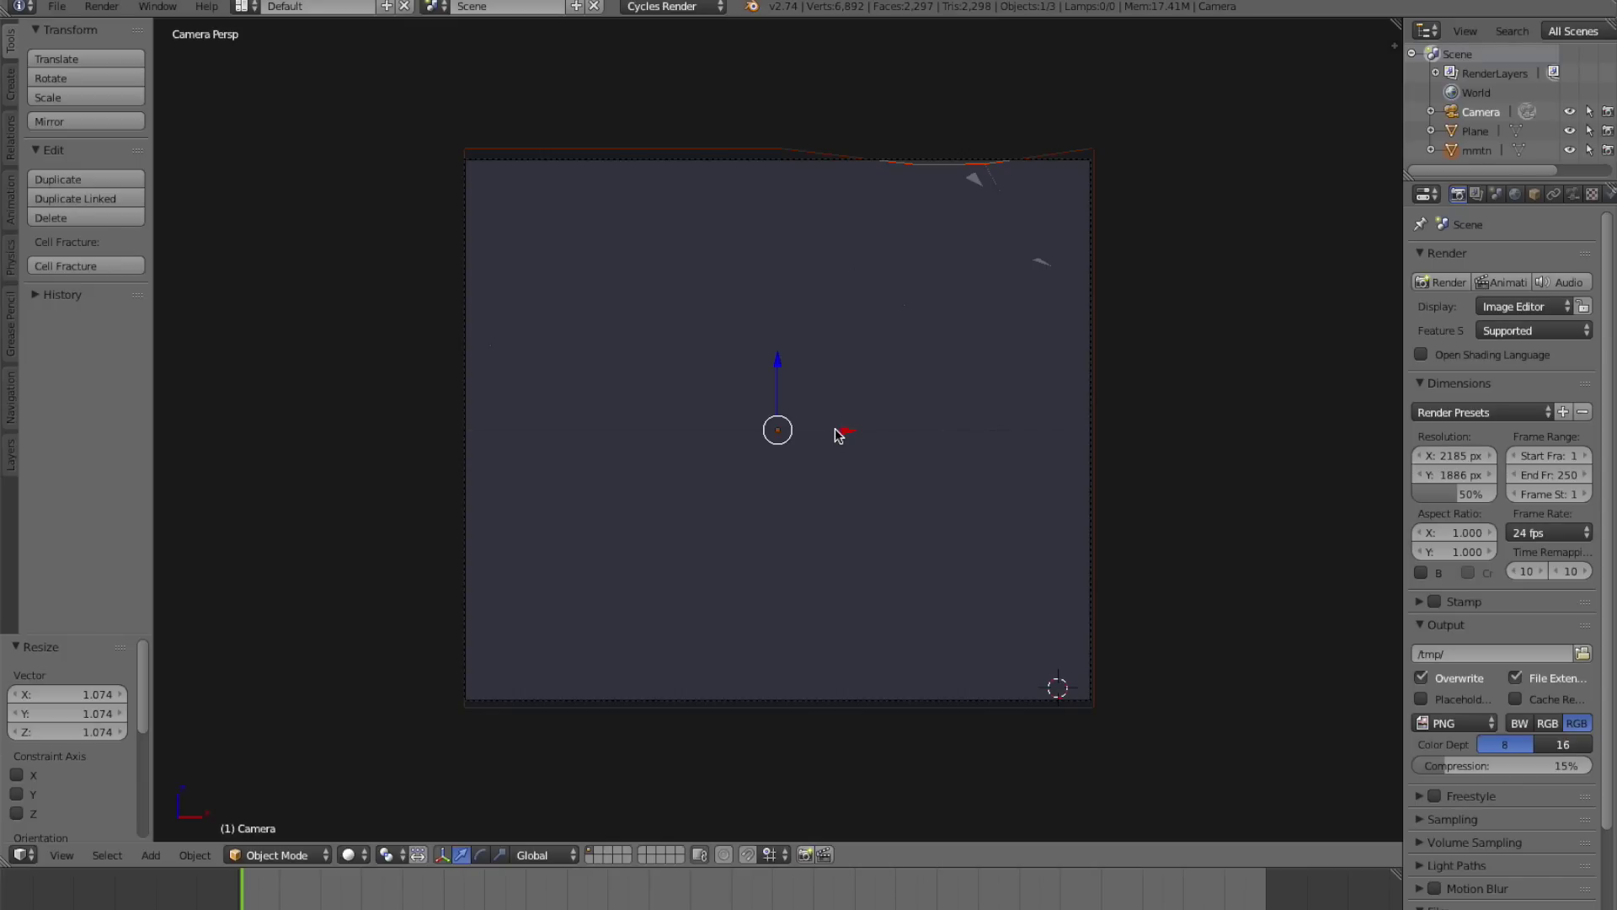
Select the mmtn mesh and rotate it 180° about X with 'rx180'.
key("x")
left_click(953, 361)
right_click(870, 429)
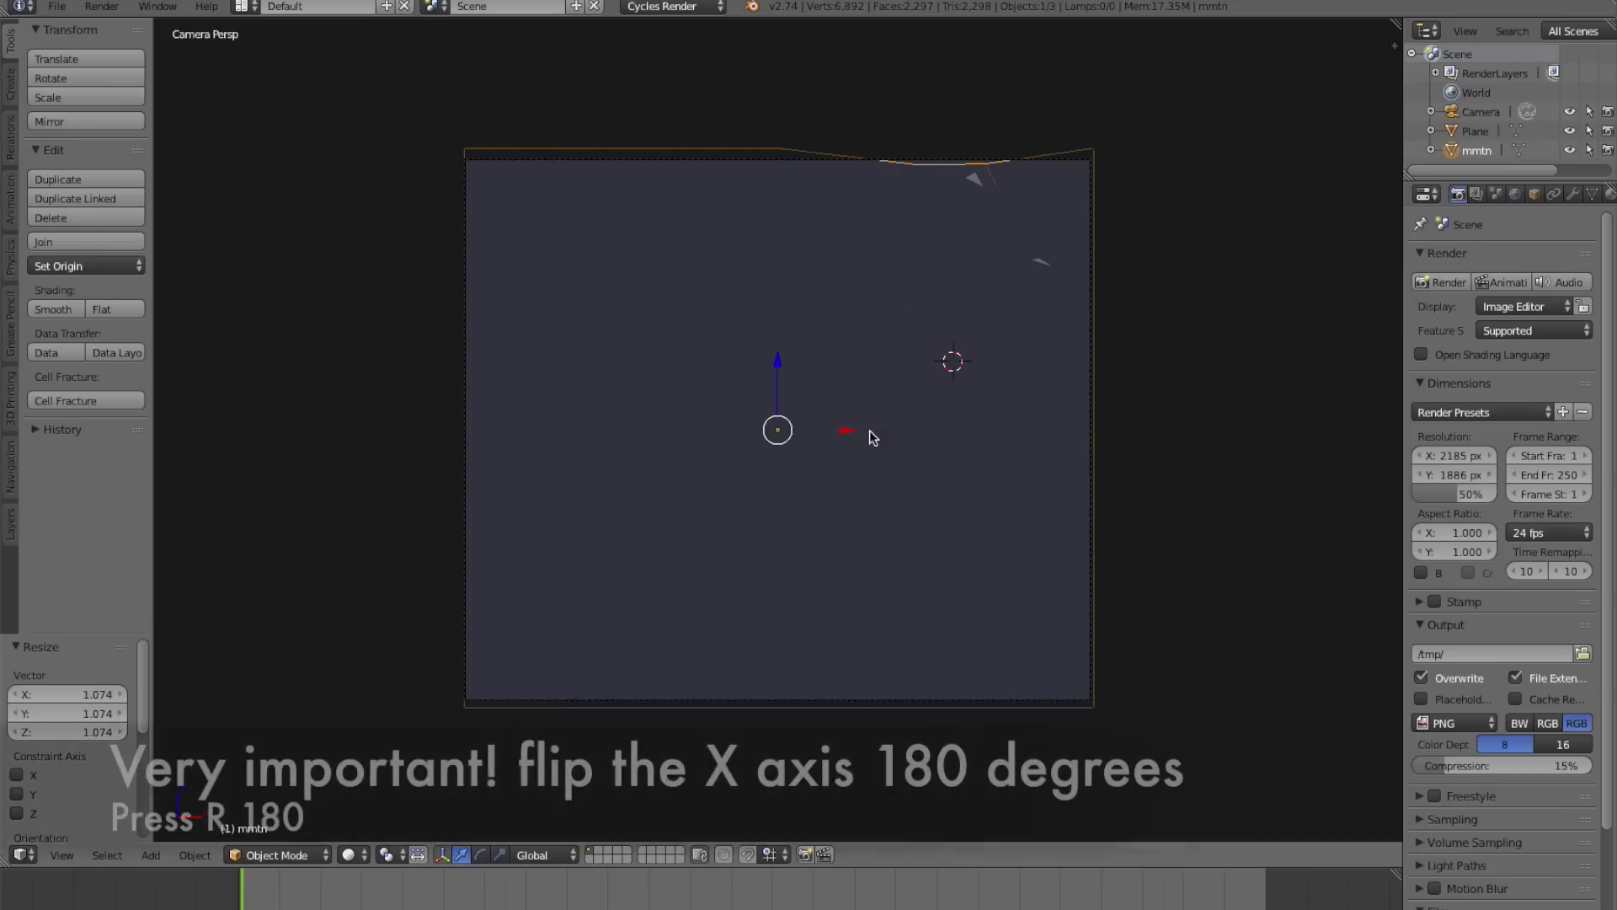
type("rx180")
key("Return")
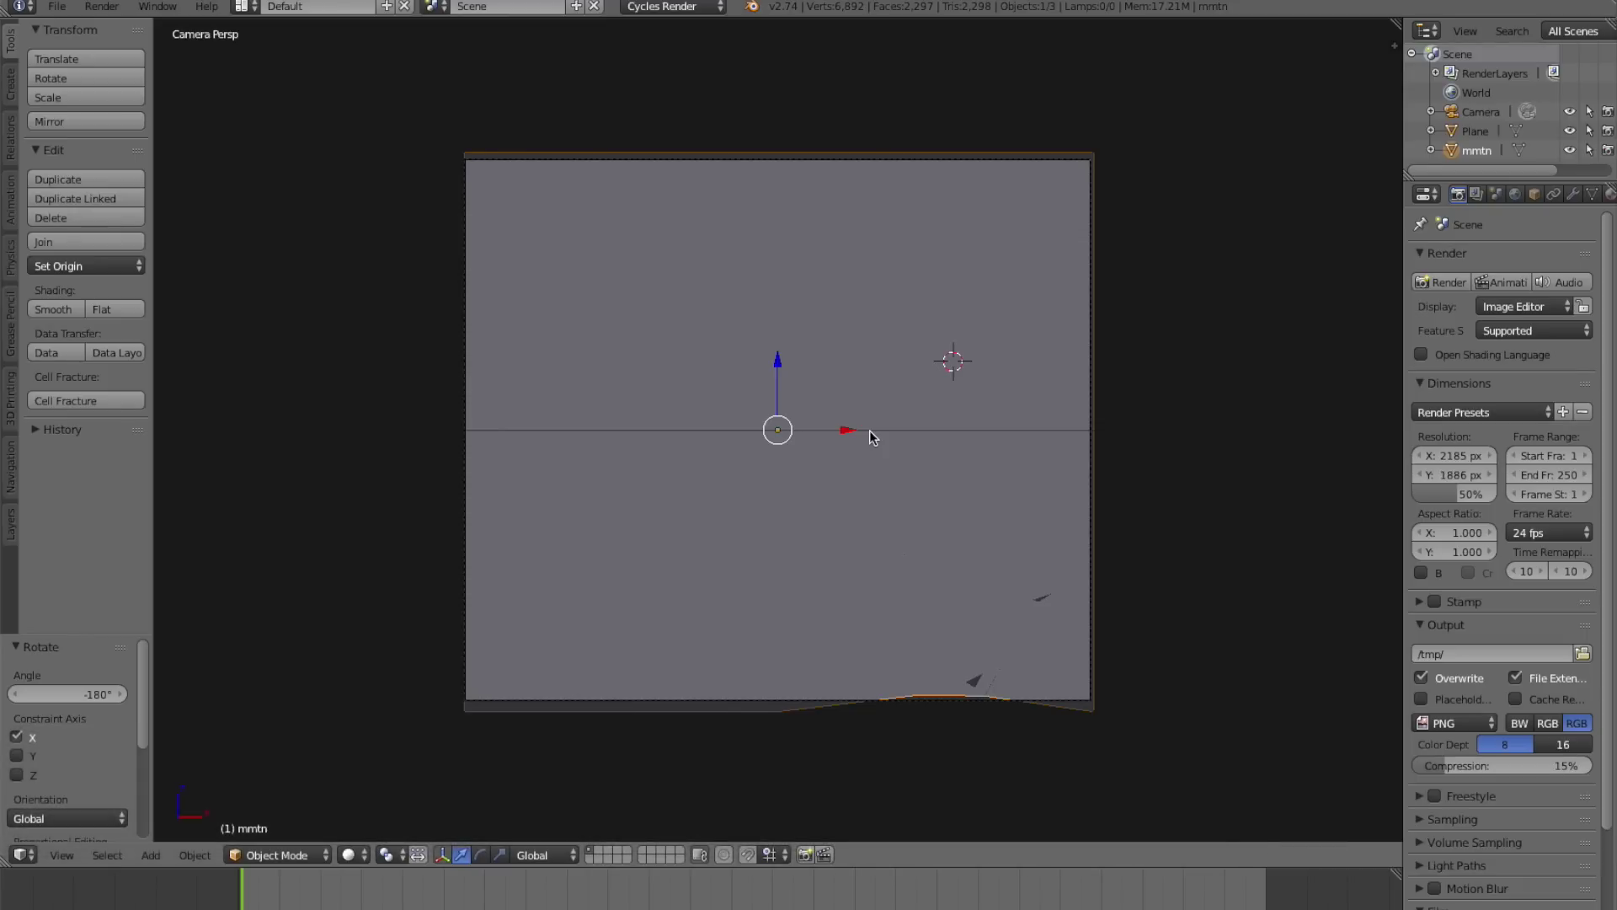
Select the whole mmtn mesh, Remove Doubles to merge 5739 duplicate vertices, and return to Object Mode.
key("a")
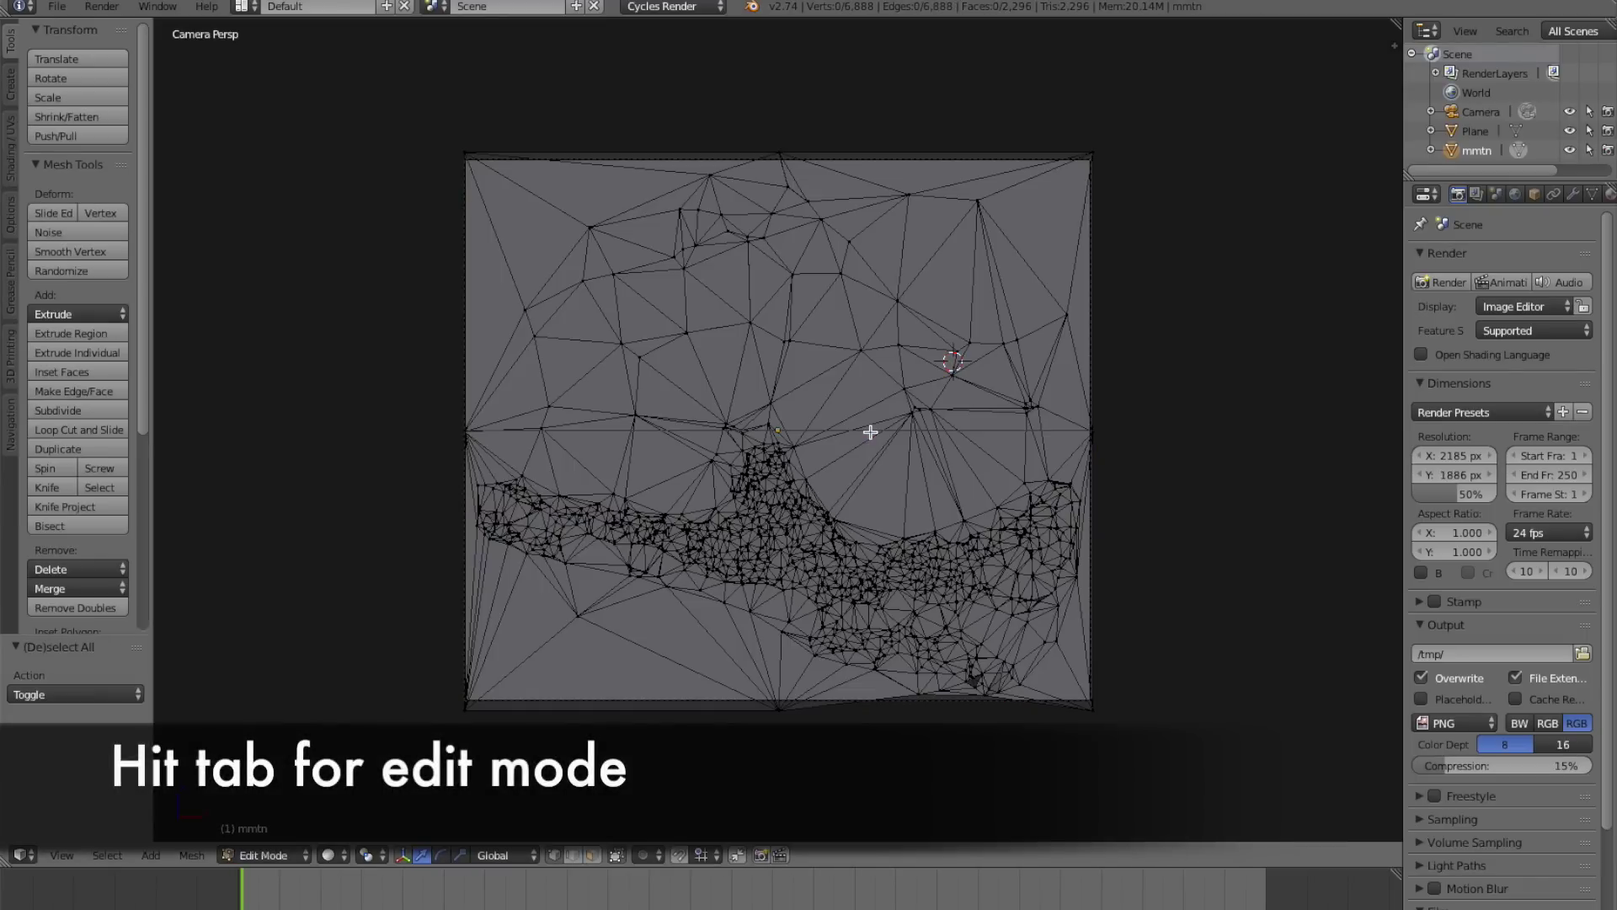
key("a")
key("w")
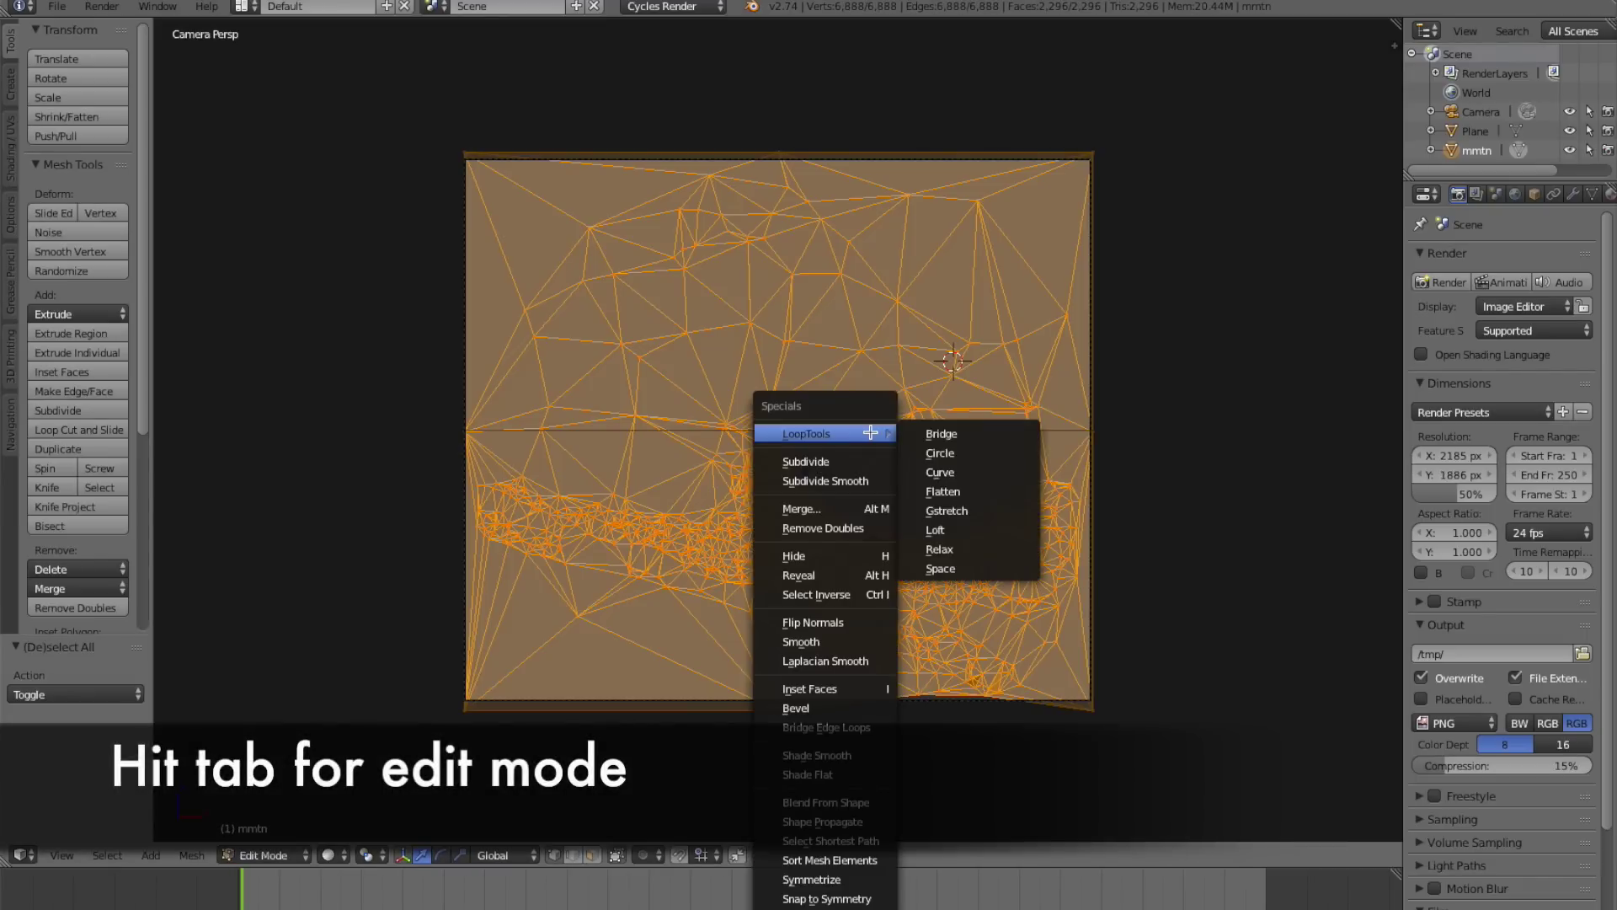
left_click(857, 532)
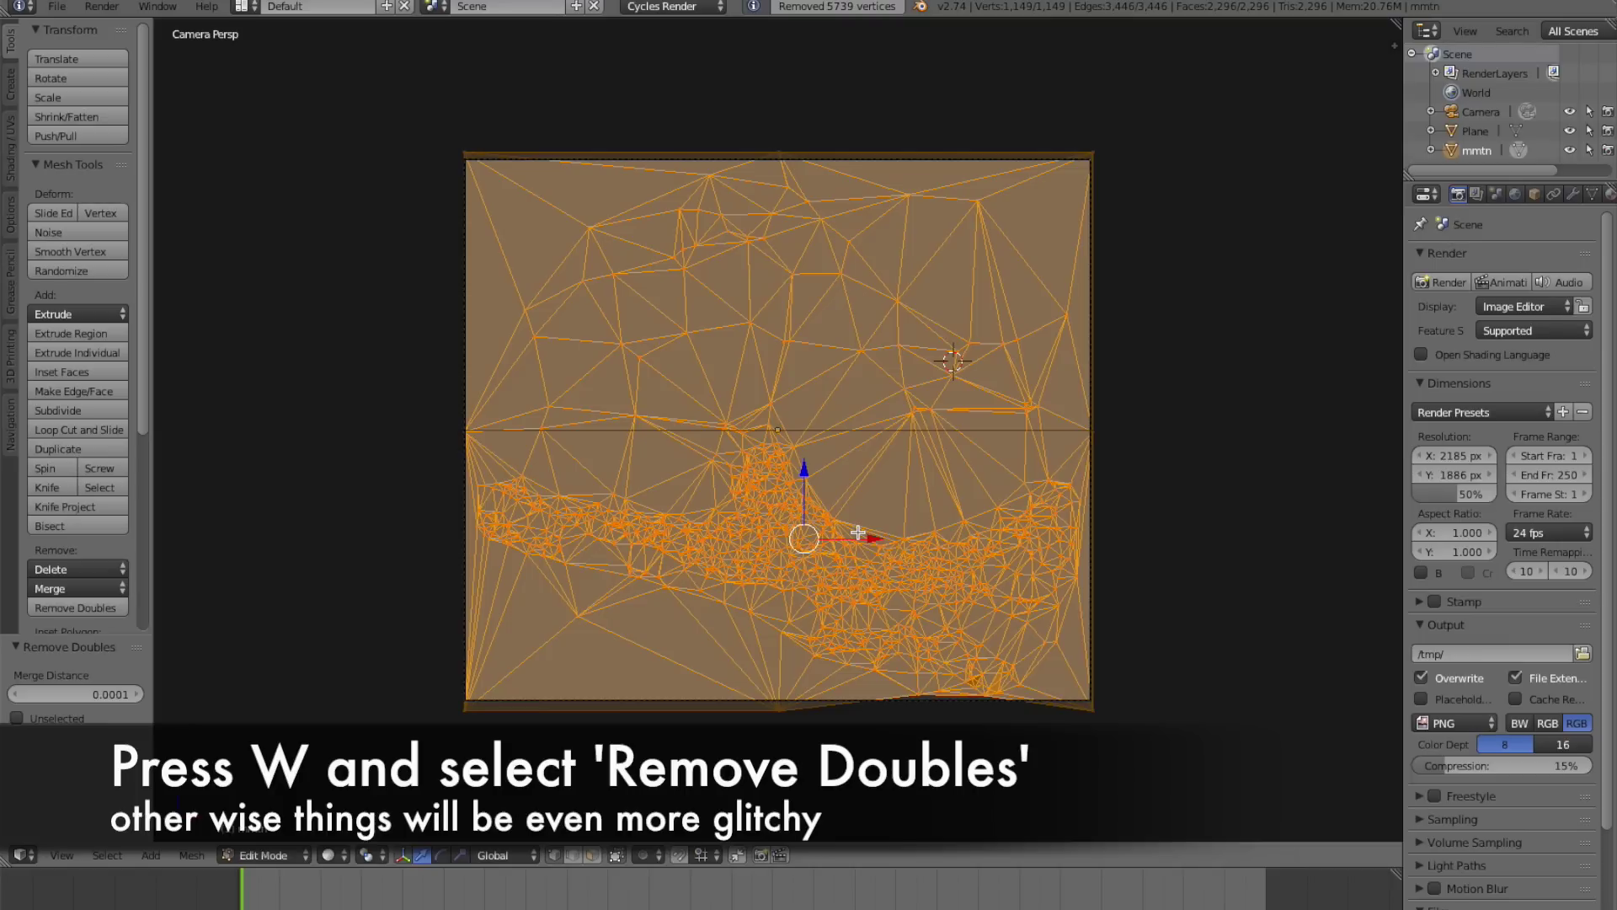
key("w")
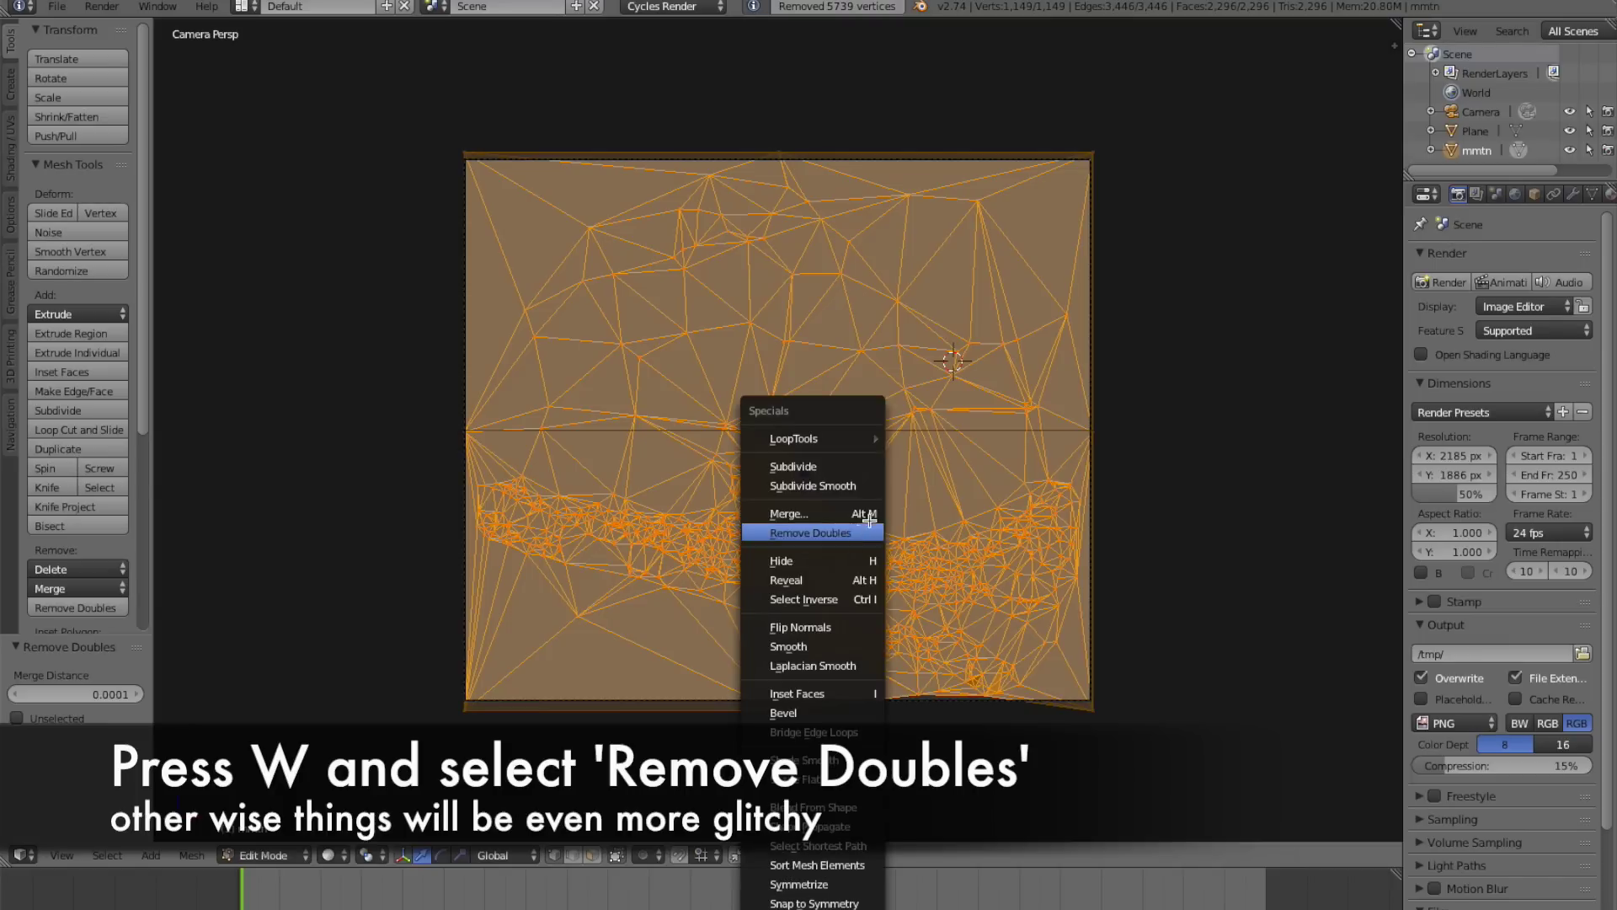
left_click(942, 455)
key("Tab")
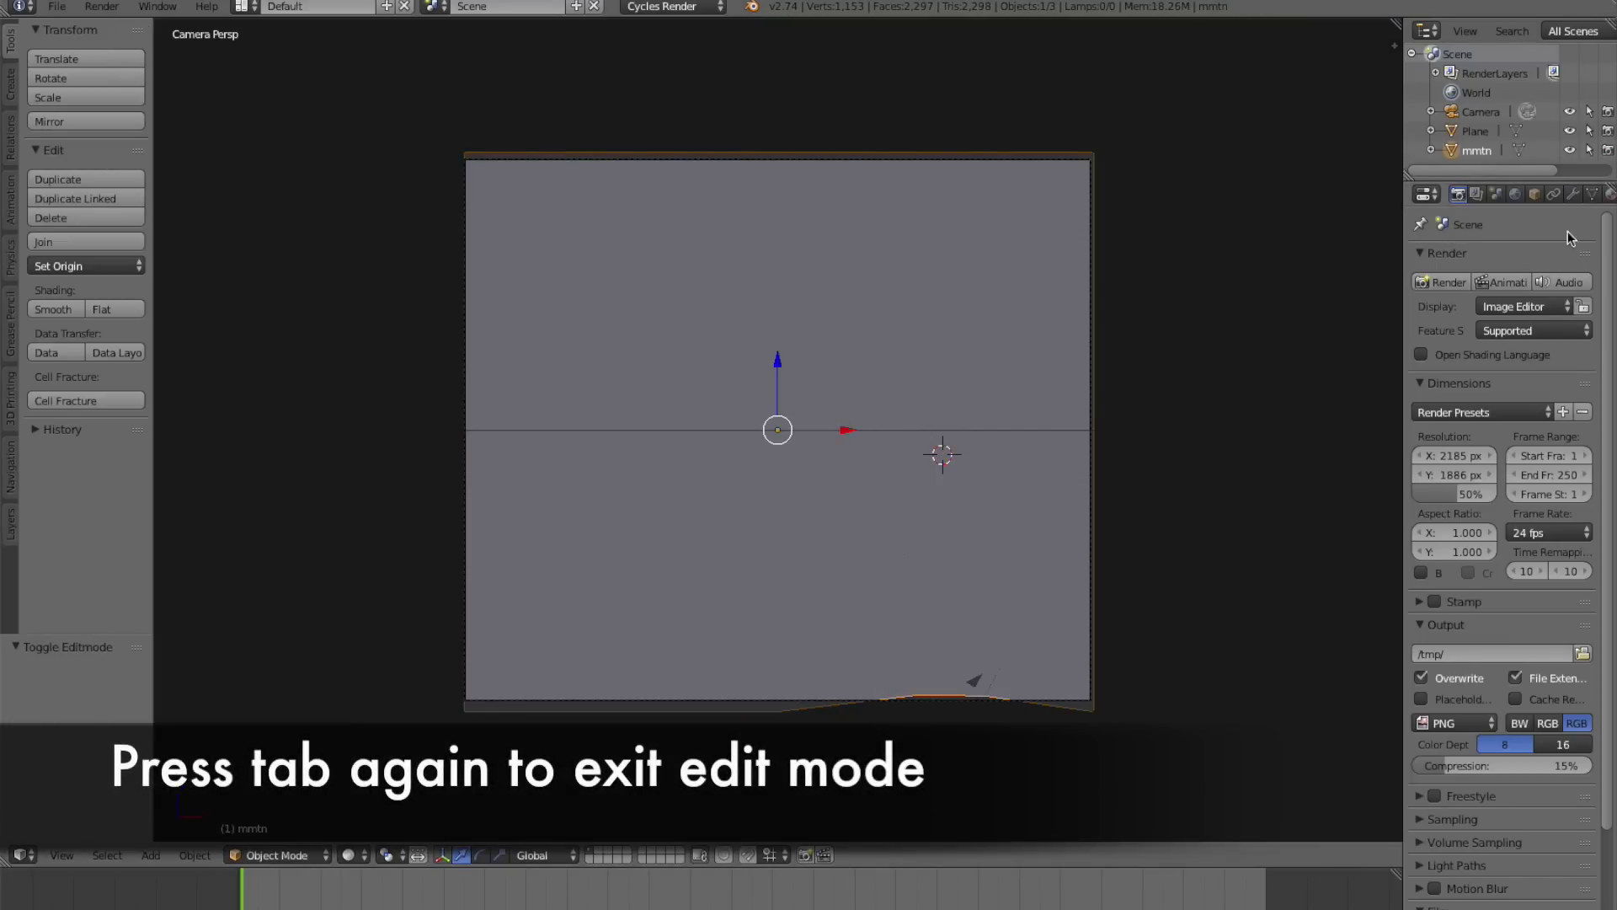
left_click(1609, 194)
Create a new material whose Color input is an Image Texture, ready to load an image.
left_click(1469, 325)
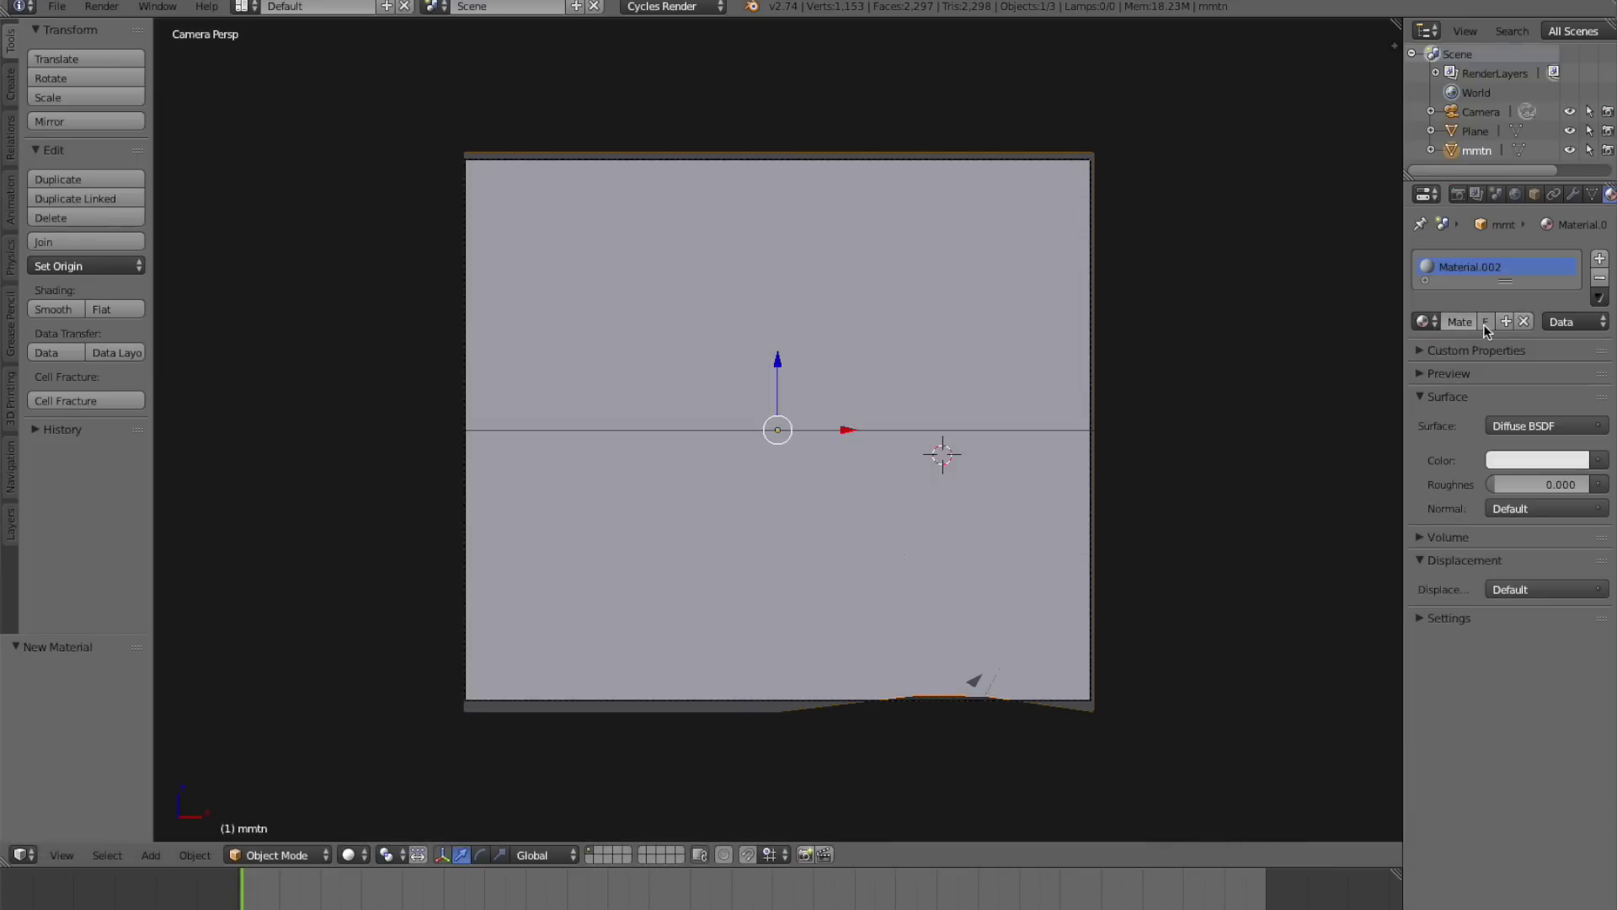
left_click(1552, 425)
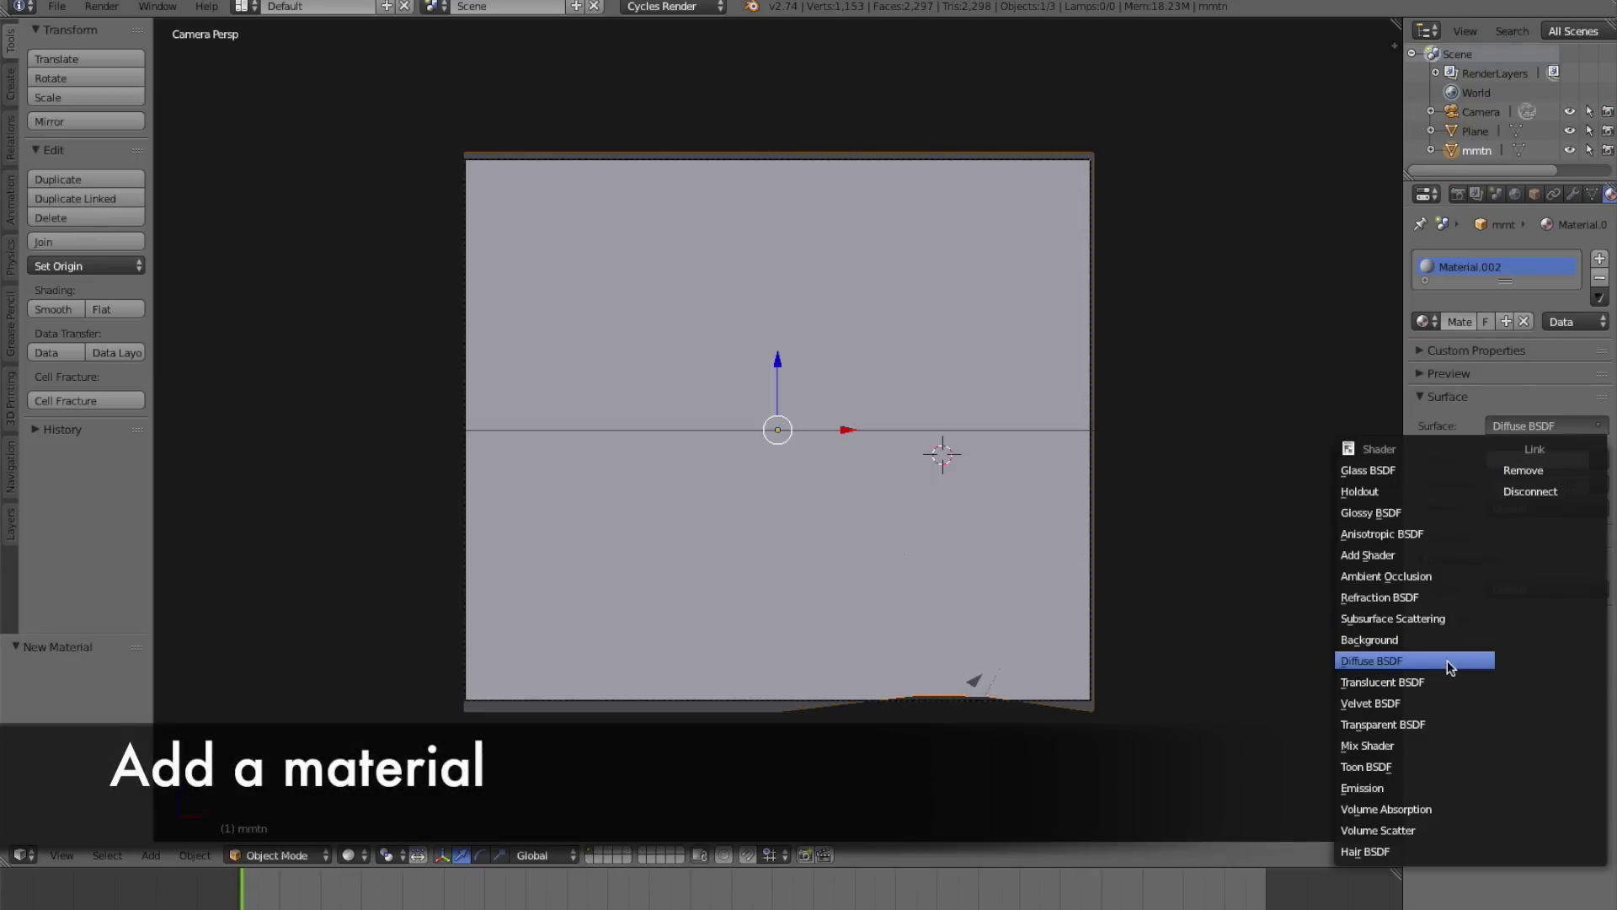
left_click(1597, 460)
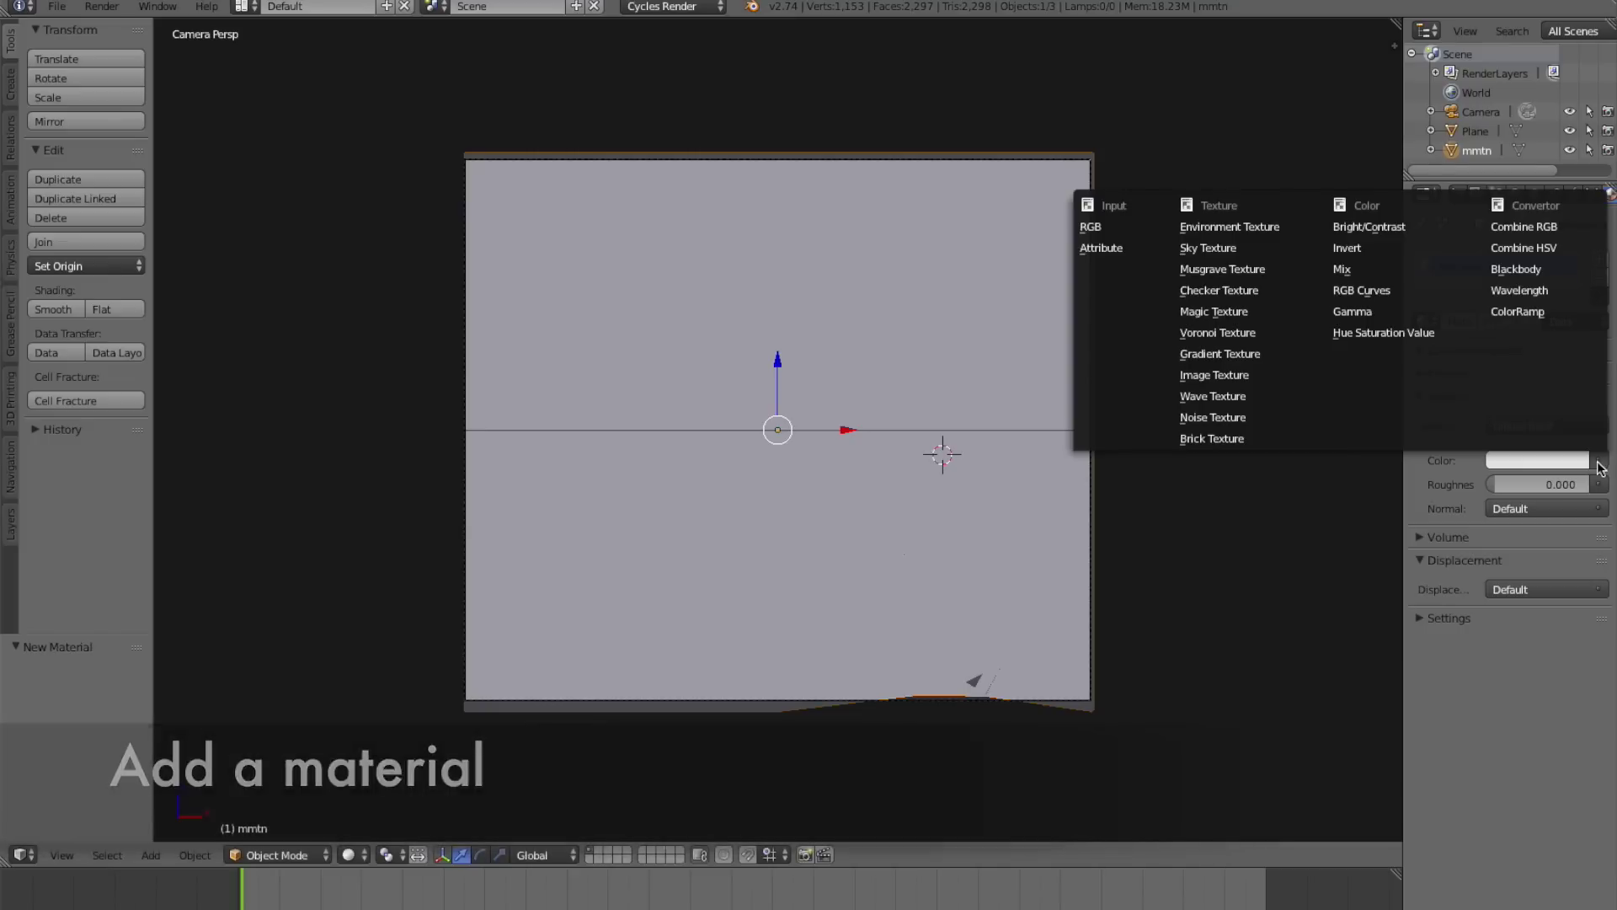
left_click(1271, 379)
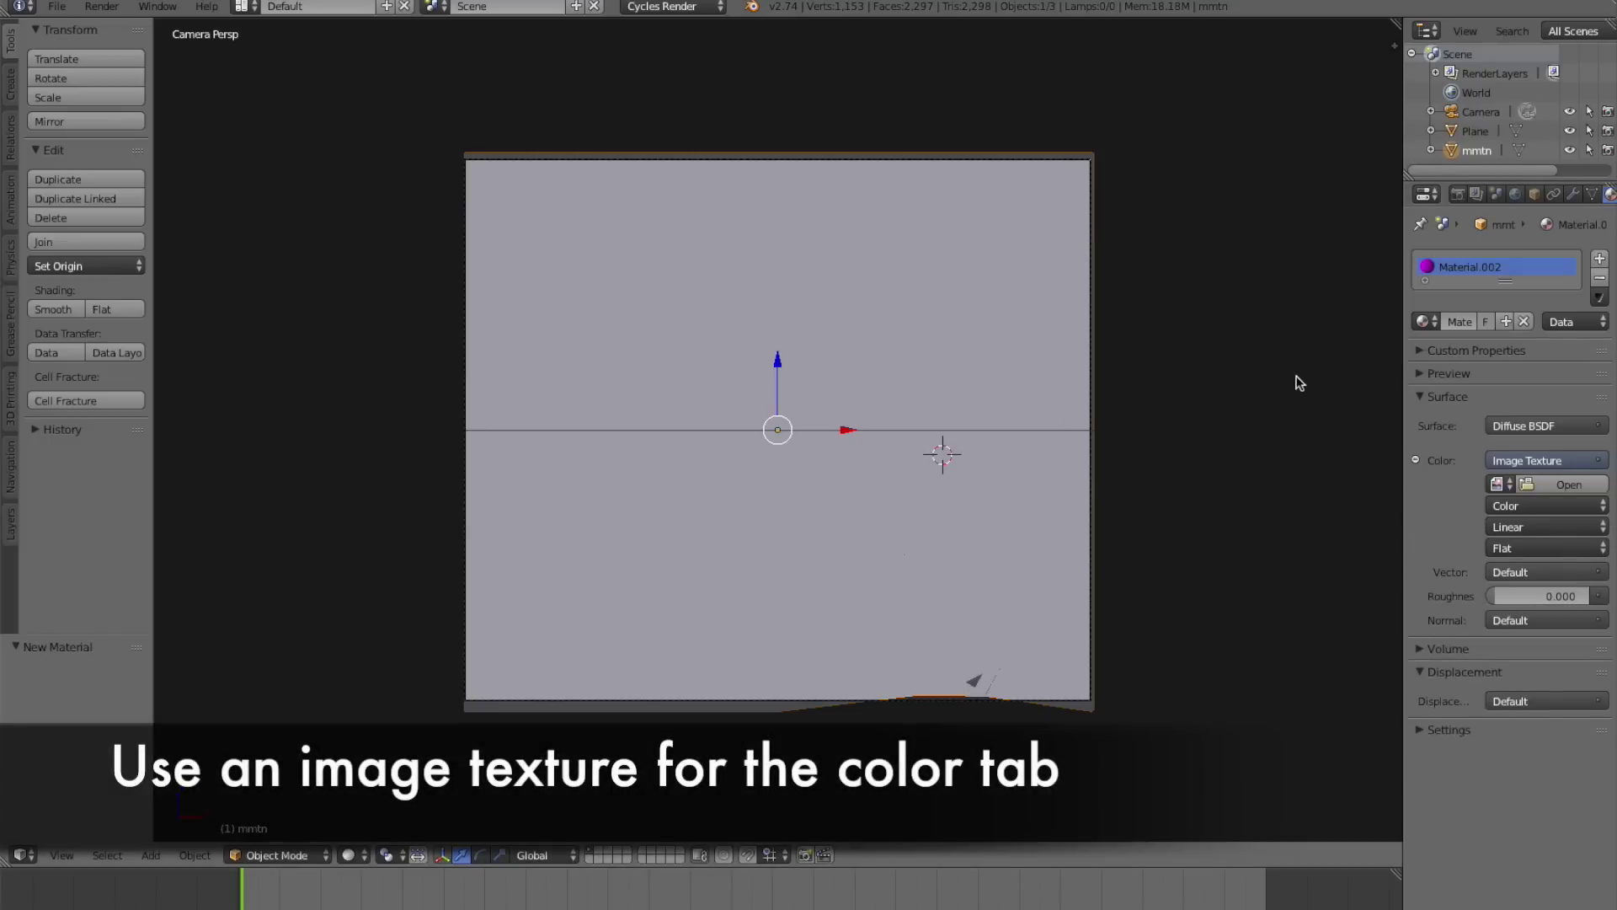
left_click(1587, 485)
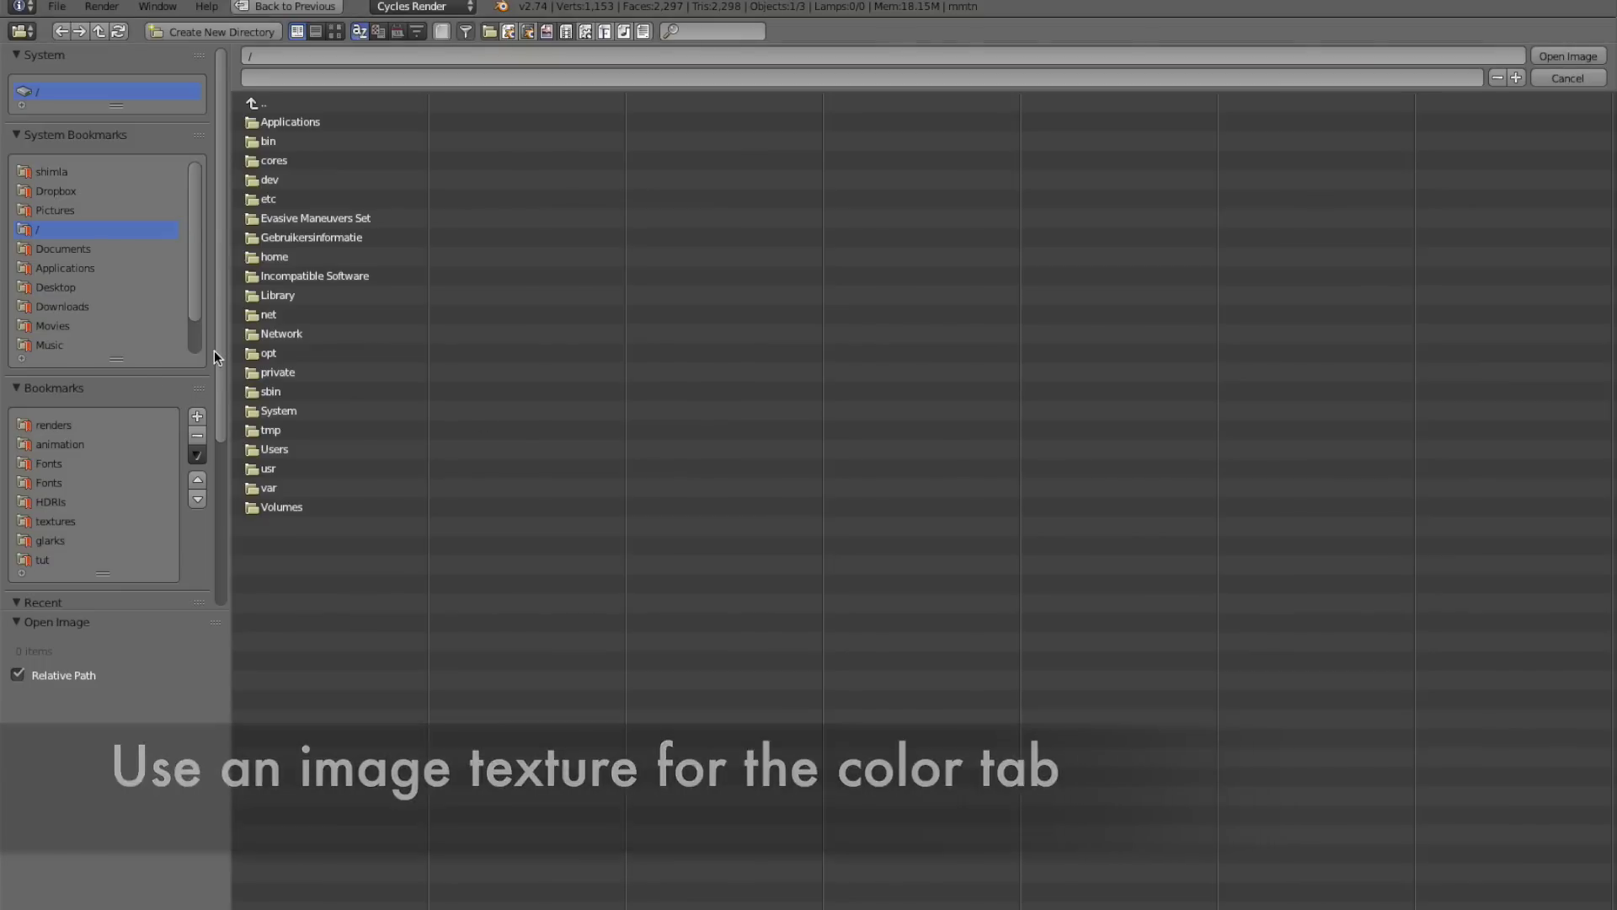
Load the 11665364_…_n.jpg night-sky photo from the tut folder into the Image Texture.
left_click(39, 563)
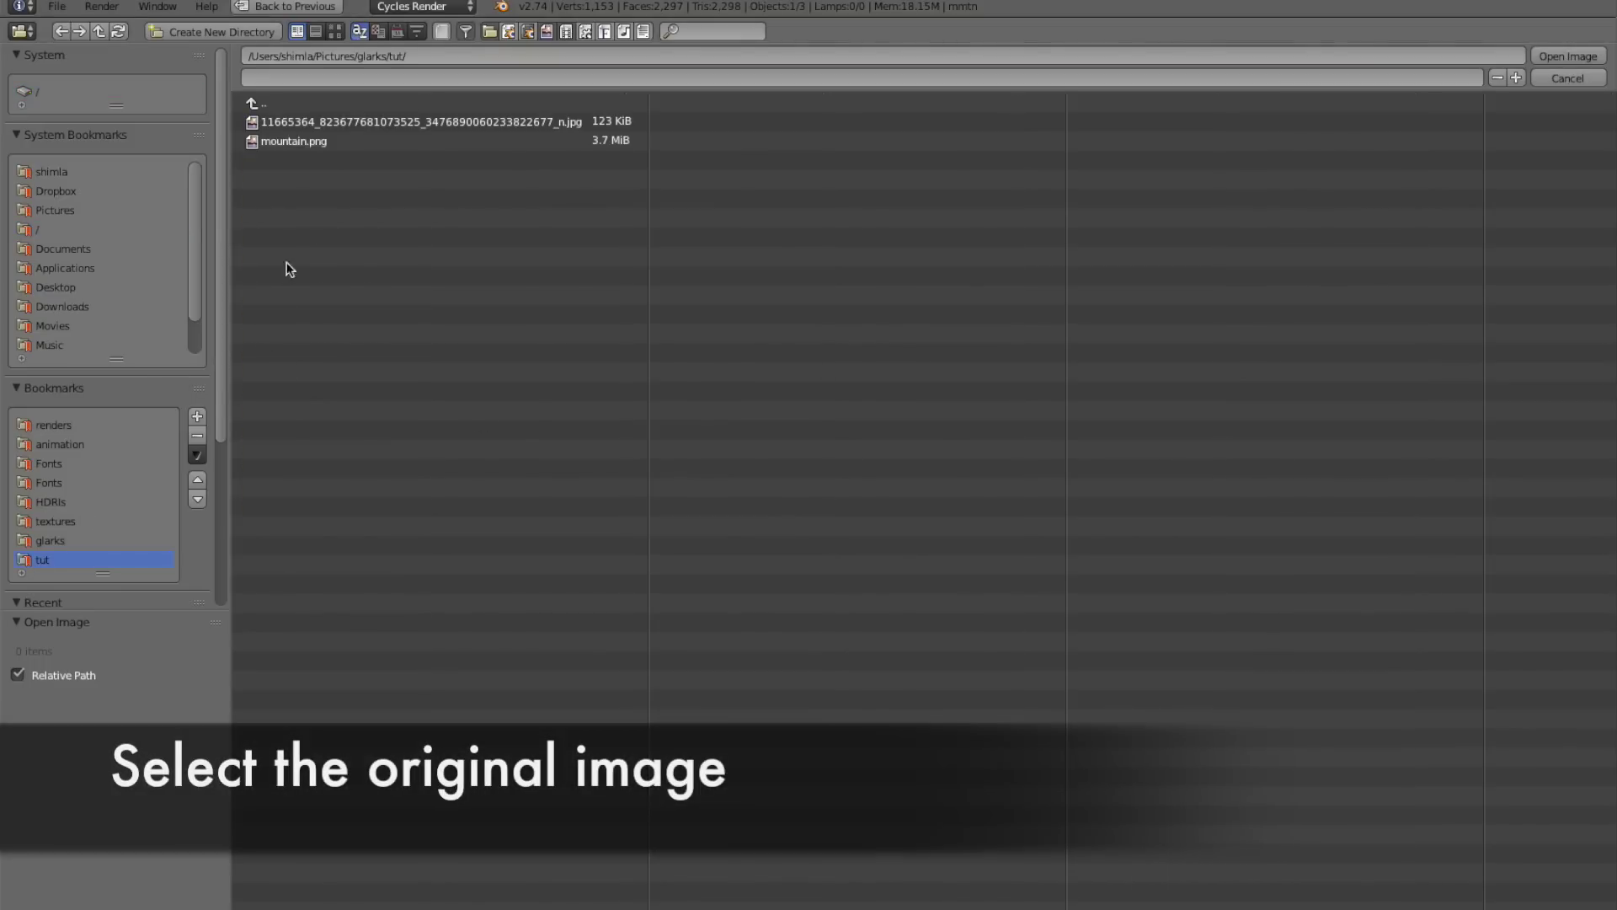
left_click(324, 139)
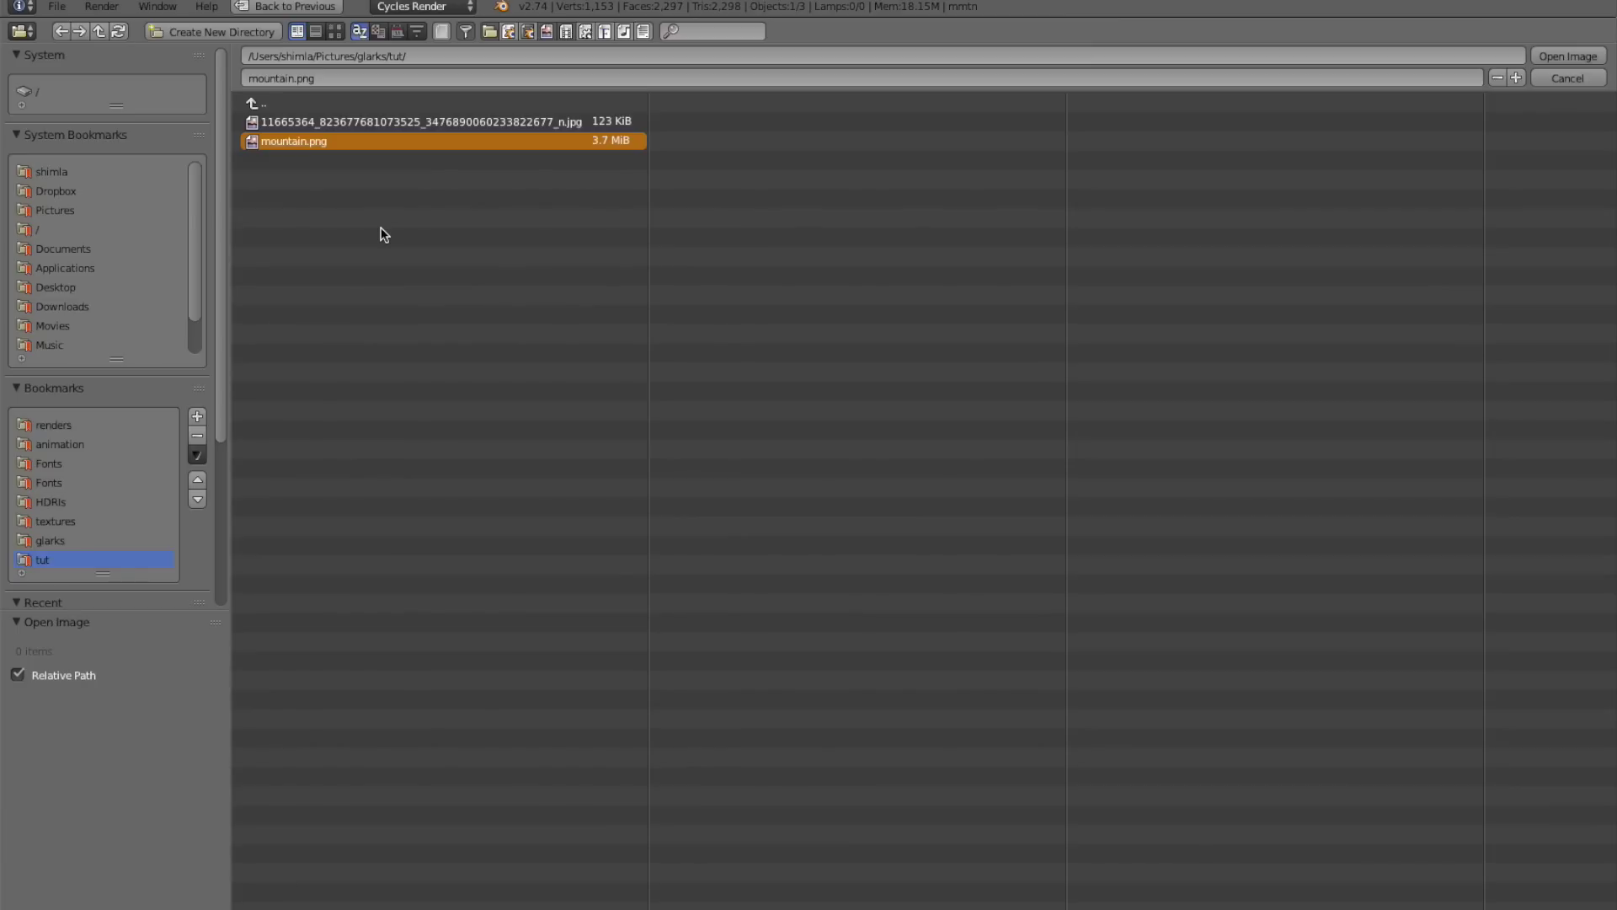
left_click(405, 124)
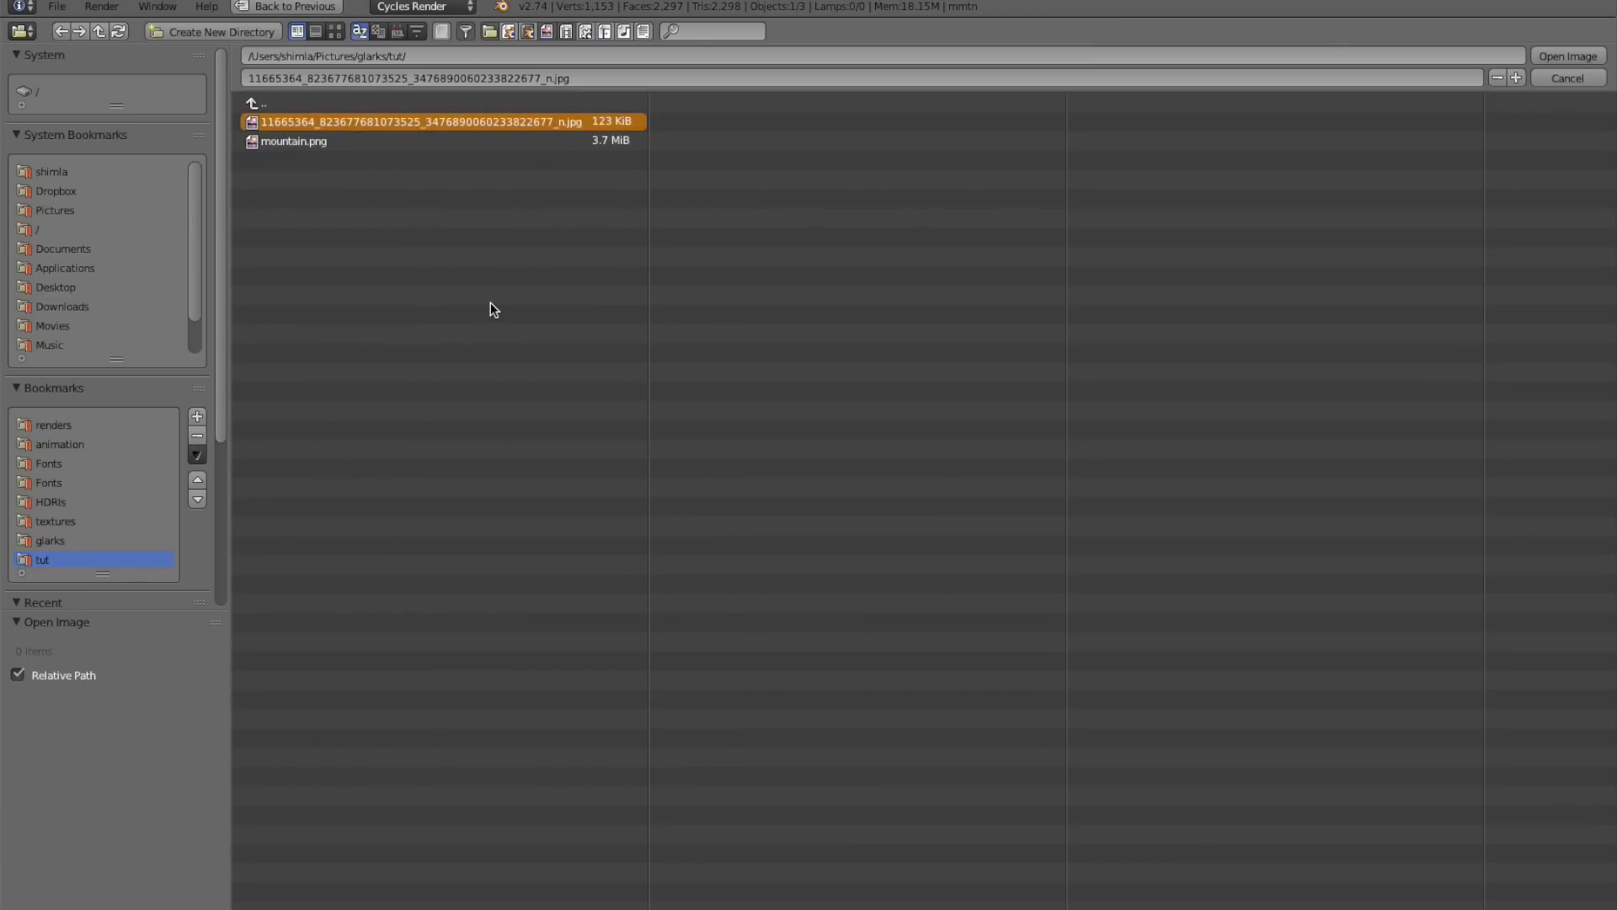
key("Return")
middle_click_drag(295, 575, 297, 576)
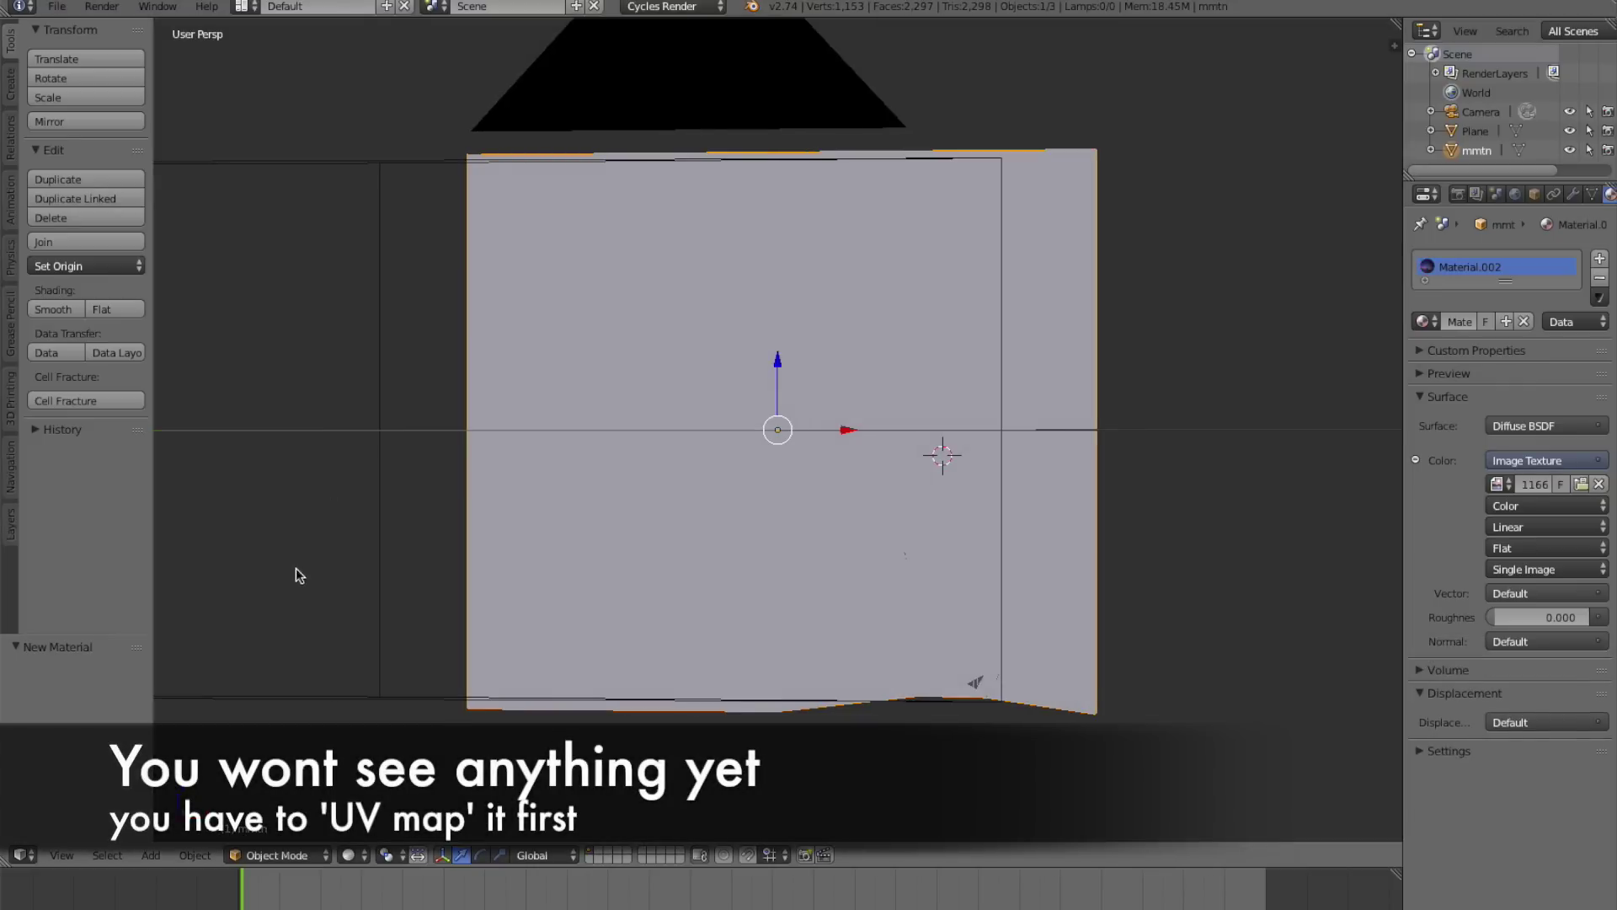
View the mountain through the scene camera, check rendered shading, and enter Edit Mode on mmtn.
key("KP_0")
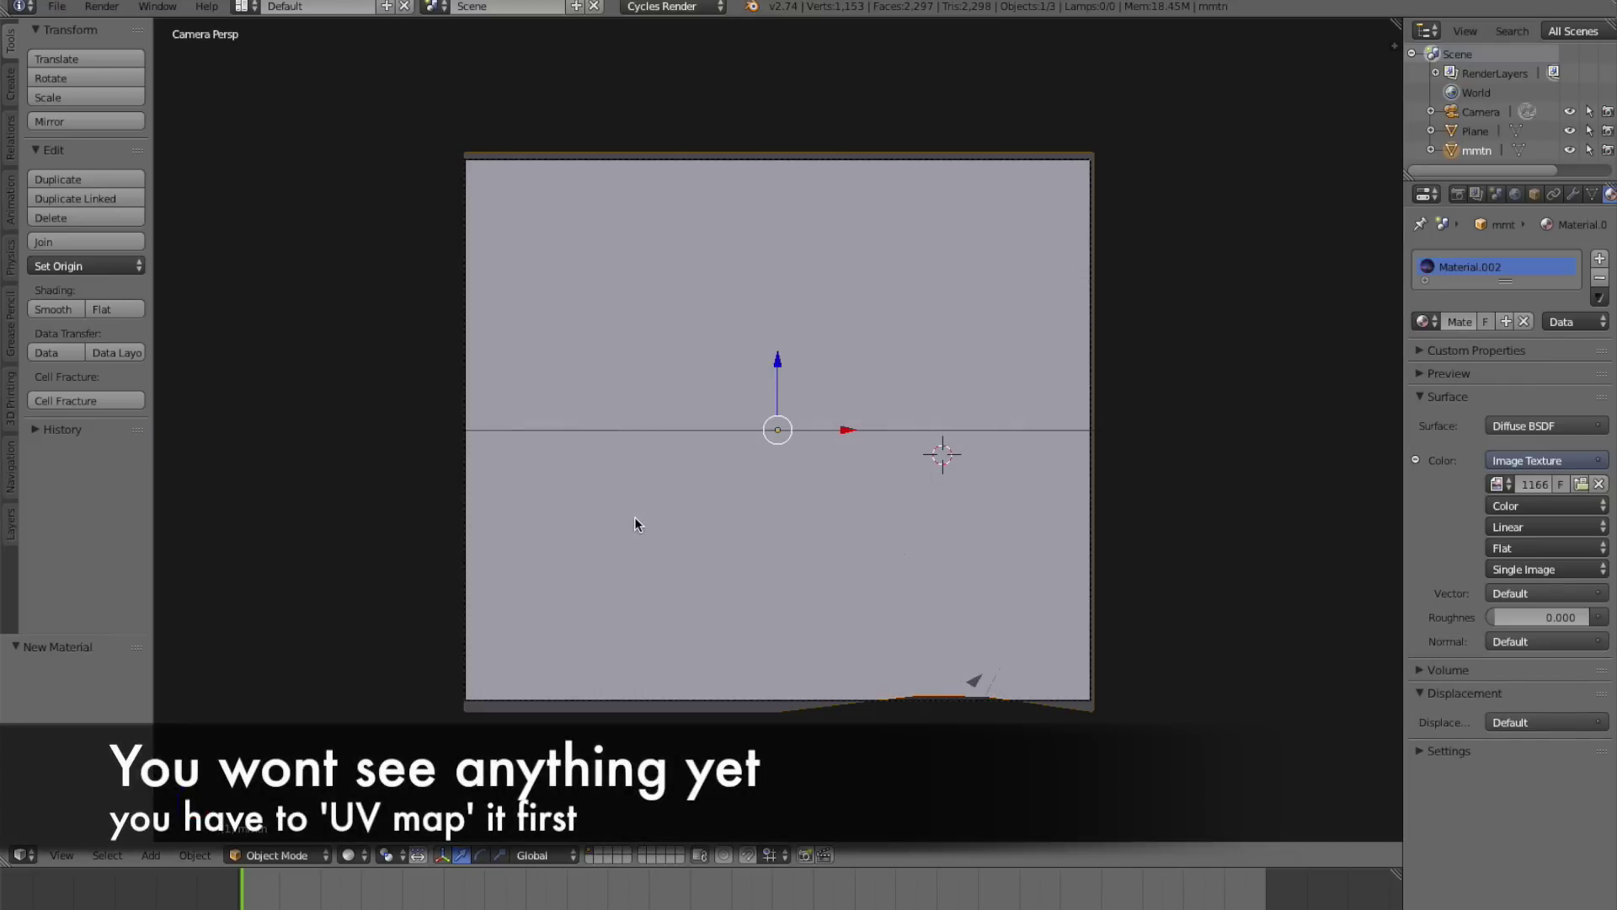
key("shift+z")
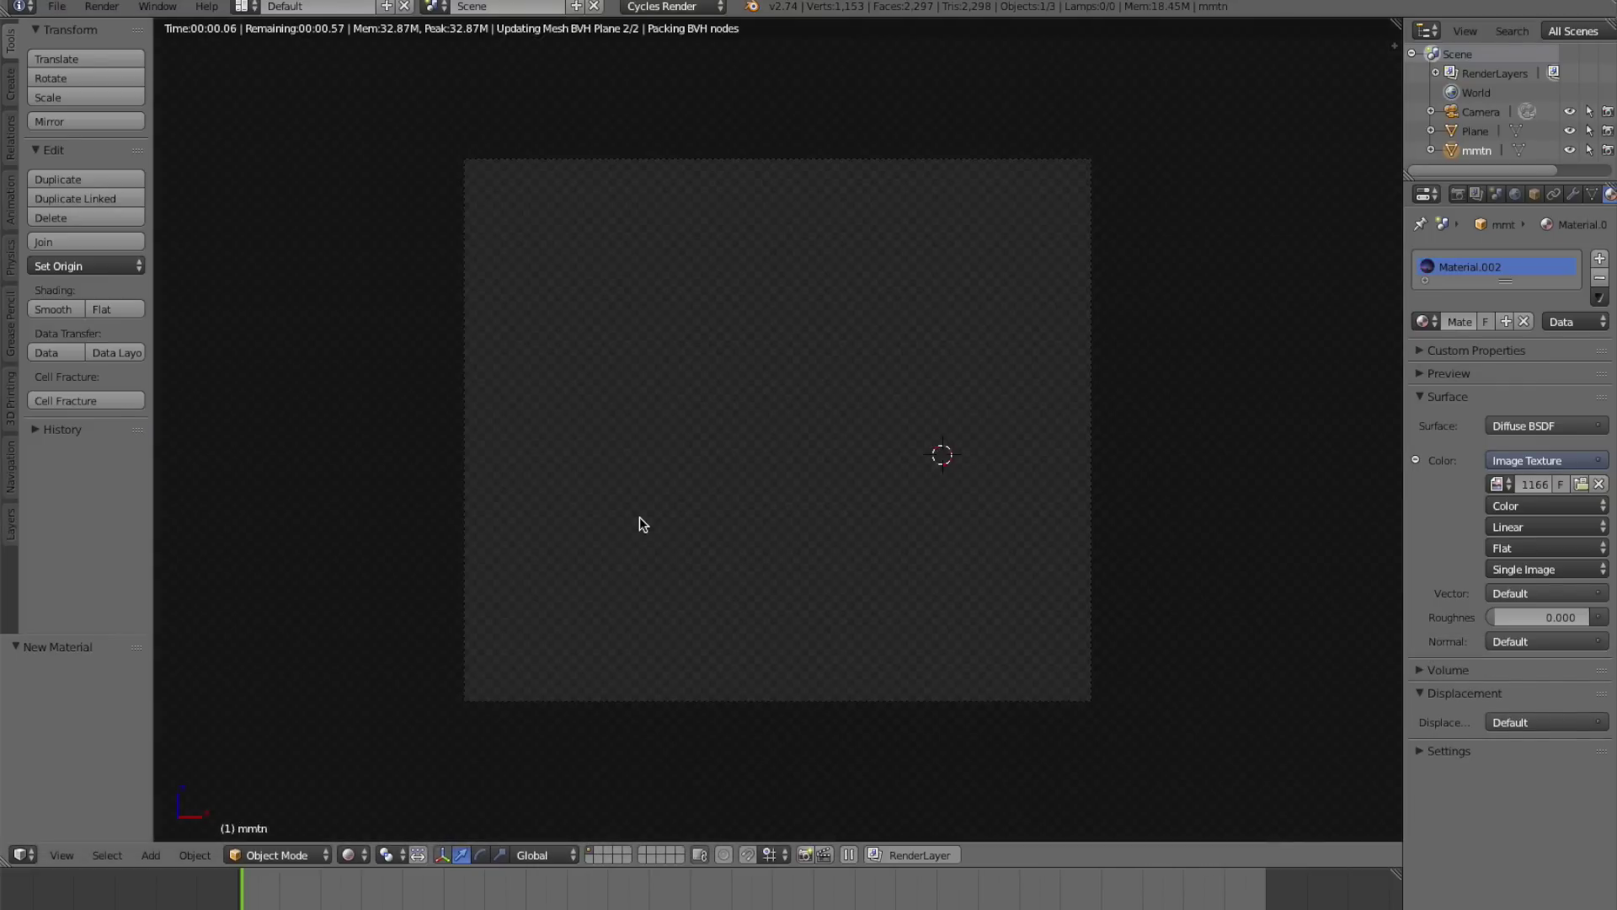
key("shift+z")
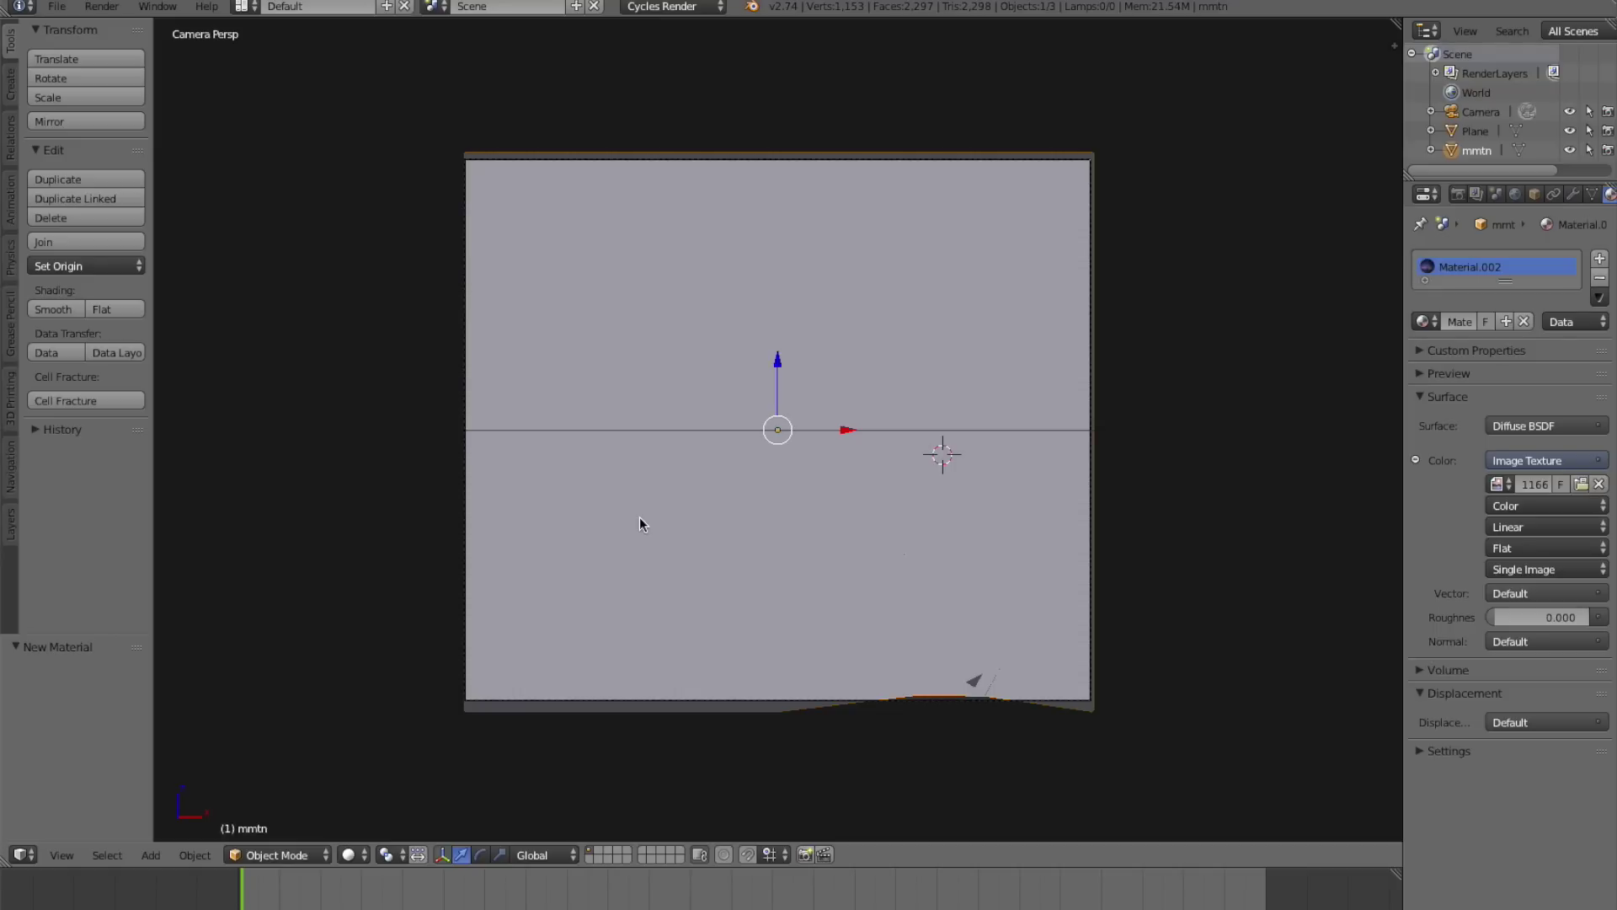
key("Tab")
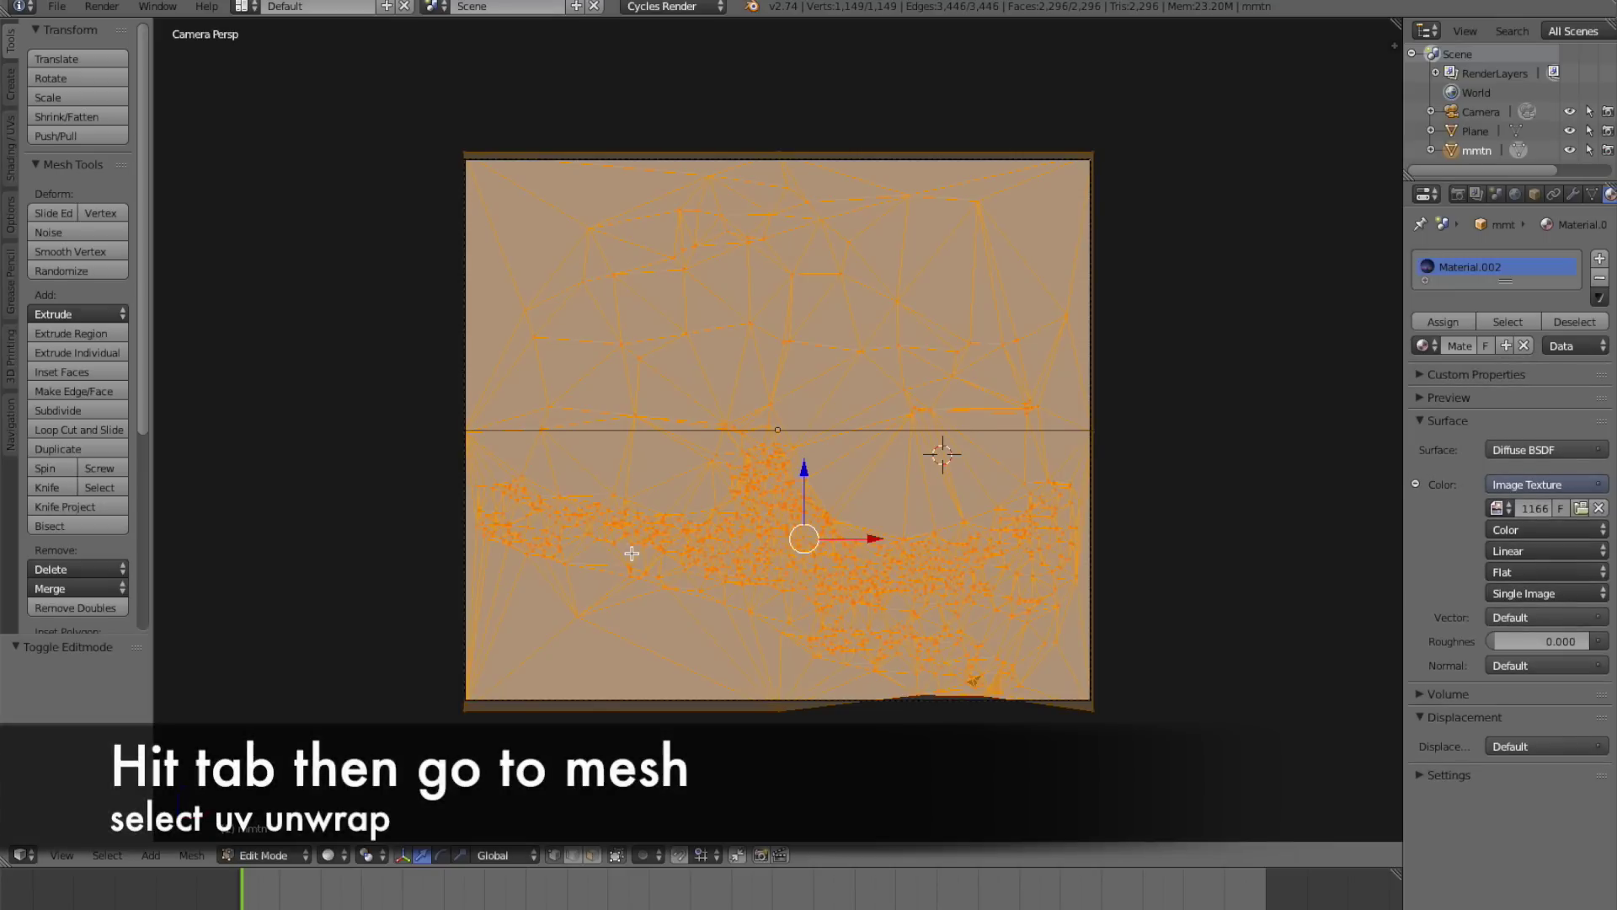
UV-unwrap all of mmtn with Project From View (Bounds) and preview the mapped photo rendered.
key("a")
key("a")
left_click(187, 855)
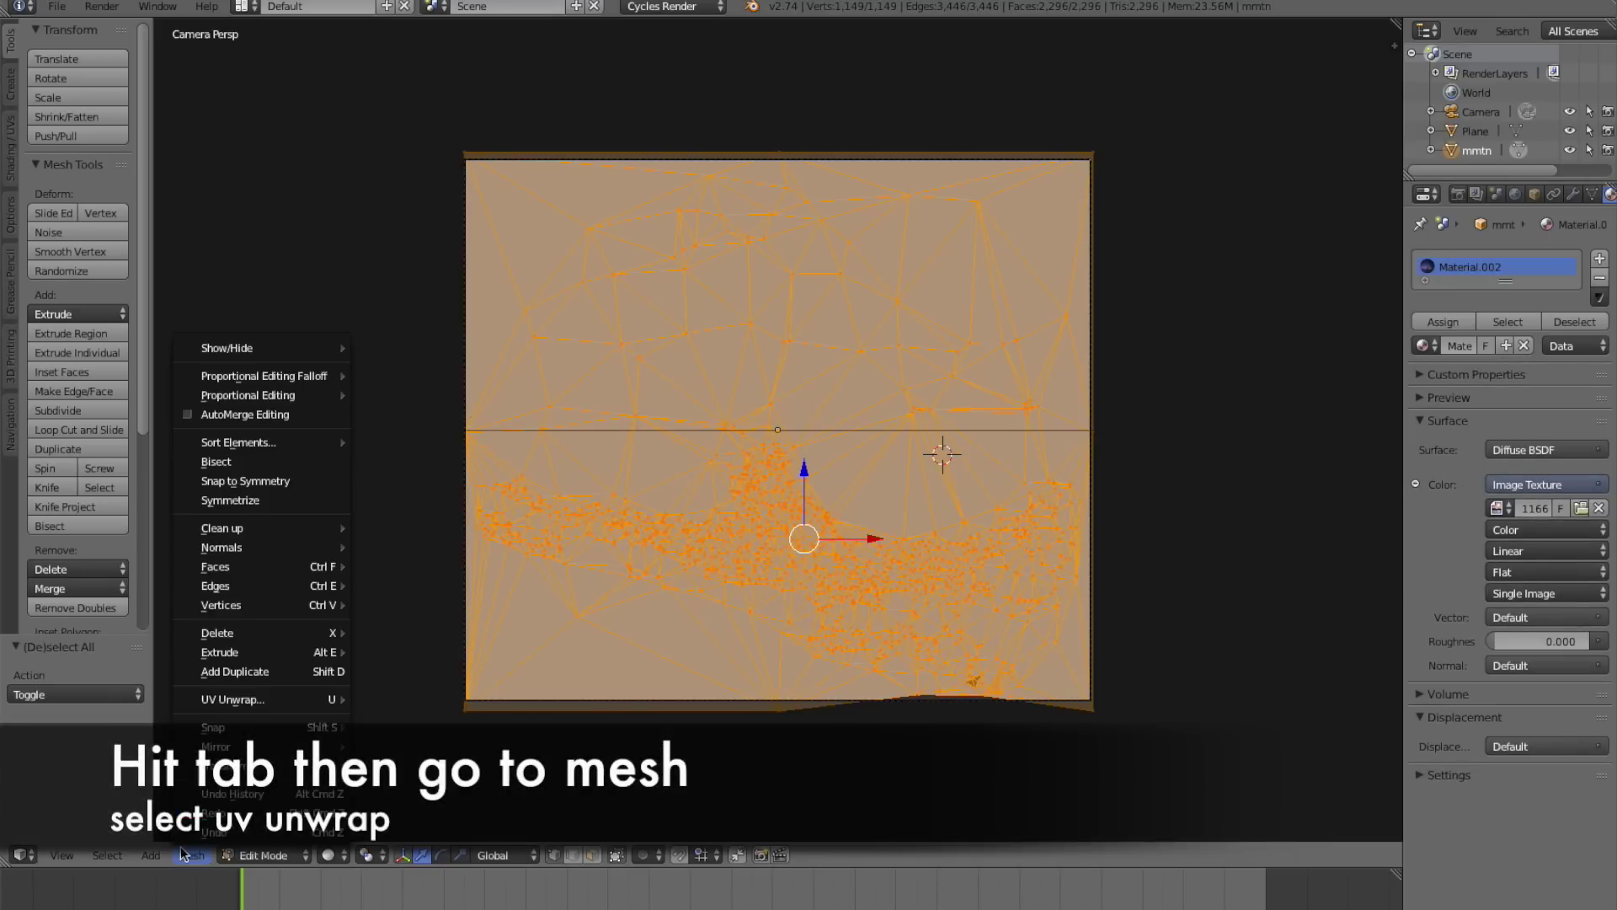
mouse_move(253, 699)
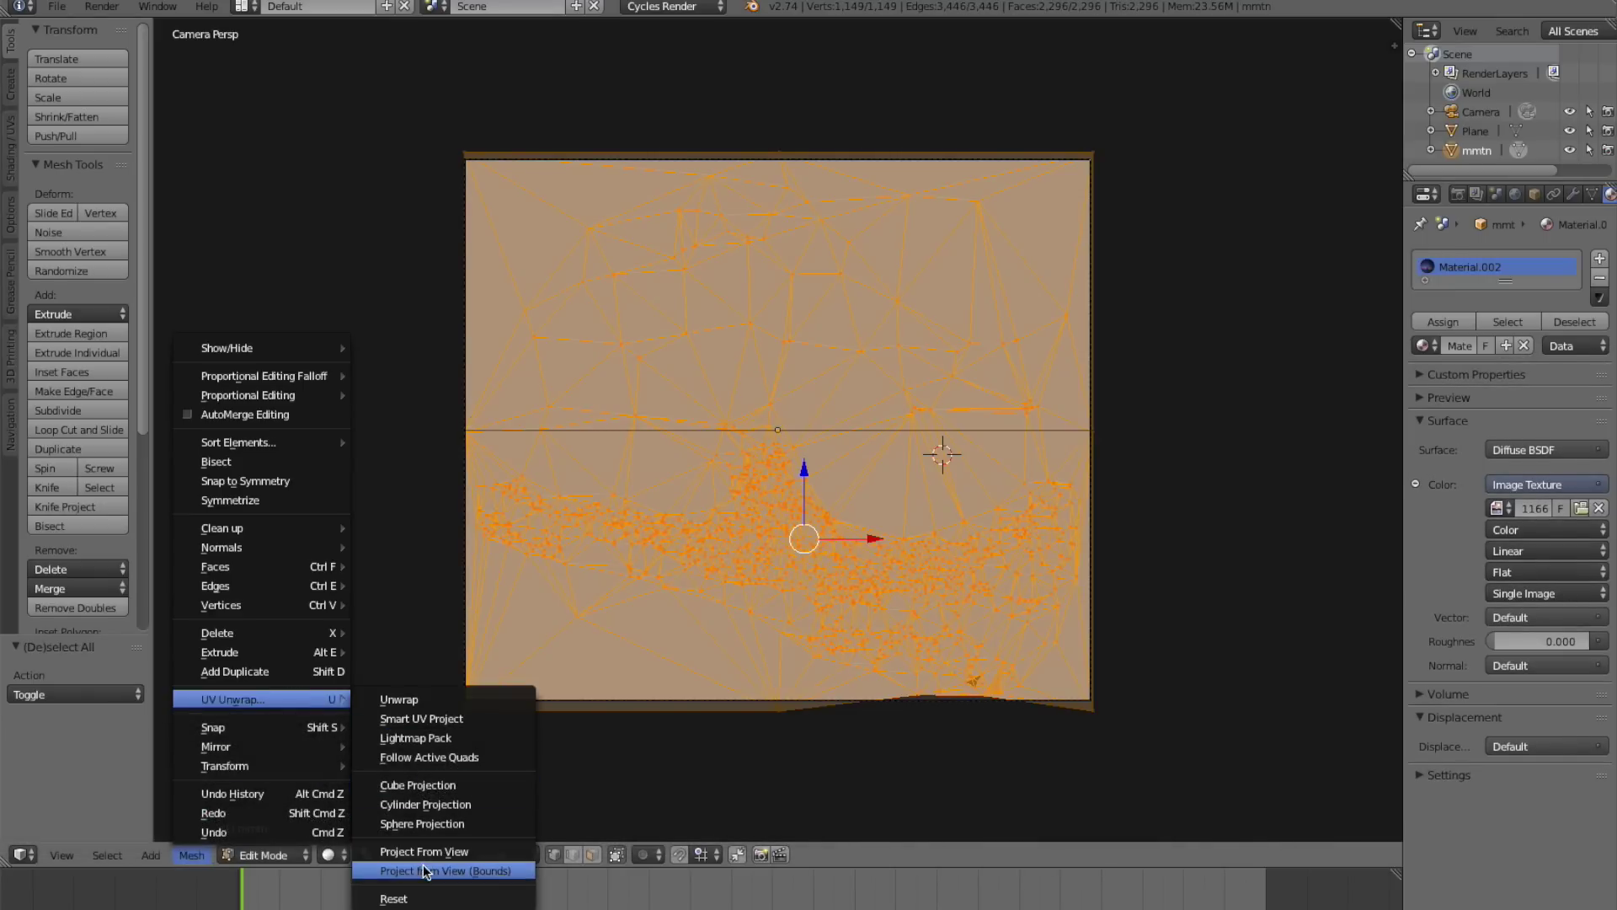
left_click(424, 870)
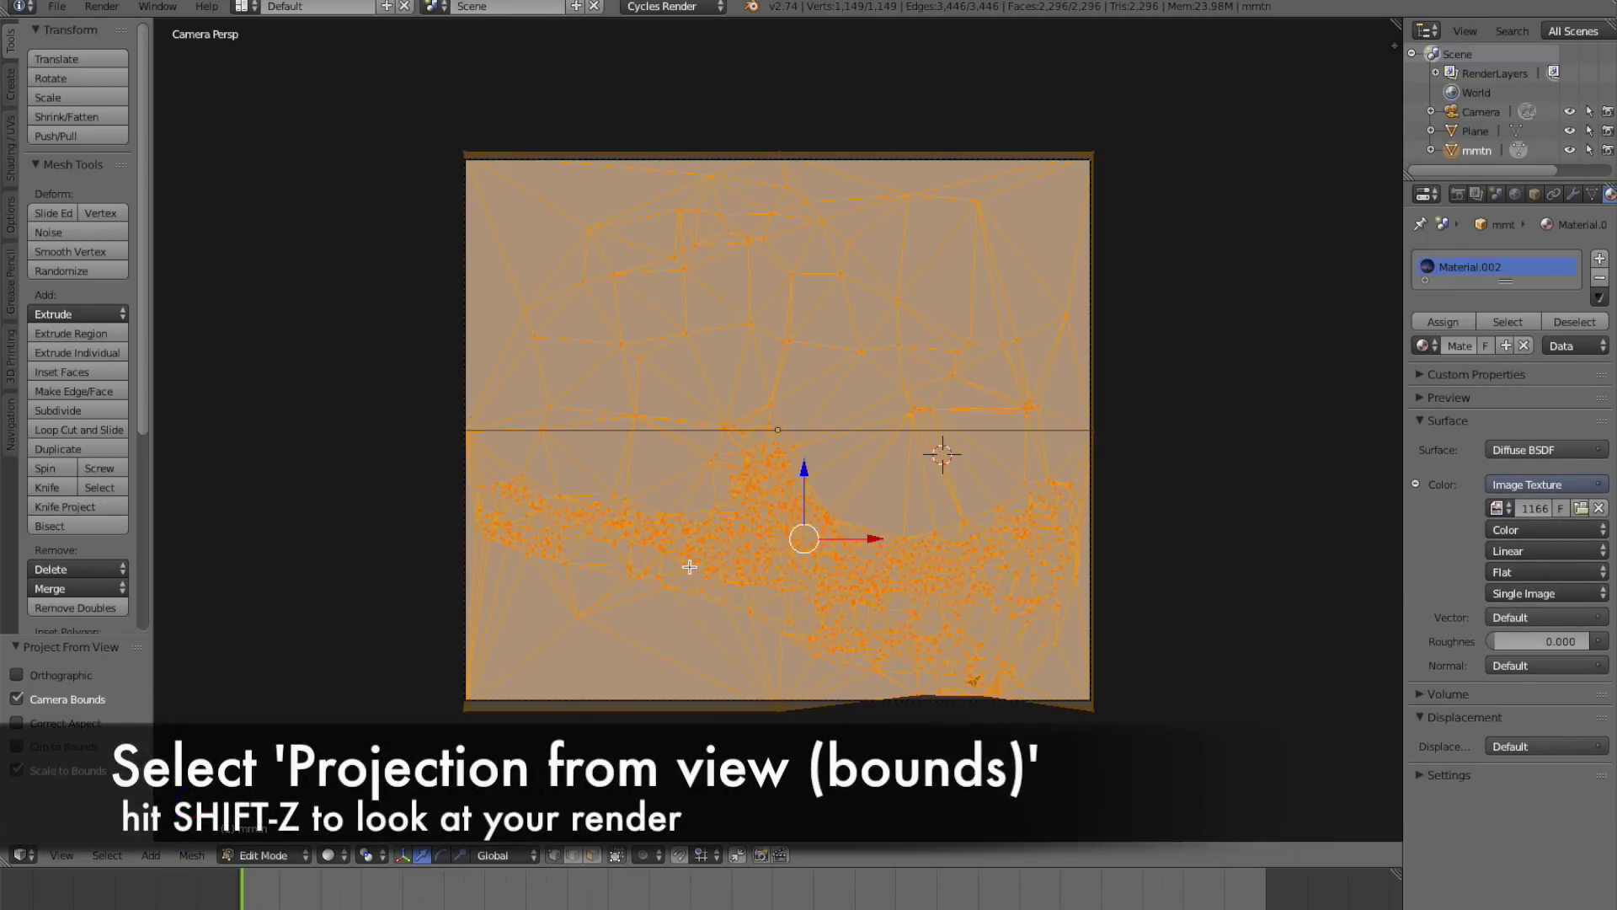
key("shift+z")
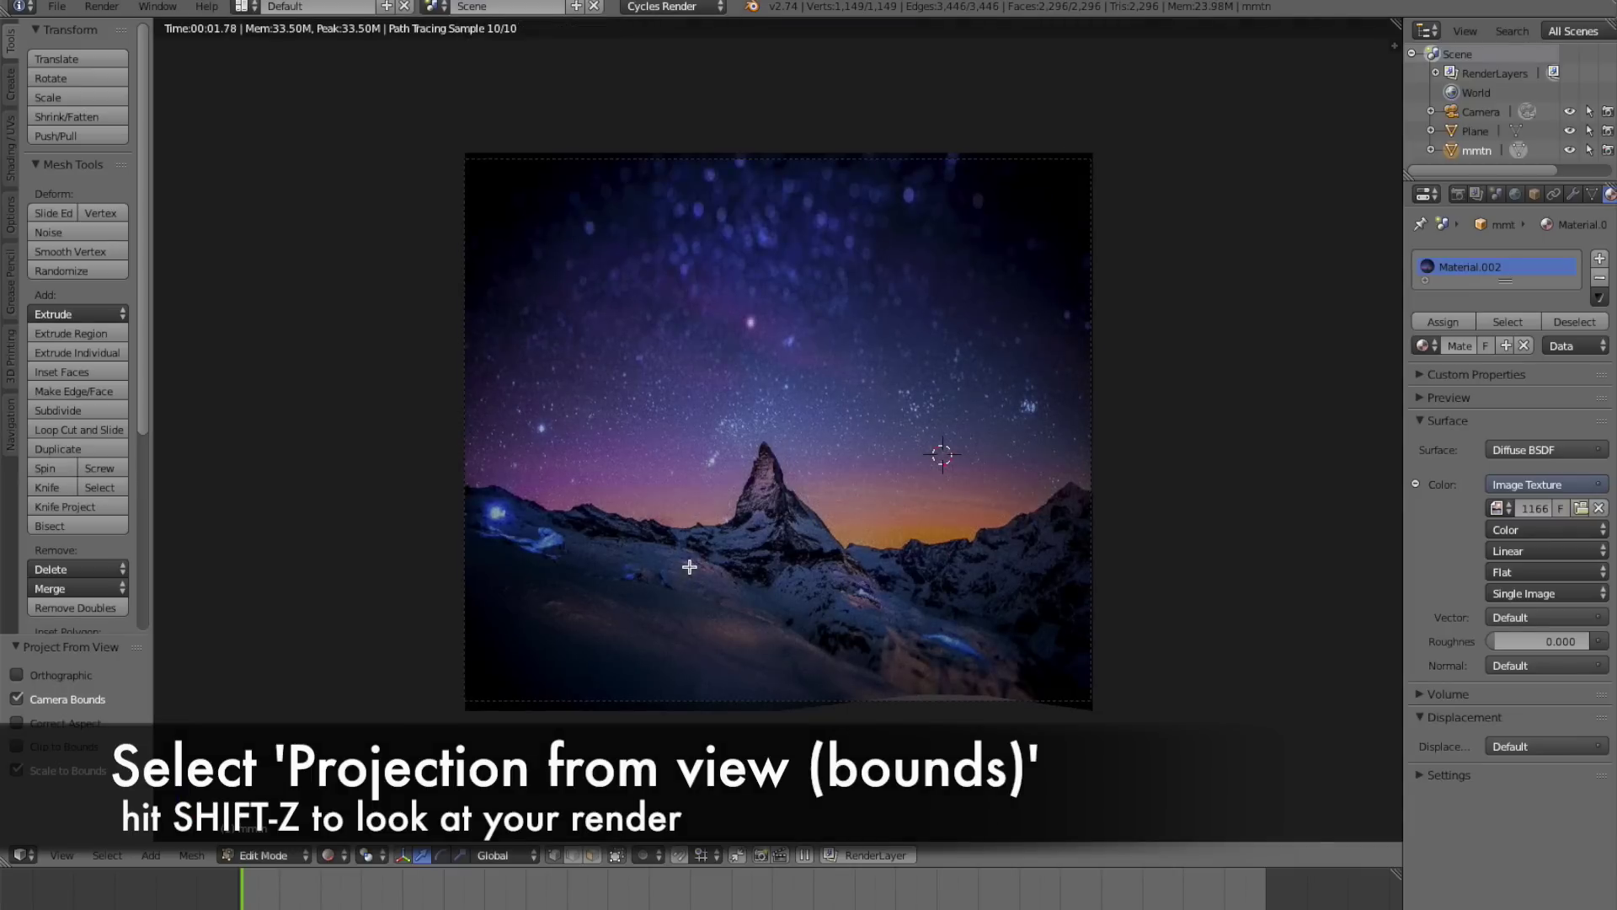
key("shift+z")
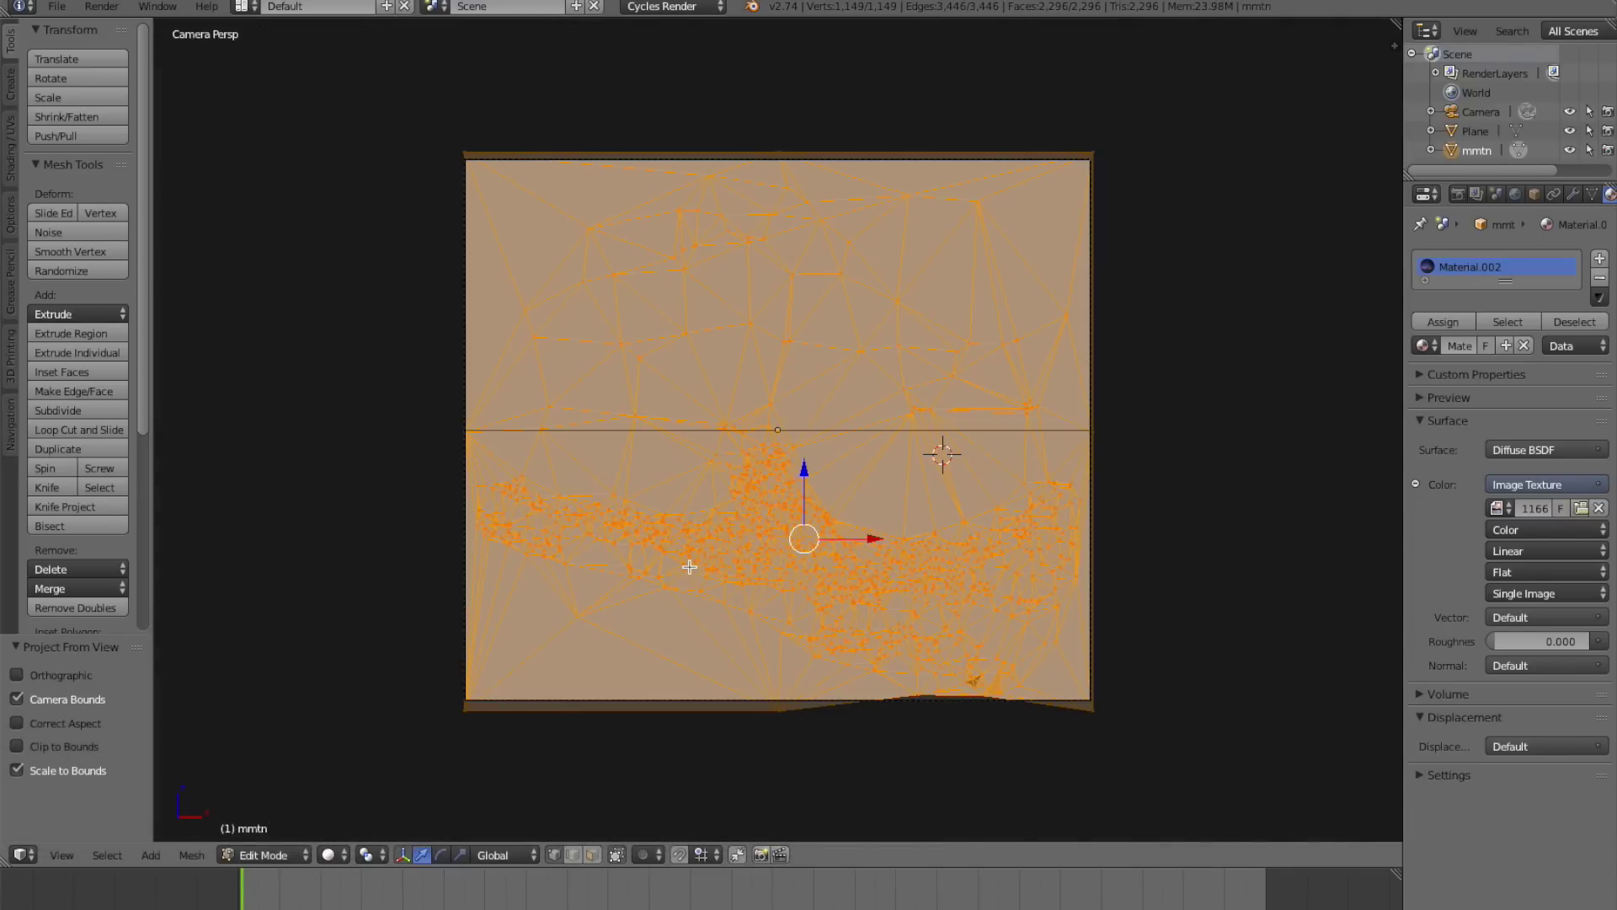
key("a")
key("a")
Randomize the mmtn vertices with Amount 10 and preview the shattered look in rendered shading.
left_click(113, 269)
left_click(110, 694)
type("10")
key("Return")
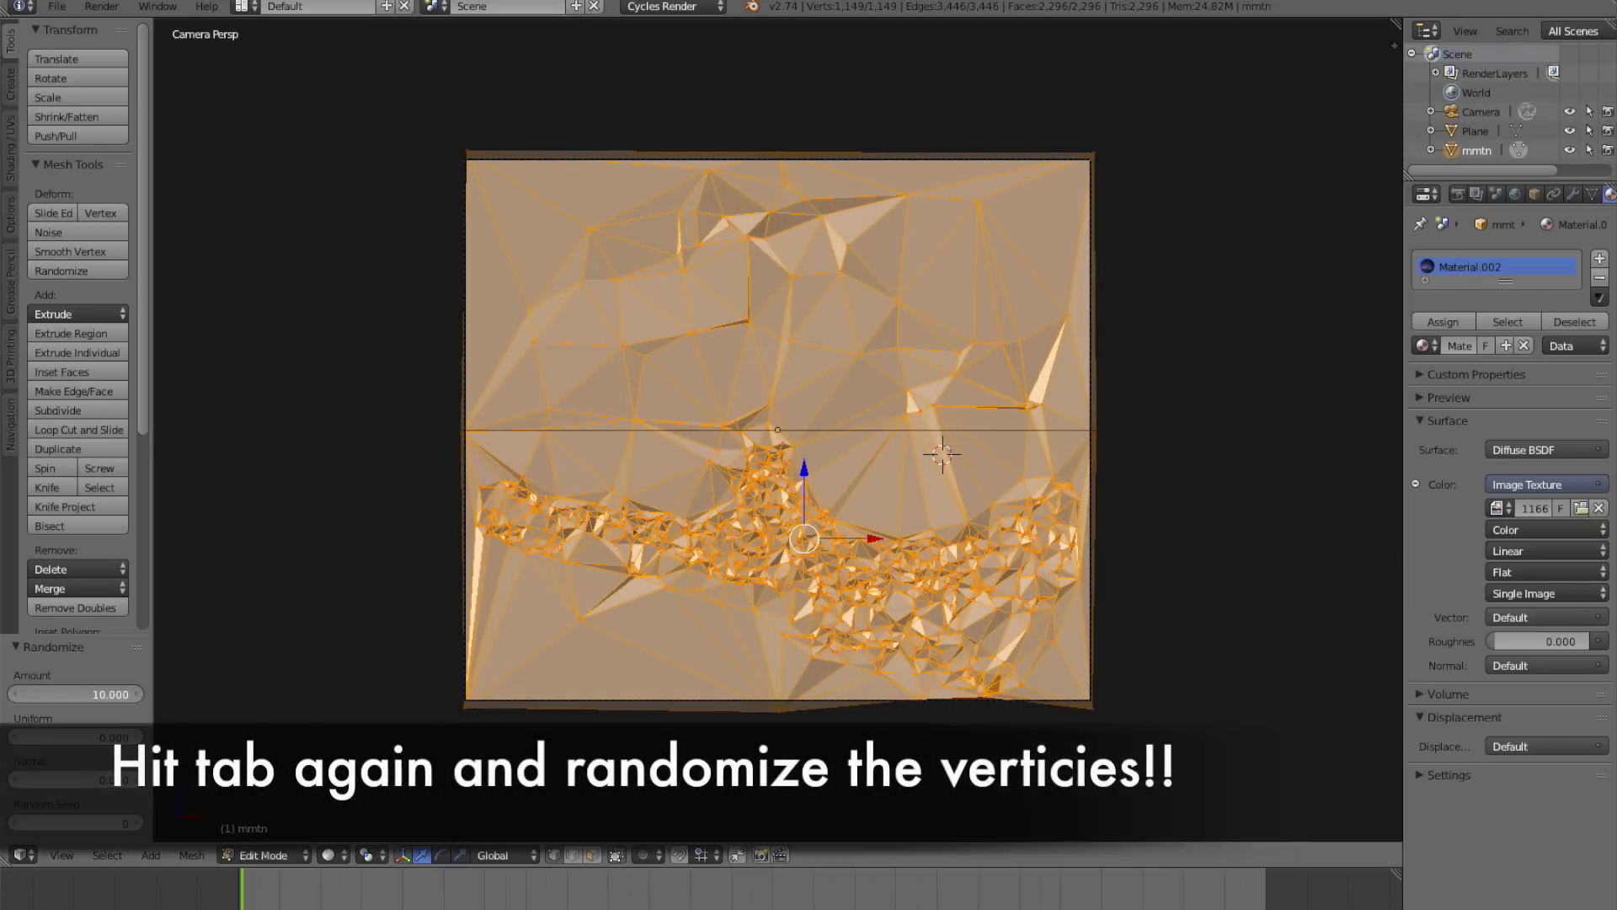
key("shift+z")
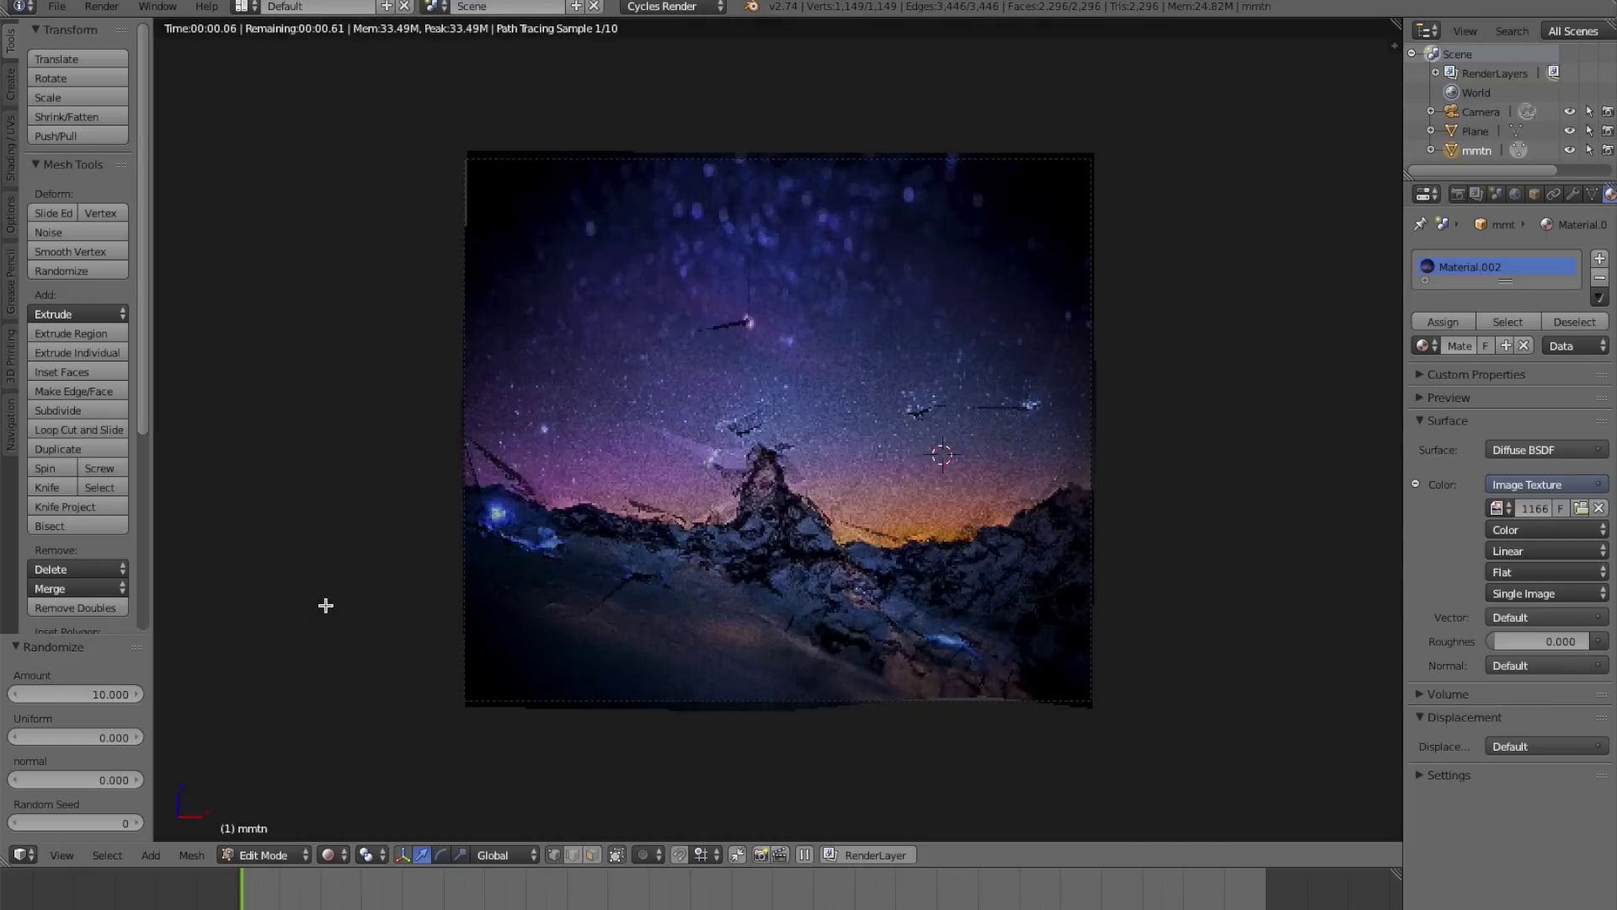
left_click_drag(101, 694, 101, 694)
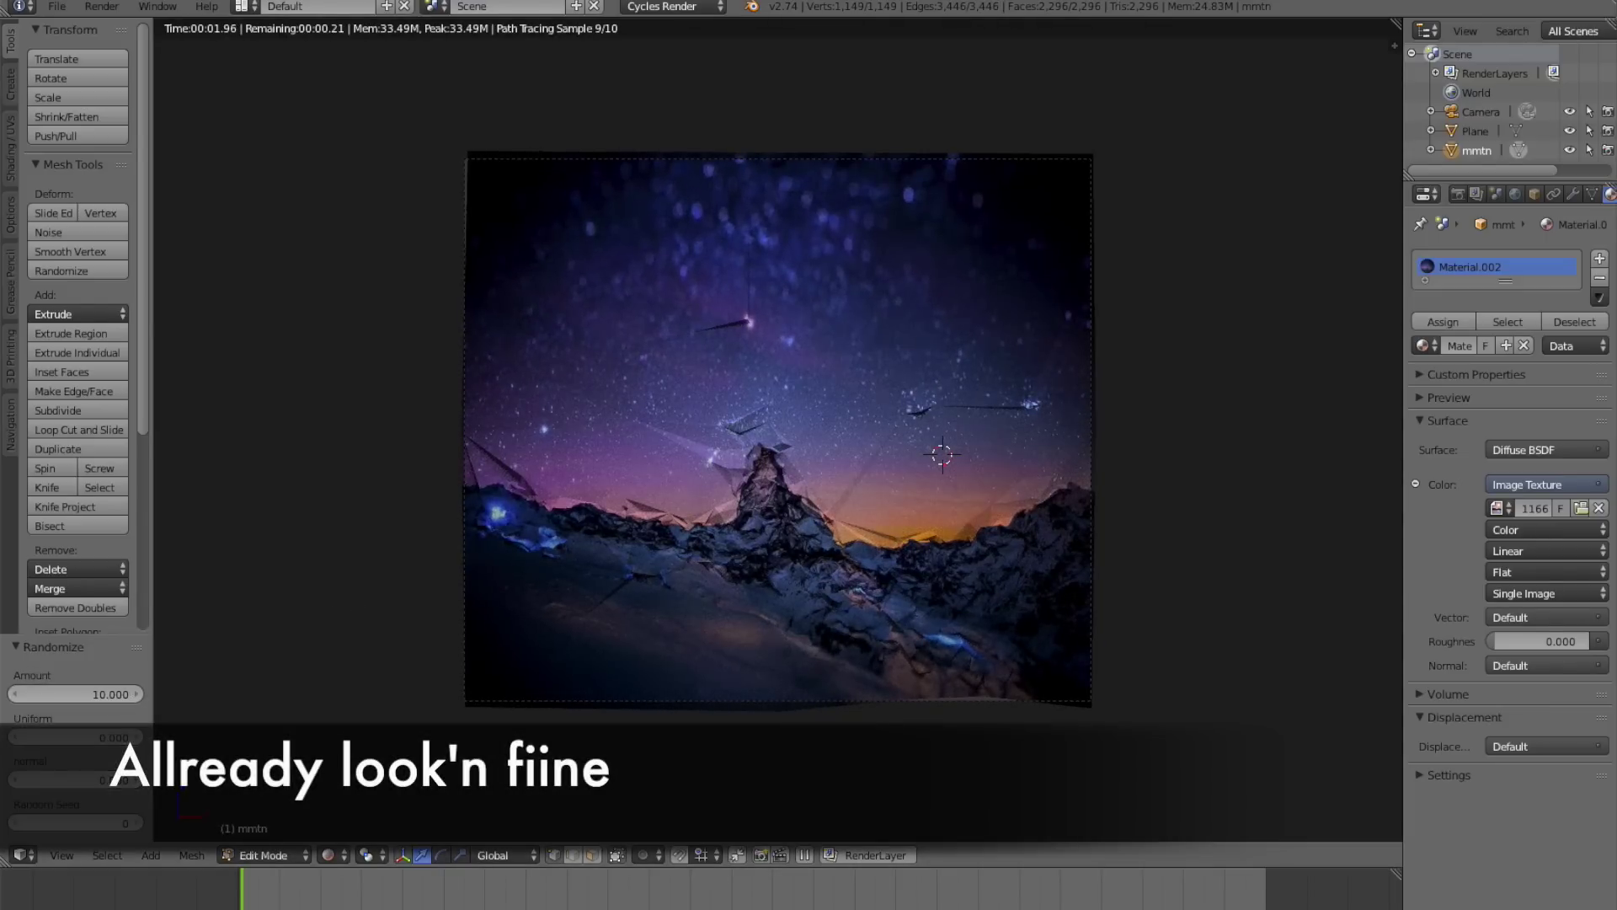
left_click(1570, 194)
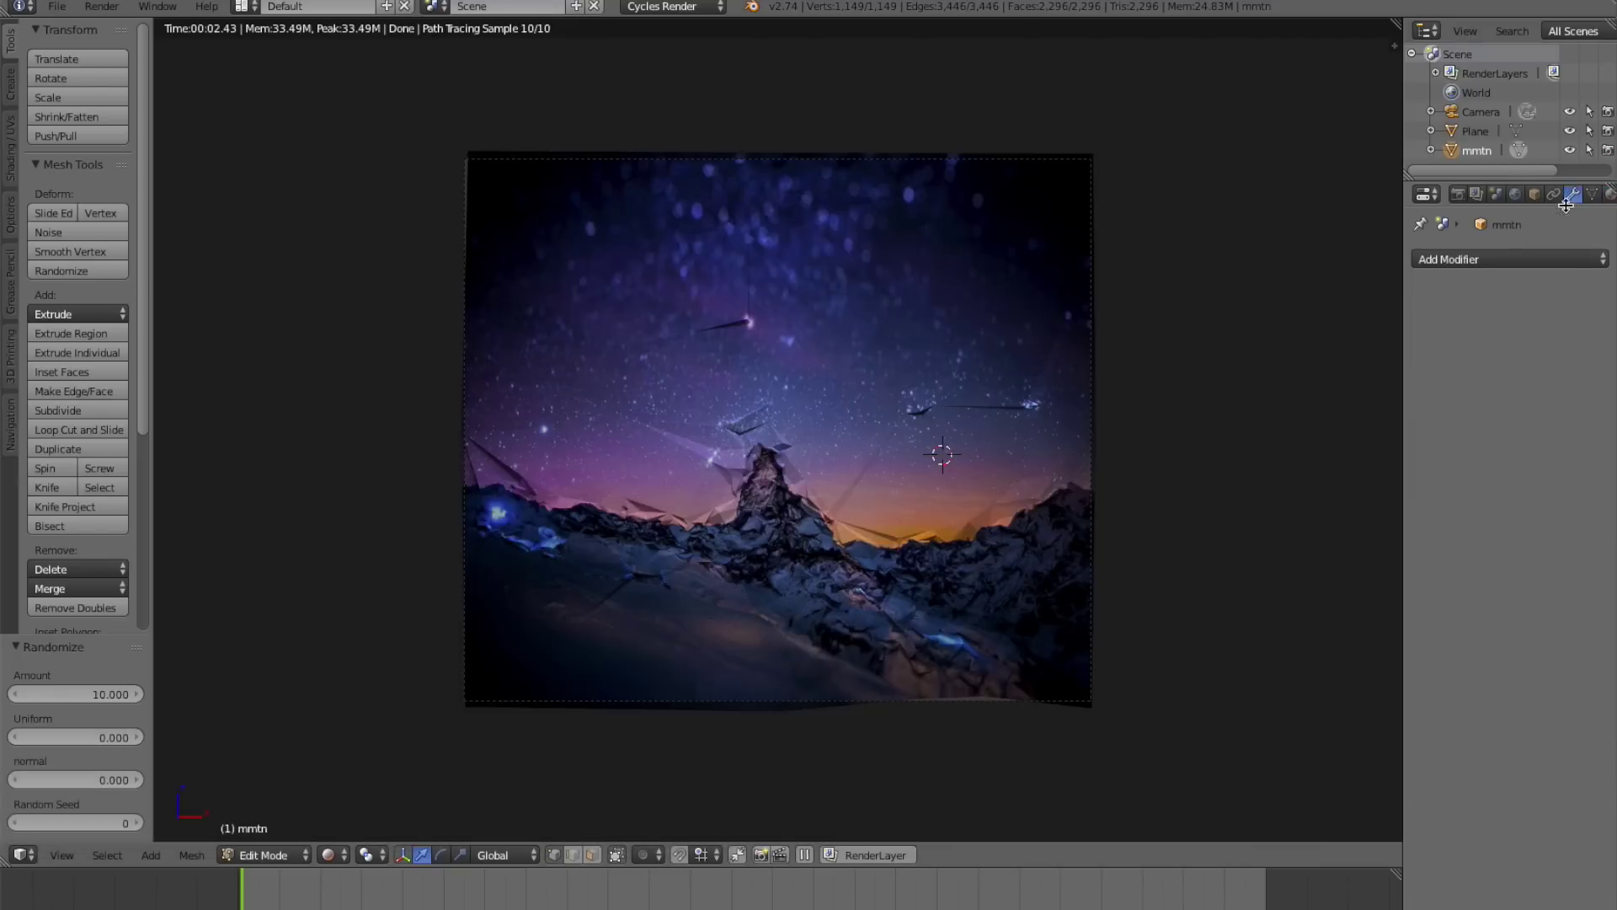
Add an Edge Split modifier to the mountain mesh and apply it in Object Mode.
left_click(1510, 258)
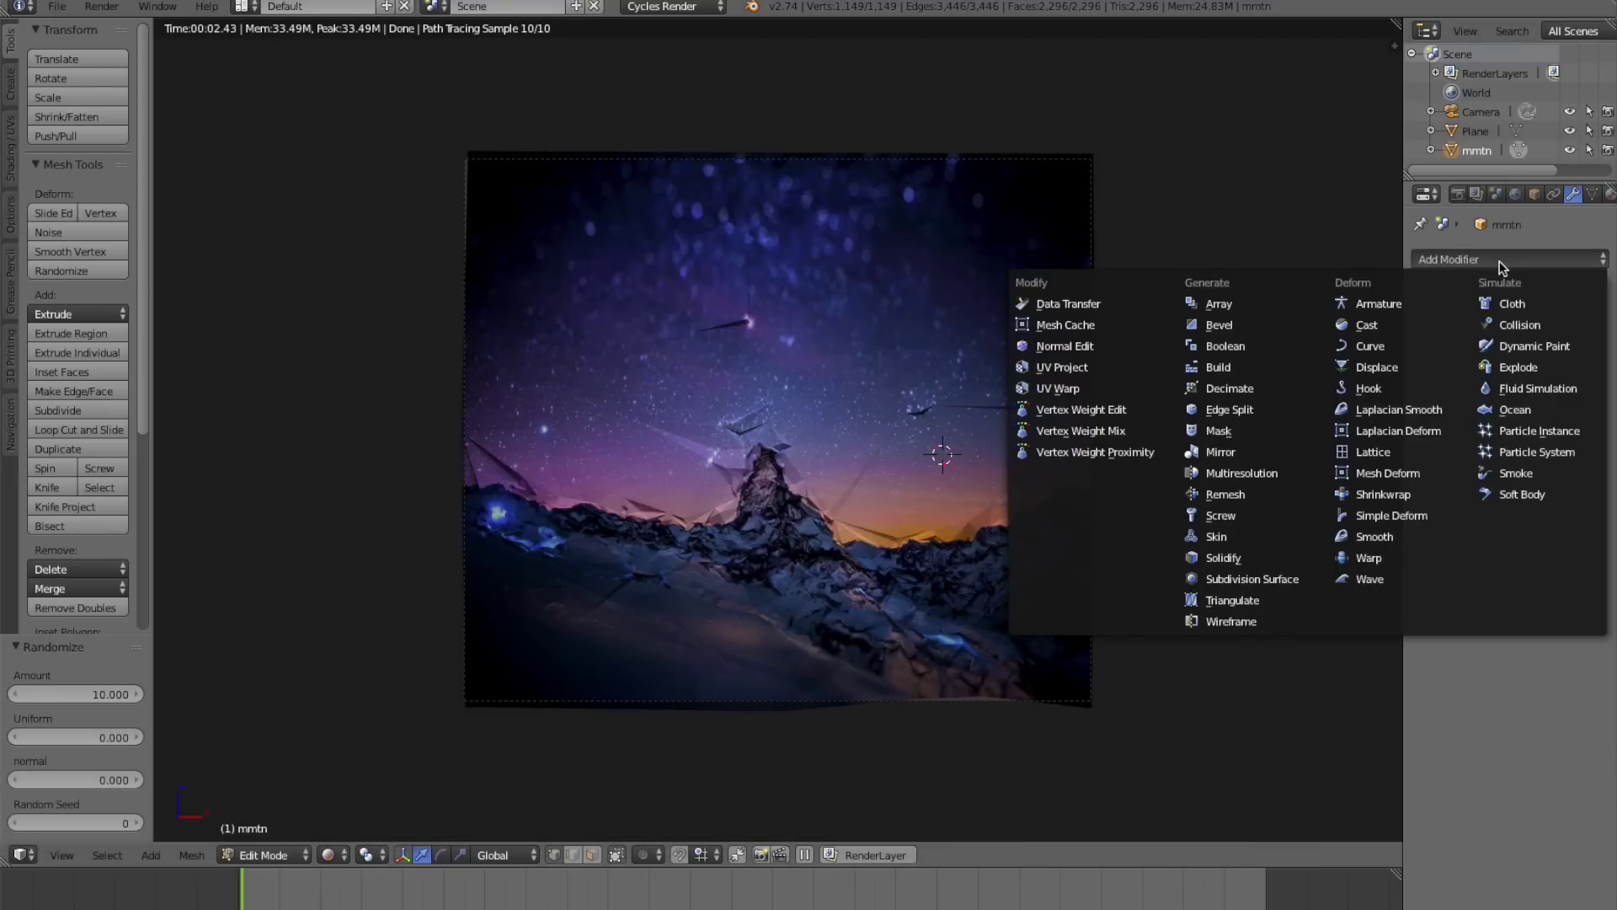
left_click(1272, 410)
left_click(1468, 325)
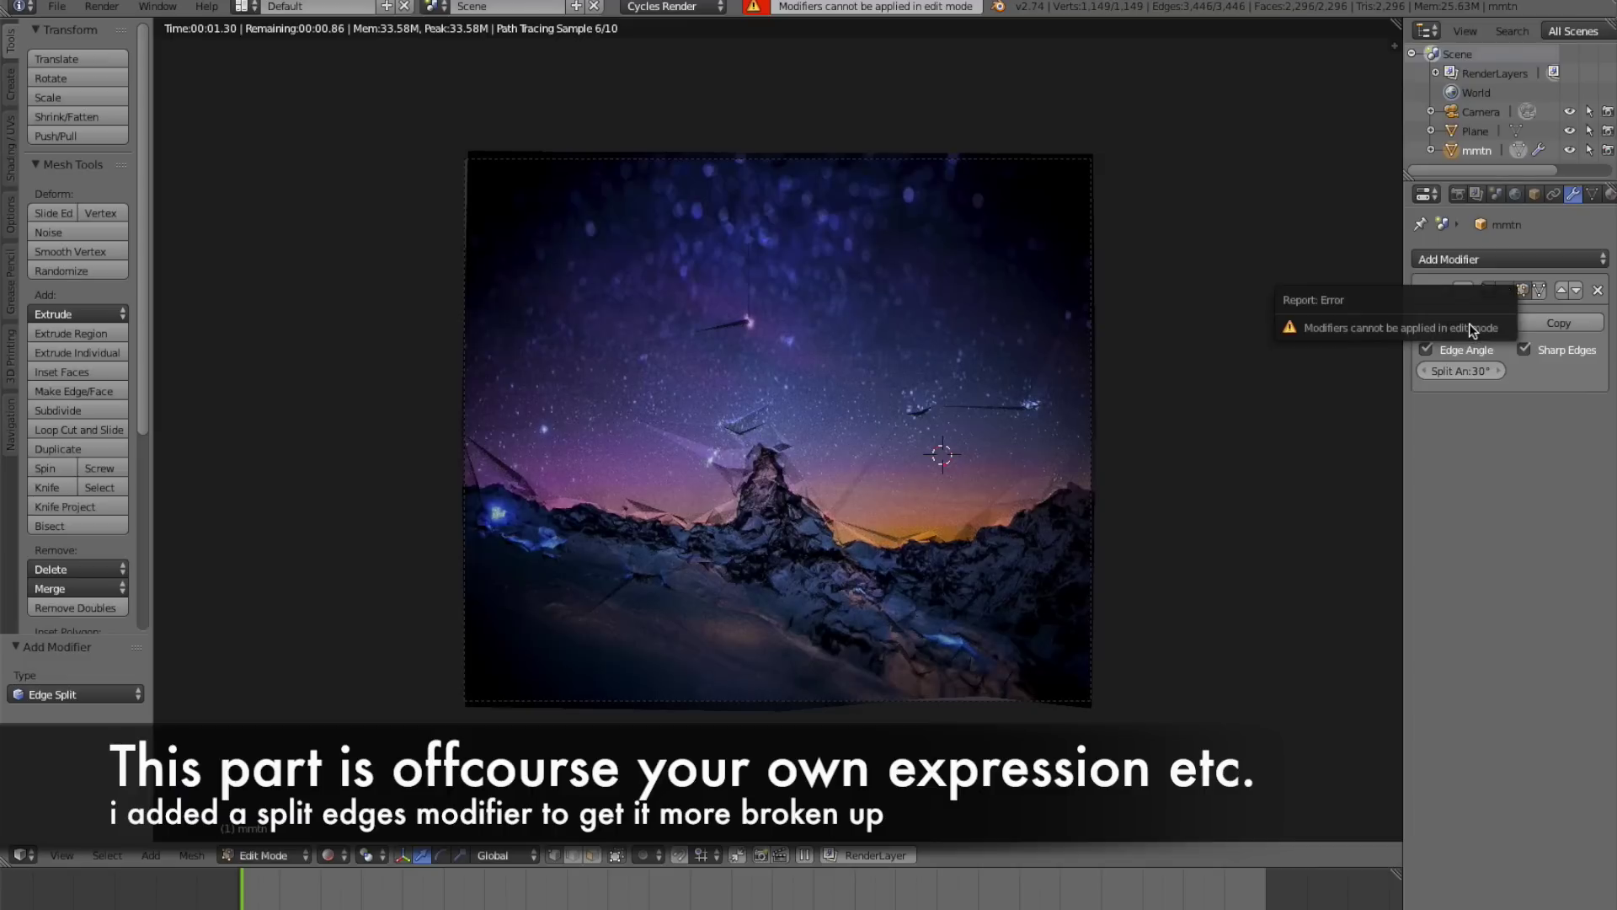
key("Tab")
left_click(1474, 321)
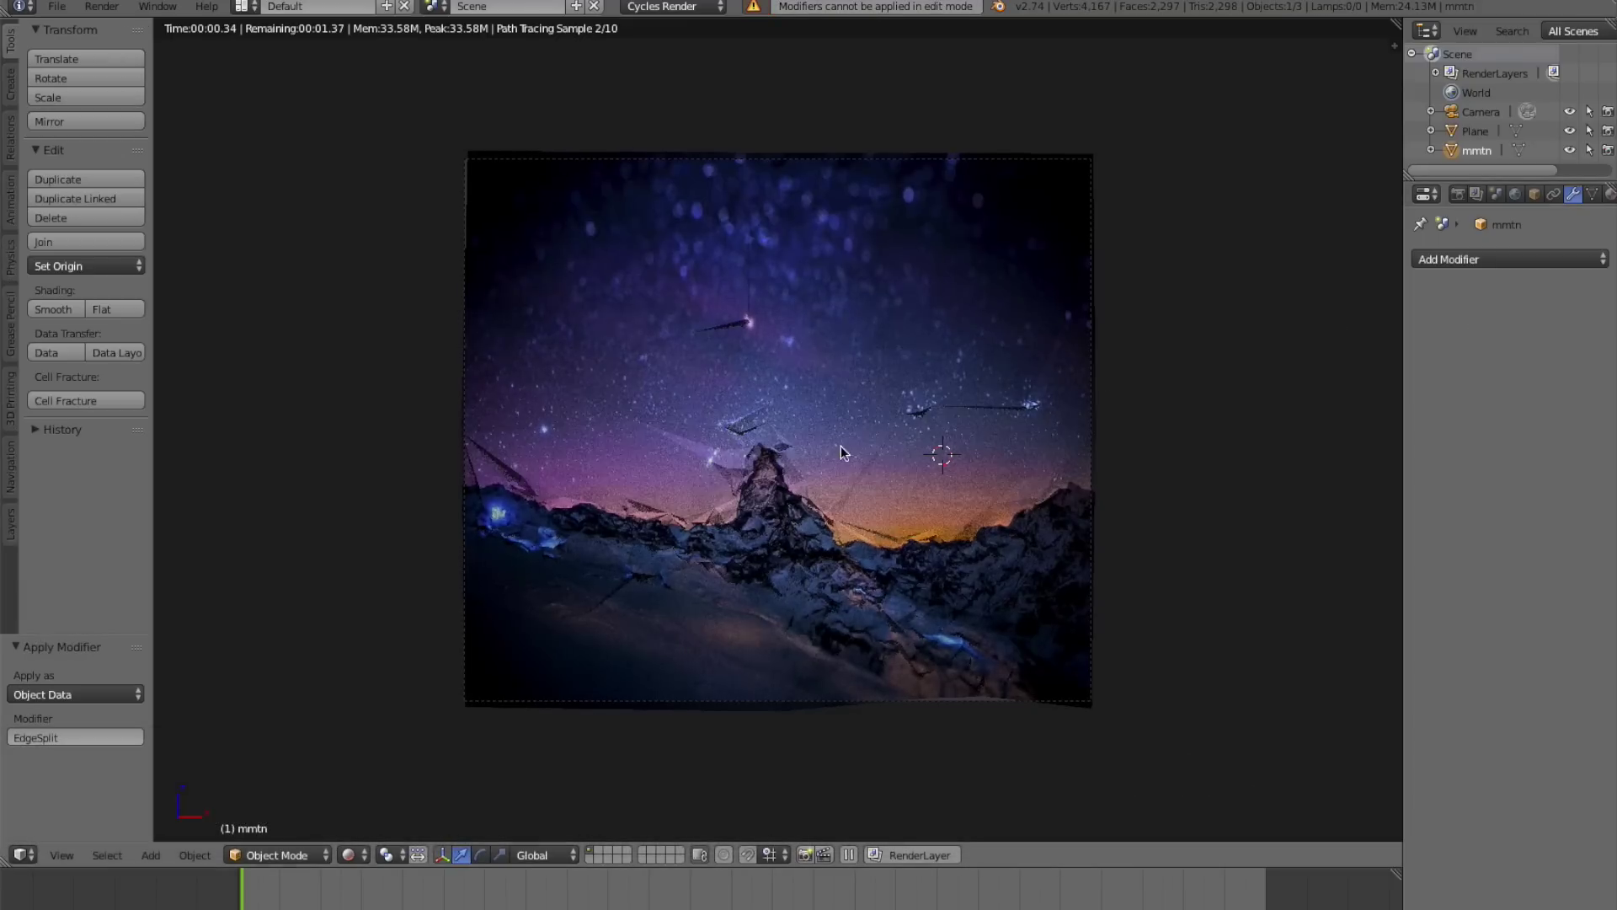
Back in Edit Mode, randomize the split mesh's vertices again for more shards.
key("Tab")
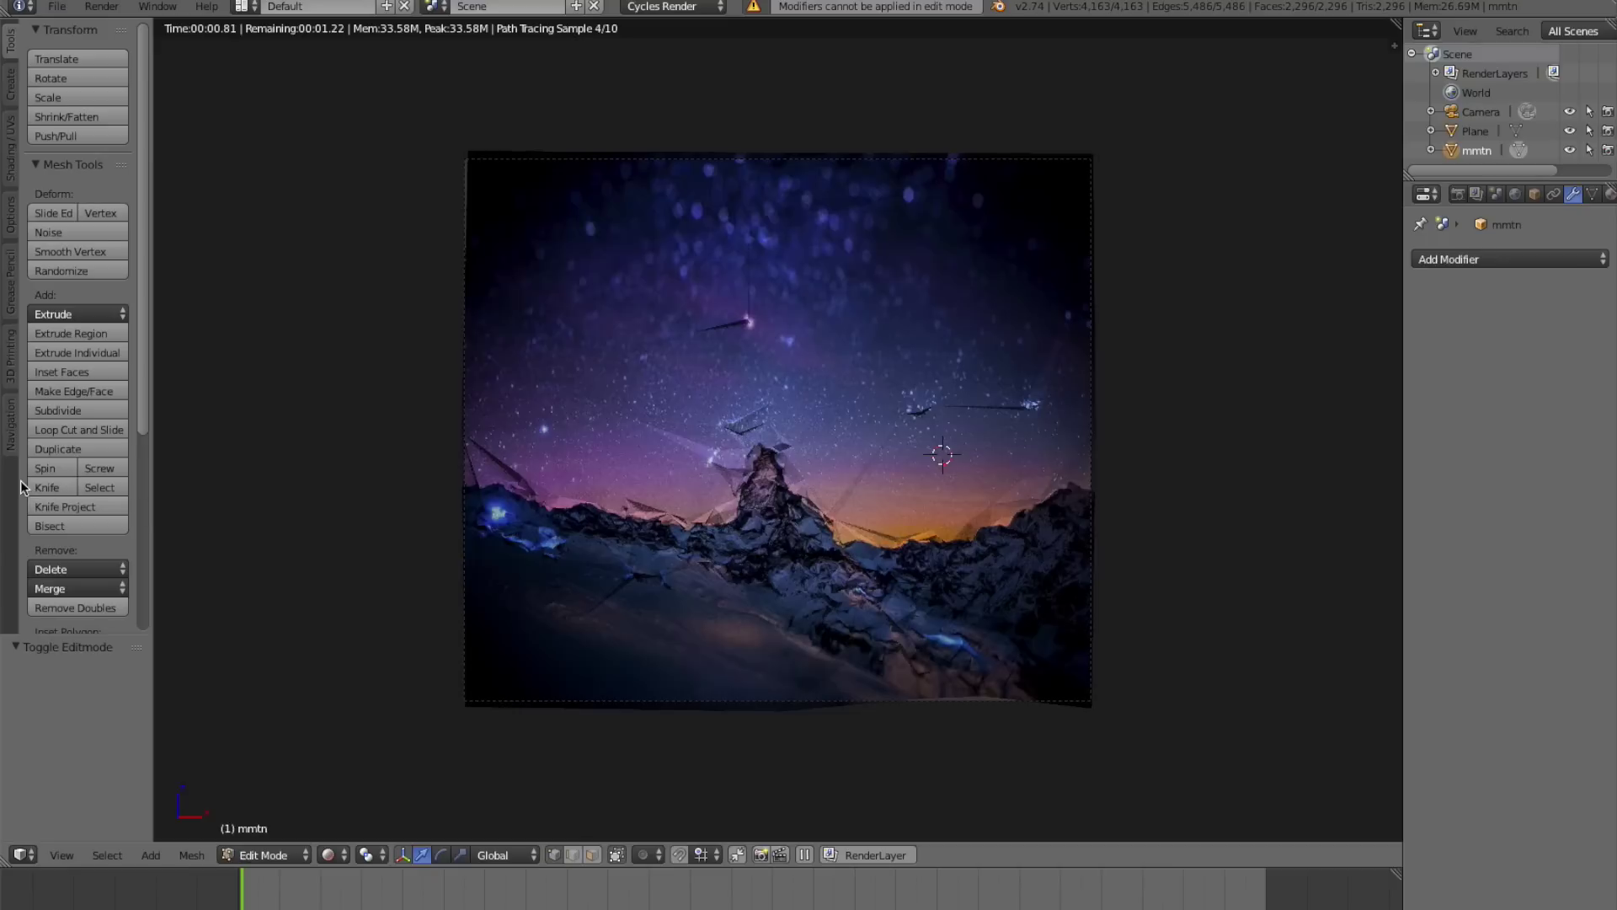
left_click(72, 272)
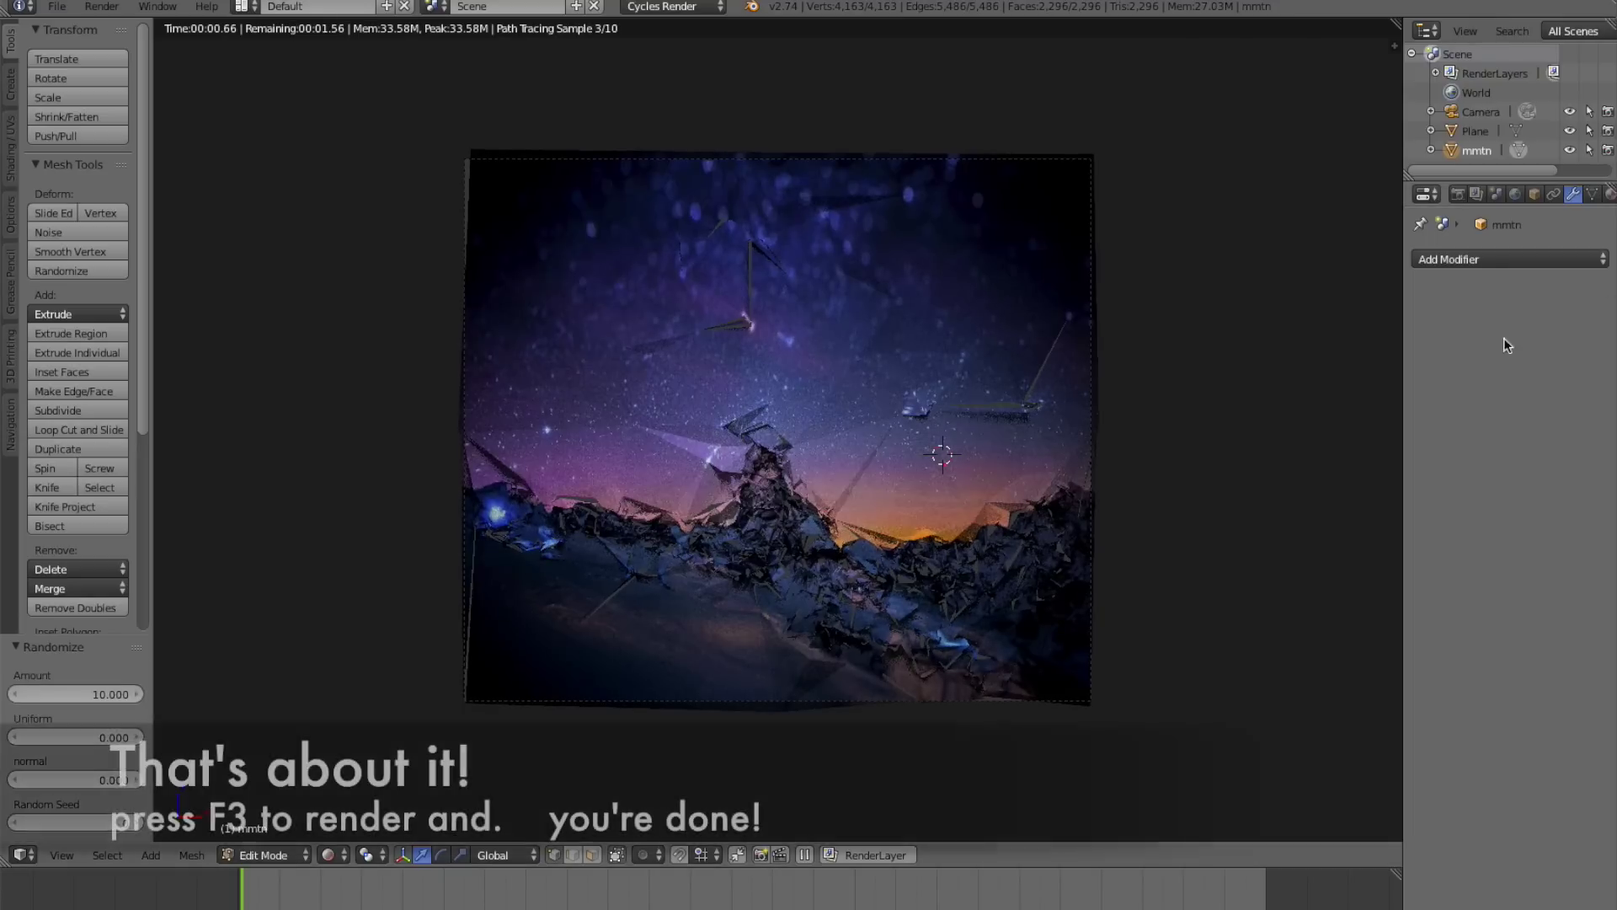
left_click(1513, 194)
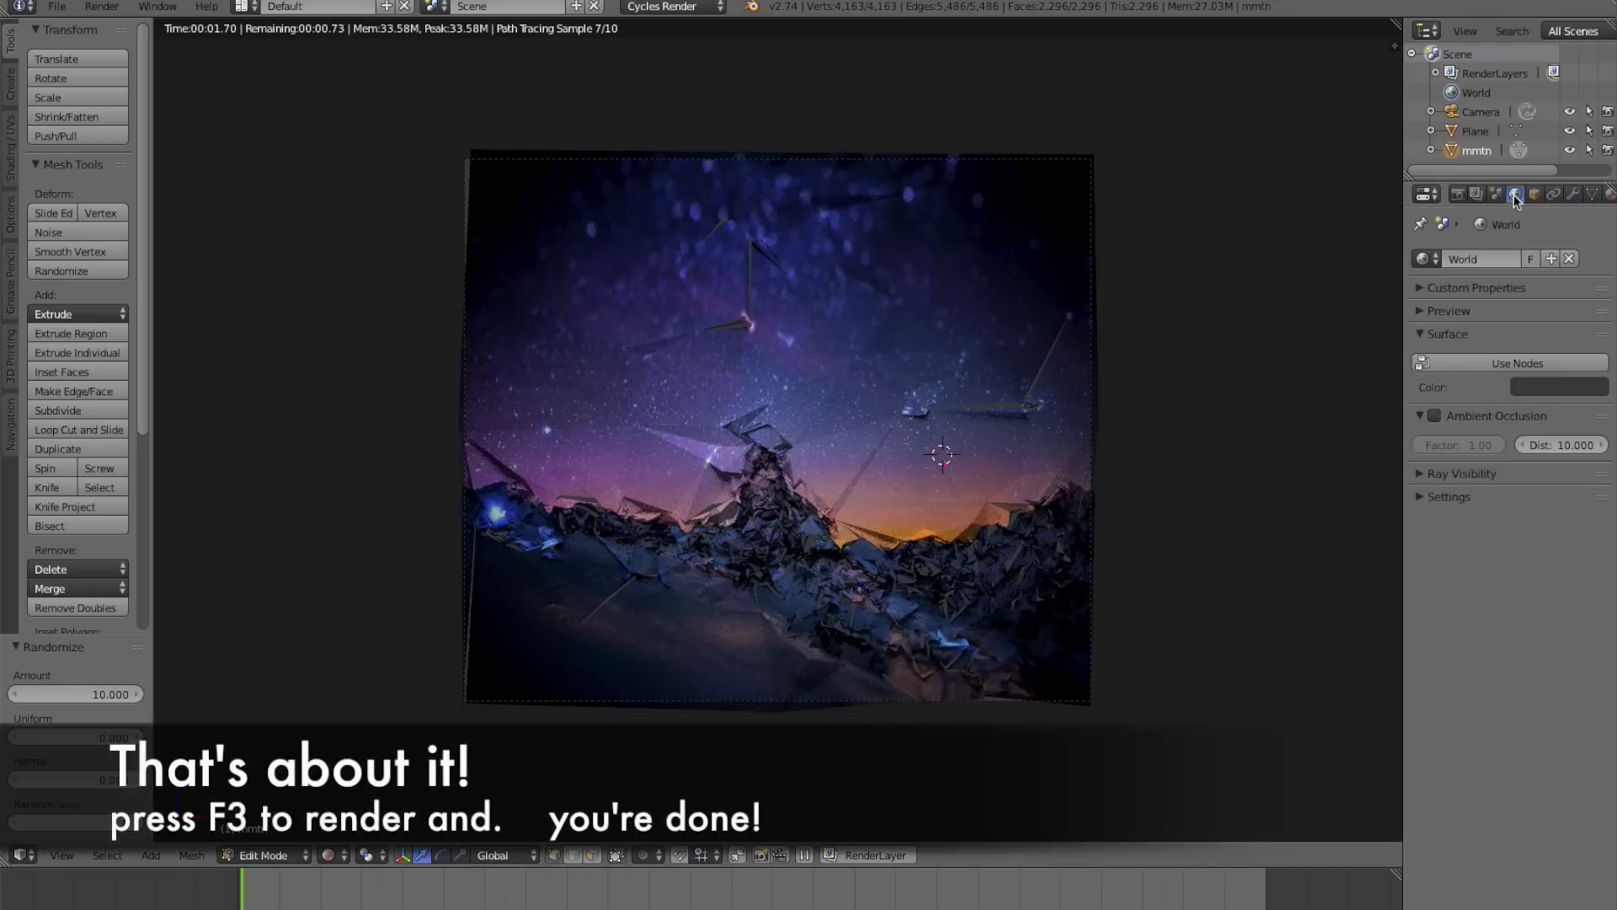
Set the World background colour to black and check the result in rendered shading.
left_click(1555, 392)
left_click_drag(1591, 235, 1591, 269)
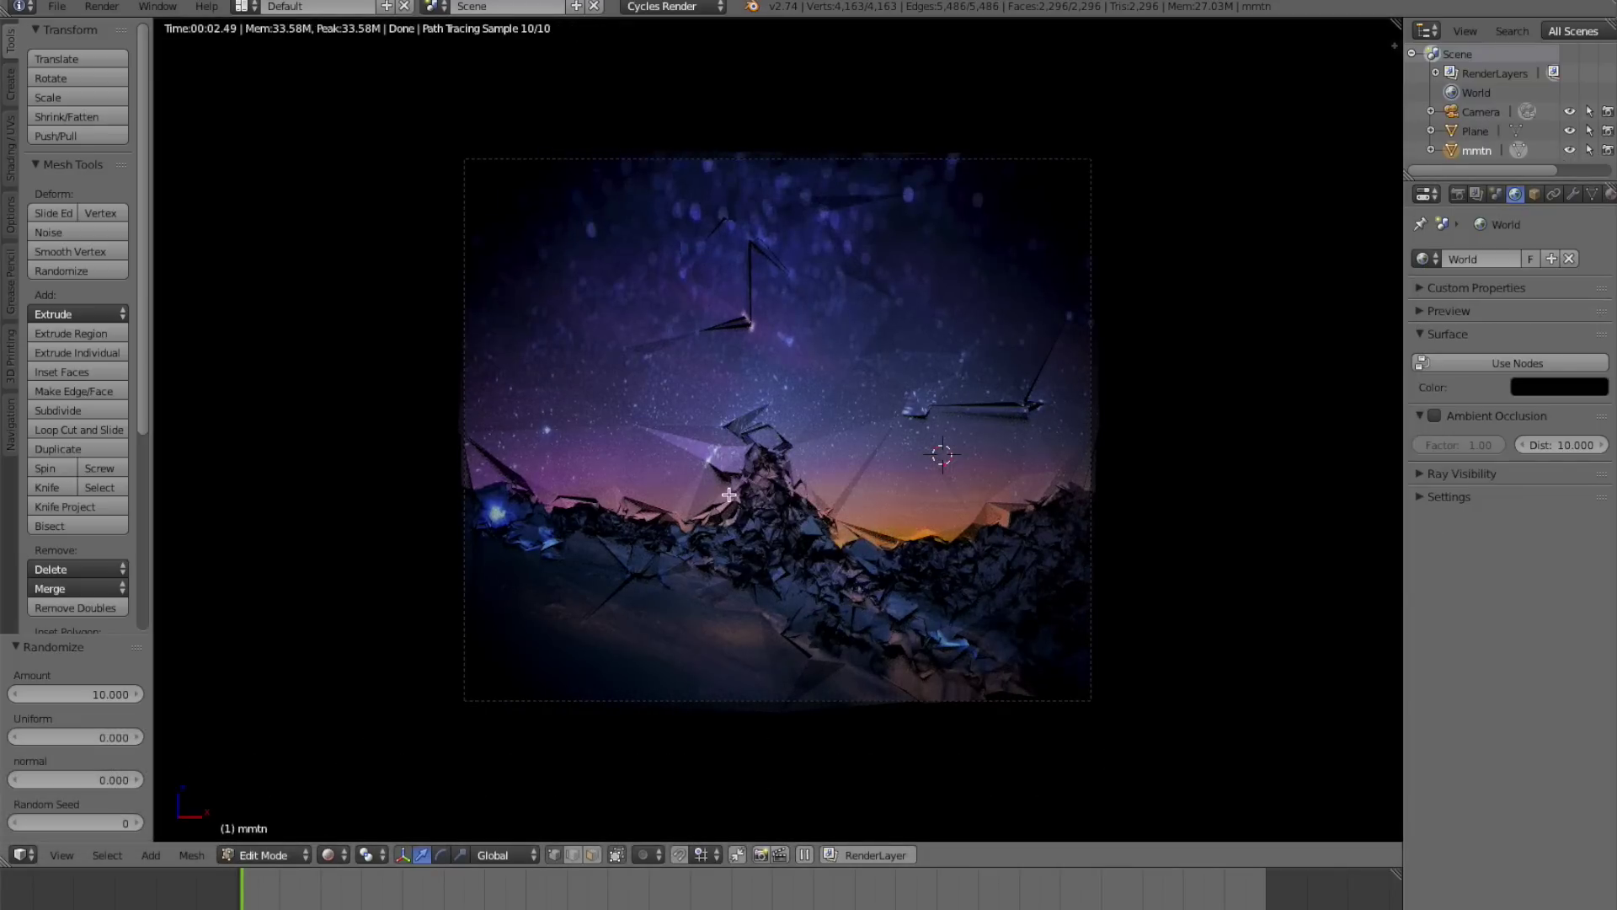
key("shift+z")
key("shift+z")
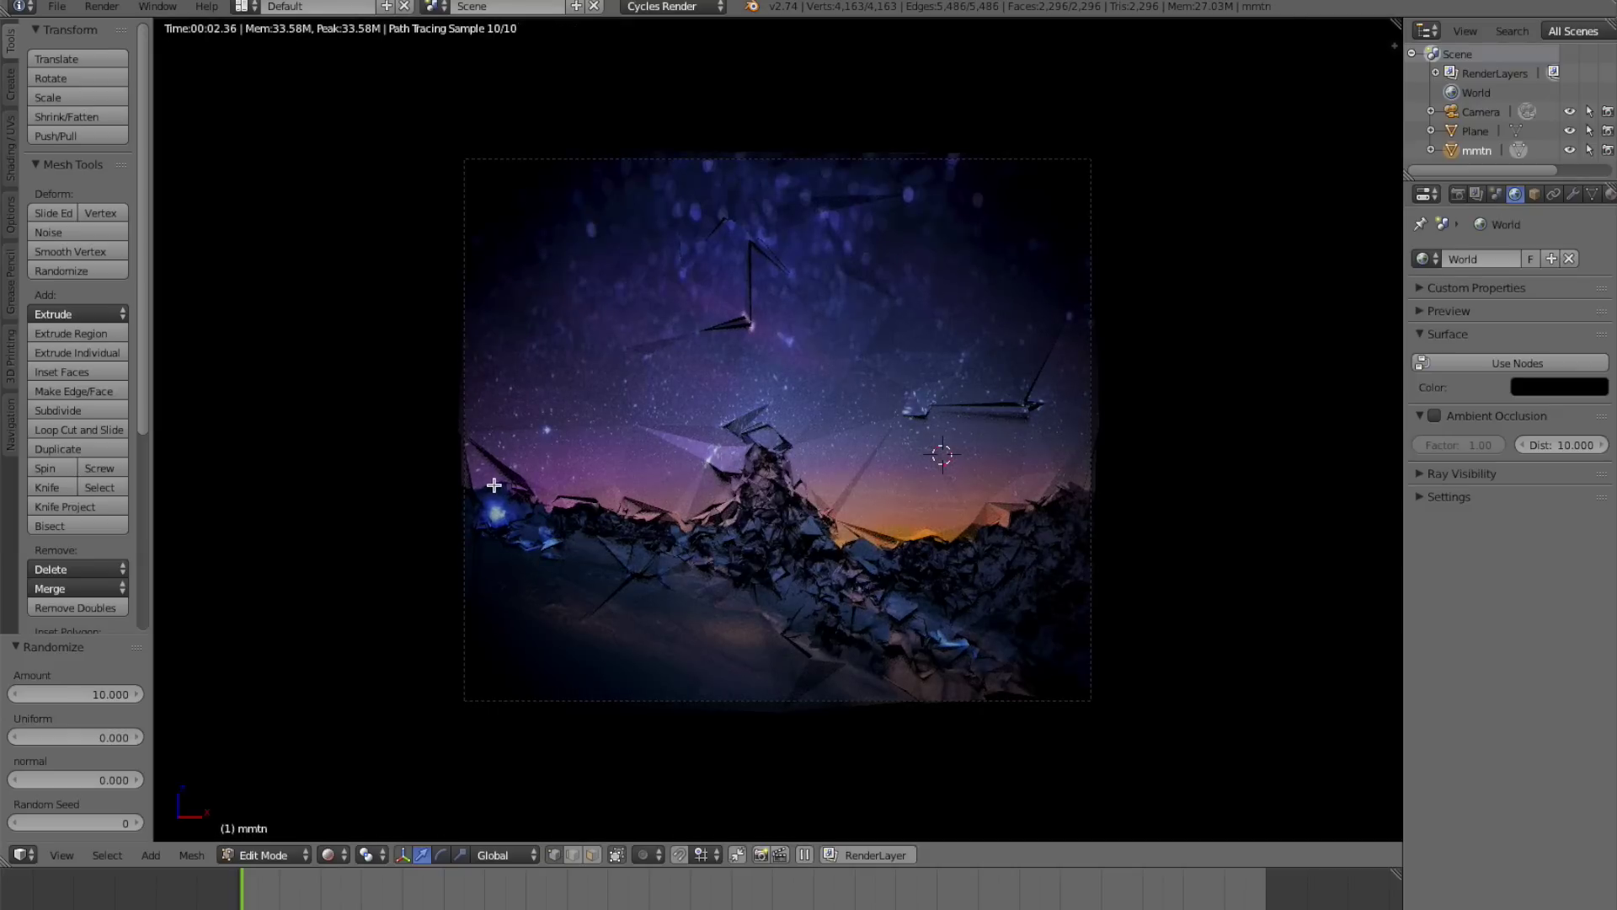
scroll(494, 485, "up", 3)
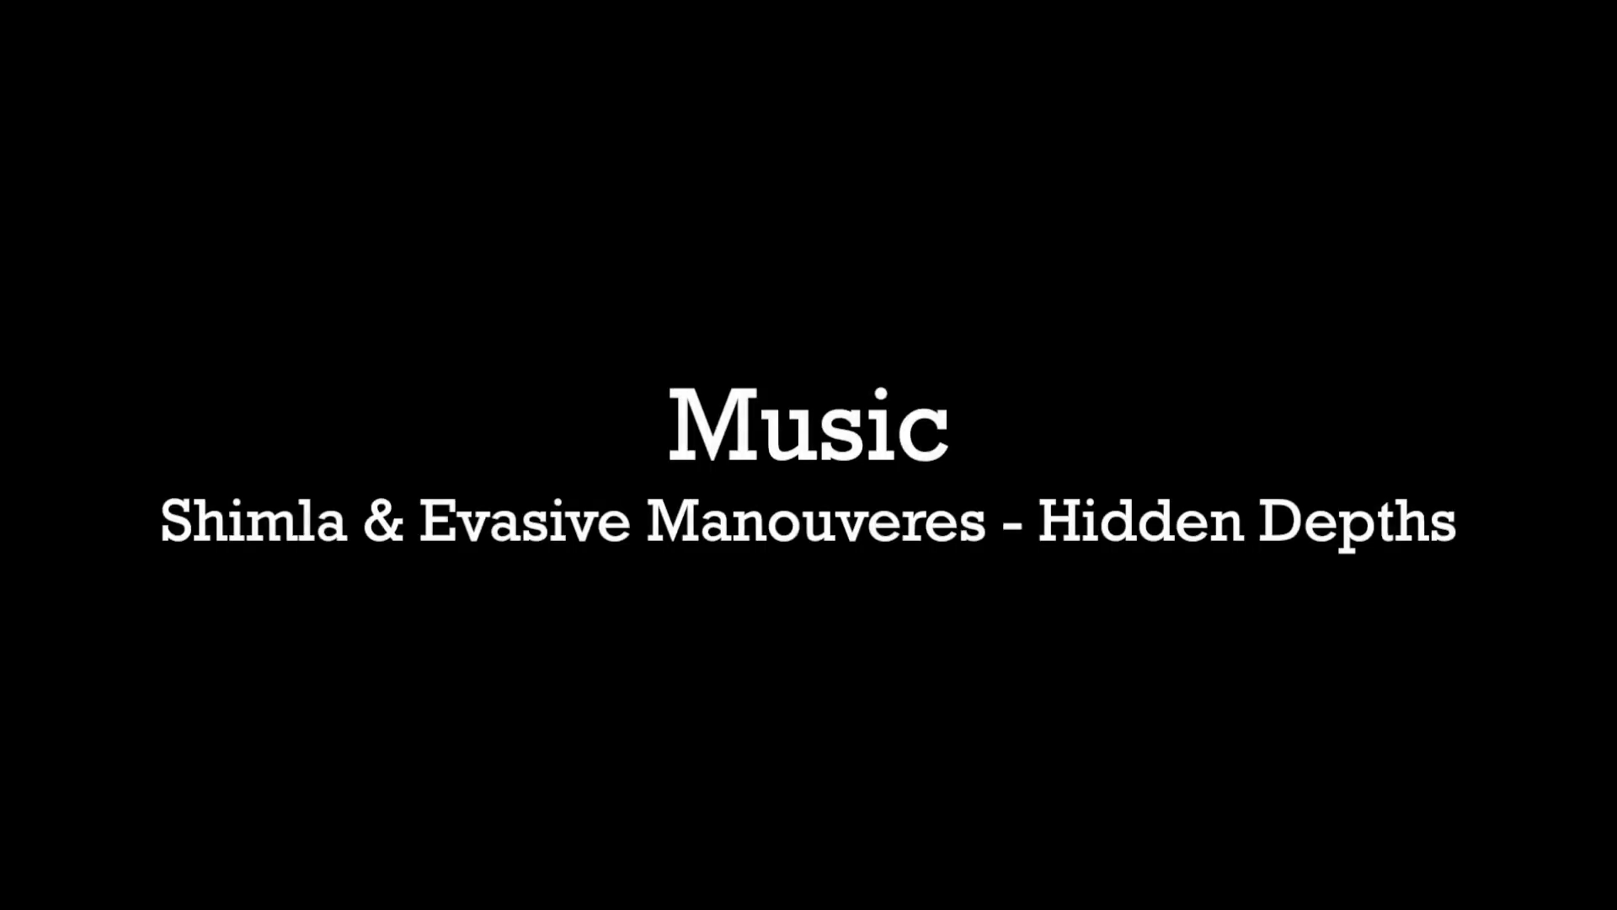